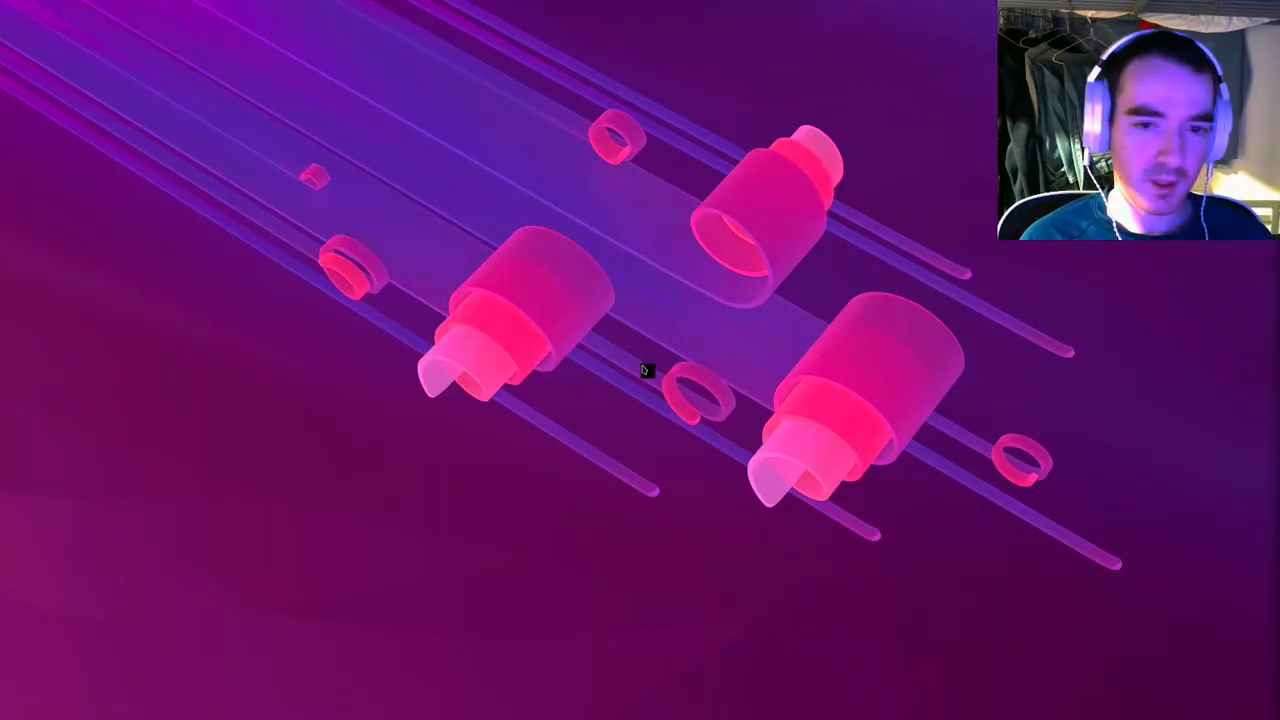
# Show the overview of all virtual desktops and return to the first desktop
pyautogui.press('super+g')
pyautogui.moveTo(724, 169); pyautogui.dragTo(736, 198)
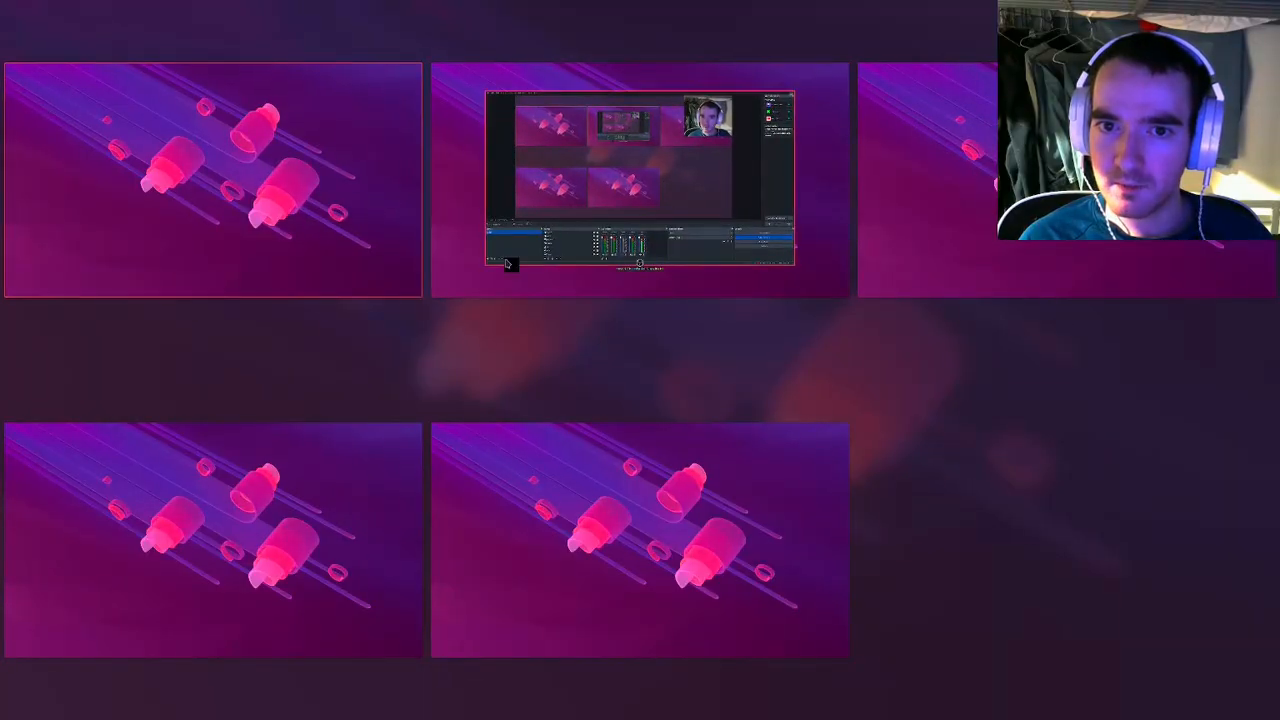
pyautogui.click(374, 180)
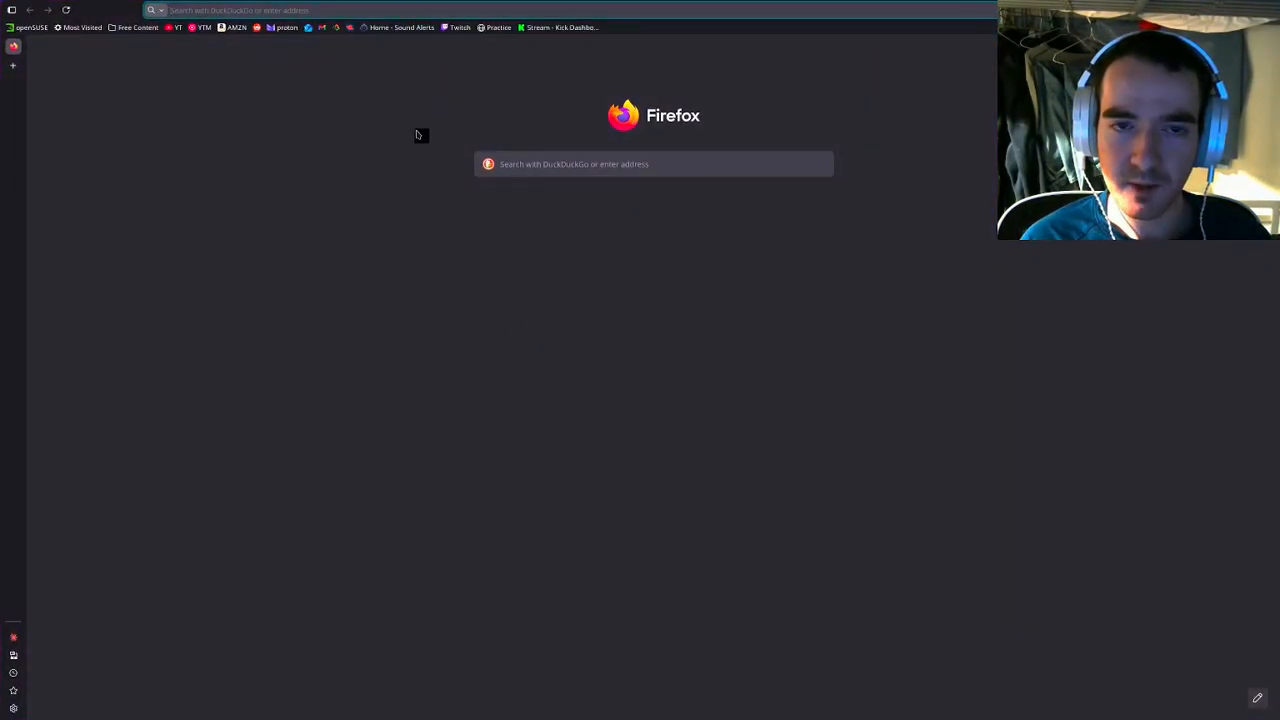
# Open the bookmarked Twitch site in Firefox, then reveal the hidden address bar and dismiss its suggestions
pyautogui.moveTo(349, 15)
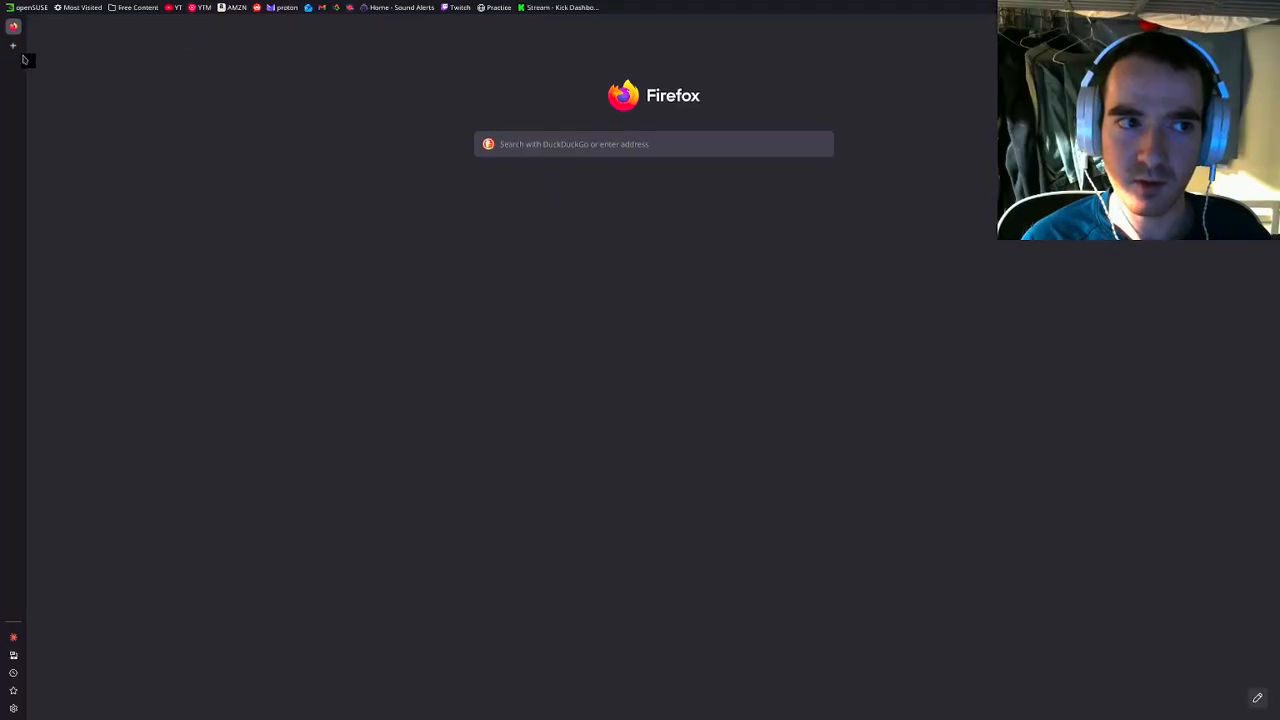
pyautogui.click(457, 27)
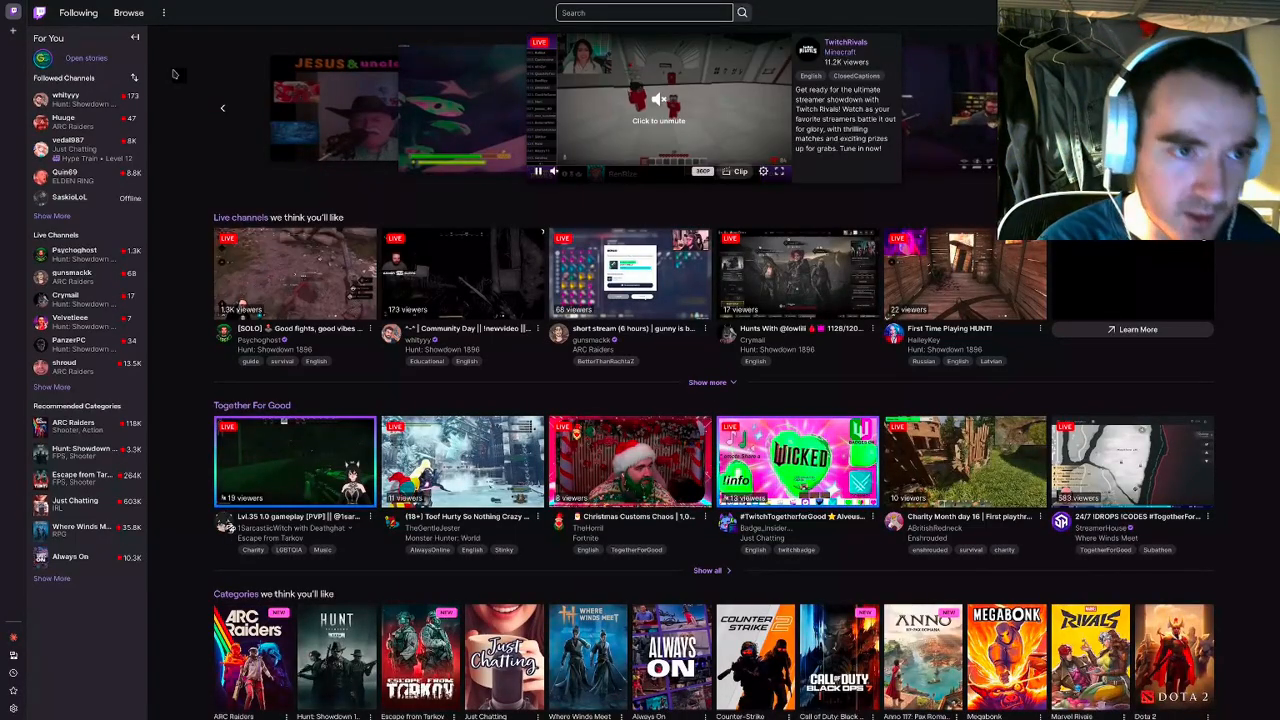
pyautogui.hotkey('ctrl', 'l')
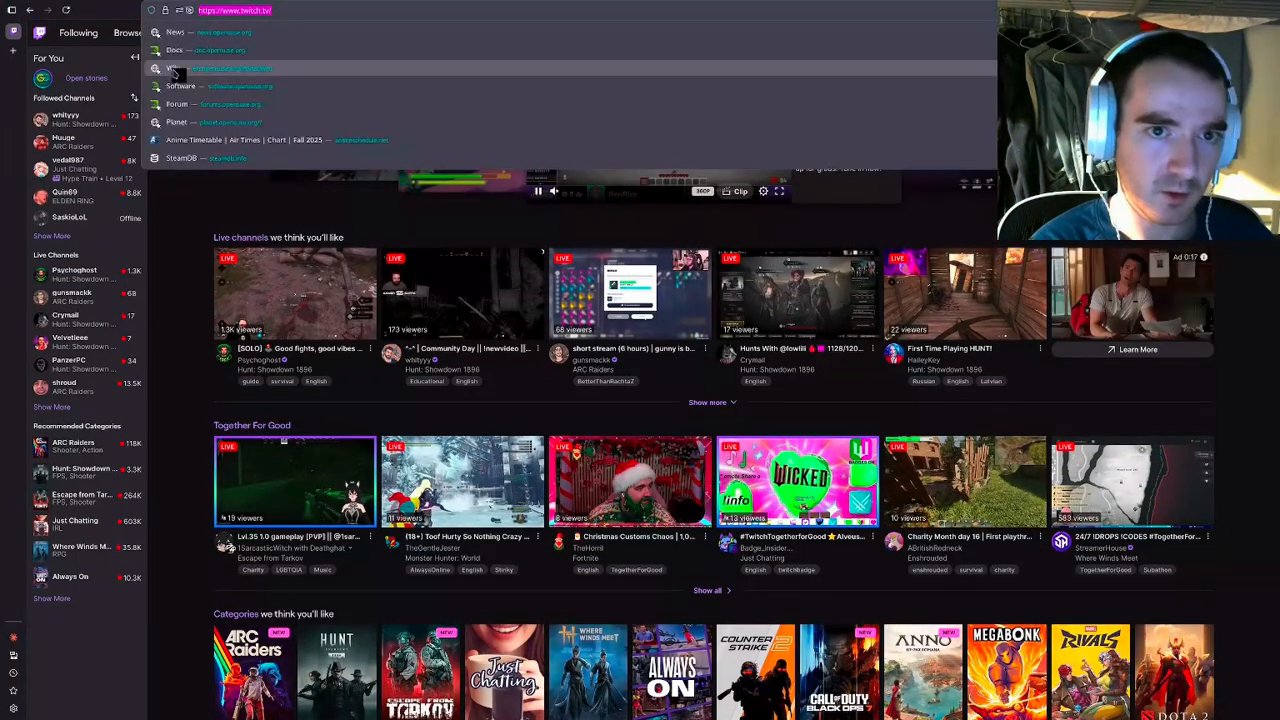
pyautogui.click(281, 217)
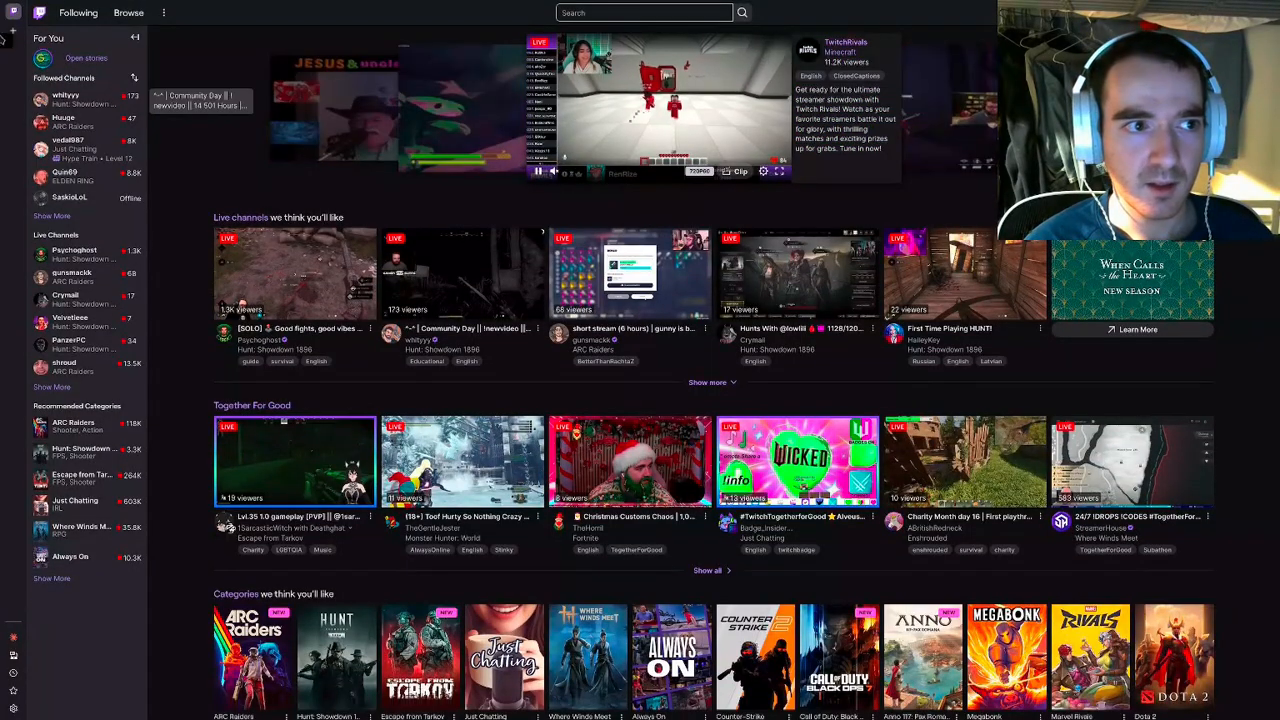
# Open a blank new tab, reveal and hide its address bar, and return to the Twitch tab
pyautogui.hotkey('ctrl', 't')
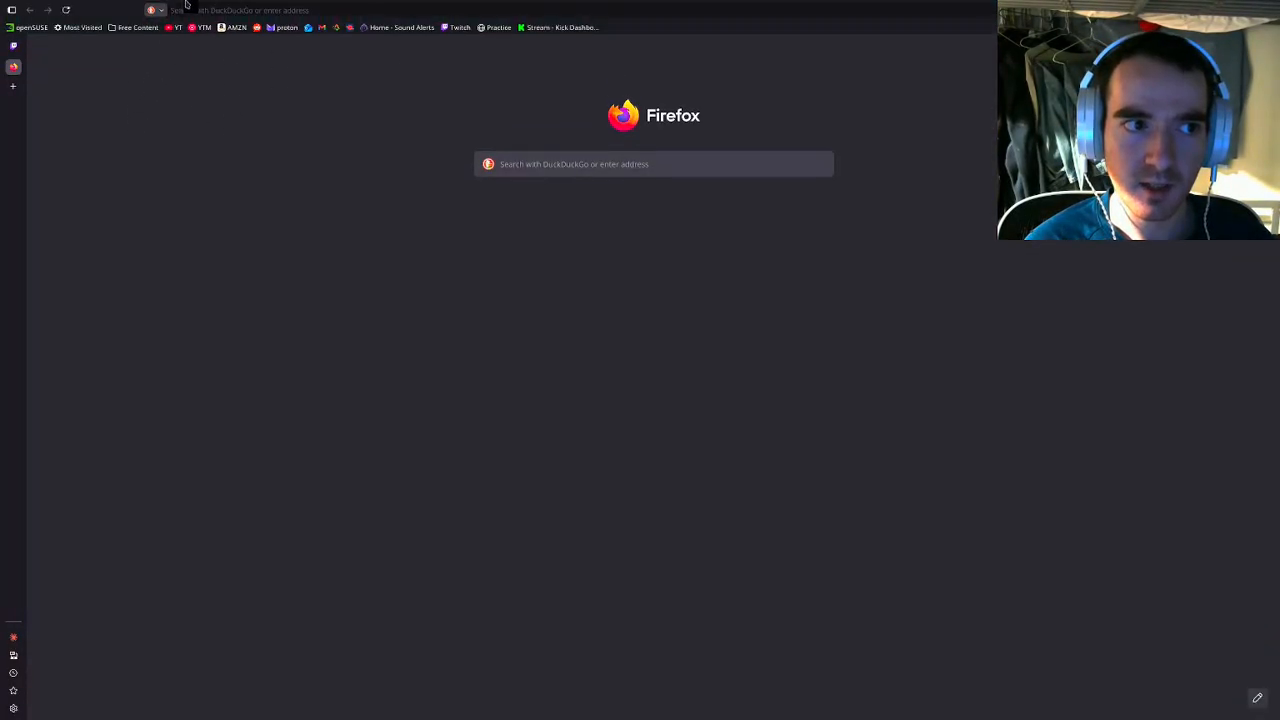
pyautogui.click(184, 8)
pyautogui.click(120, 143)
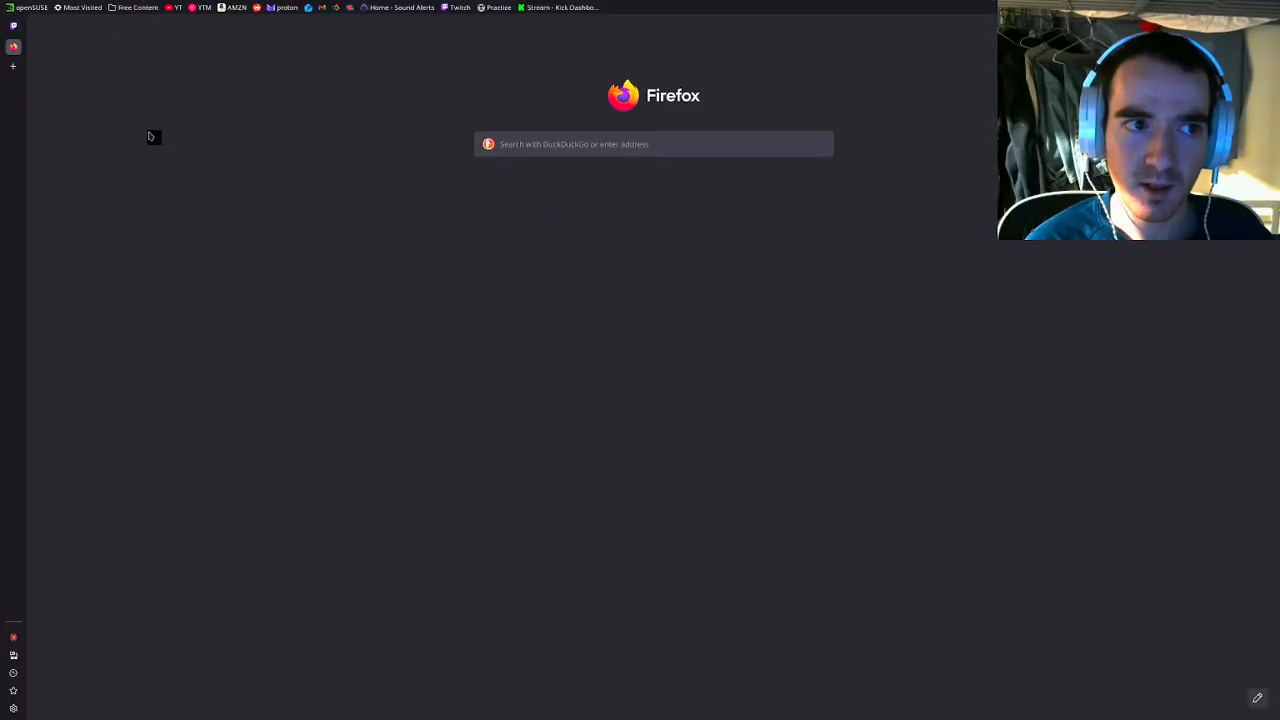
pyautogui.click(13, 25)
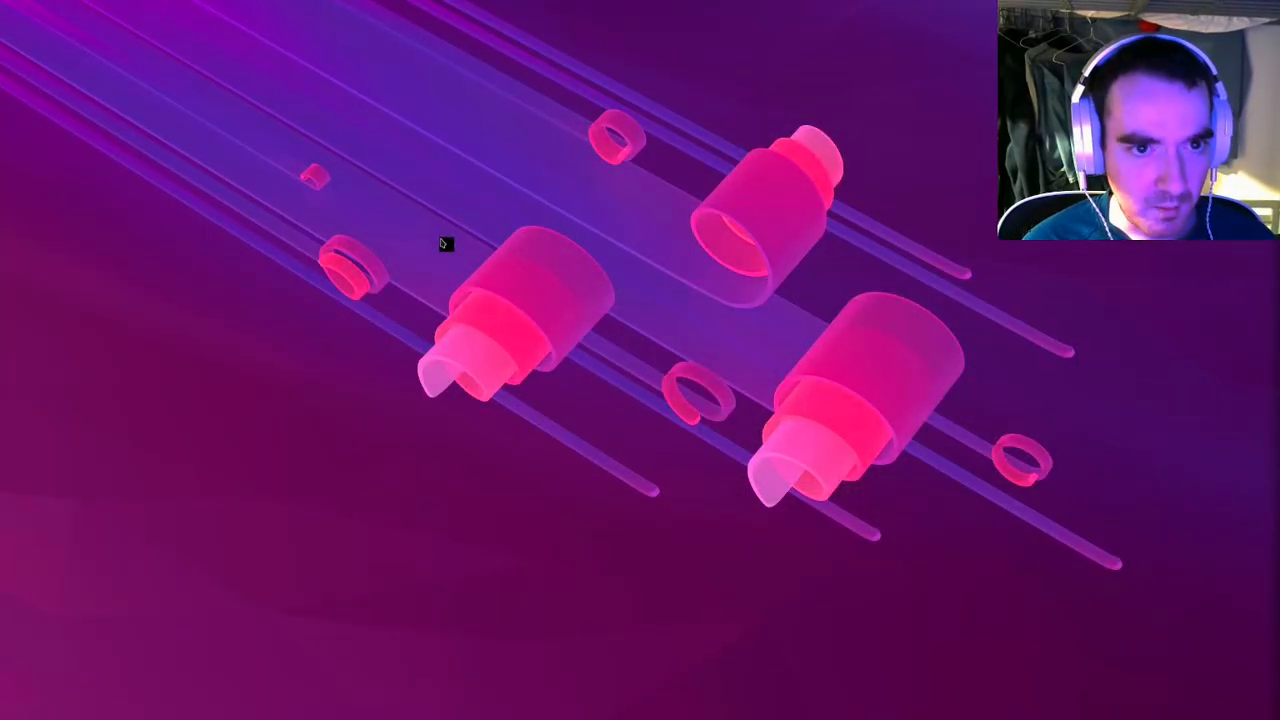
# Switch to the second virtual desktop with the file manager and back to the first
pyautogui.press('super+2')
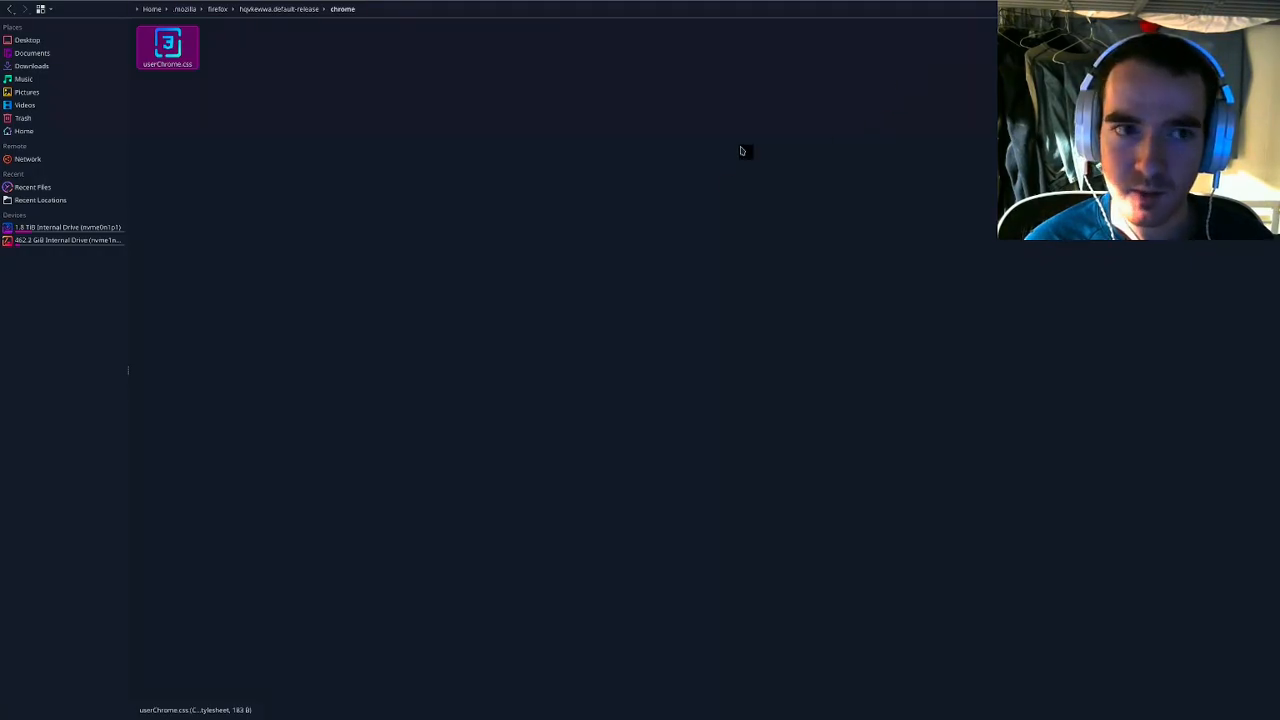
pyautogui.press('super+1')
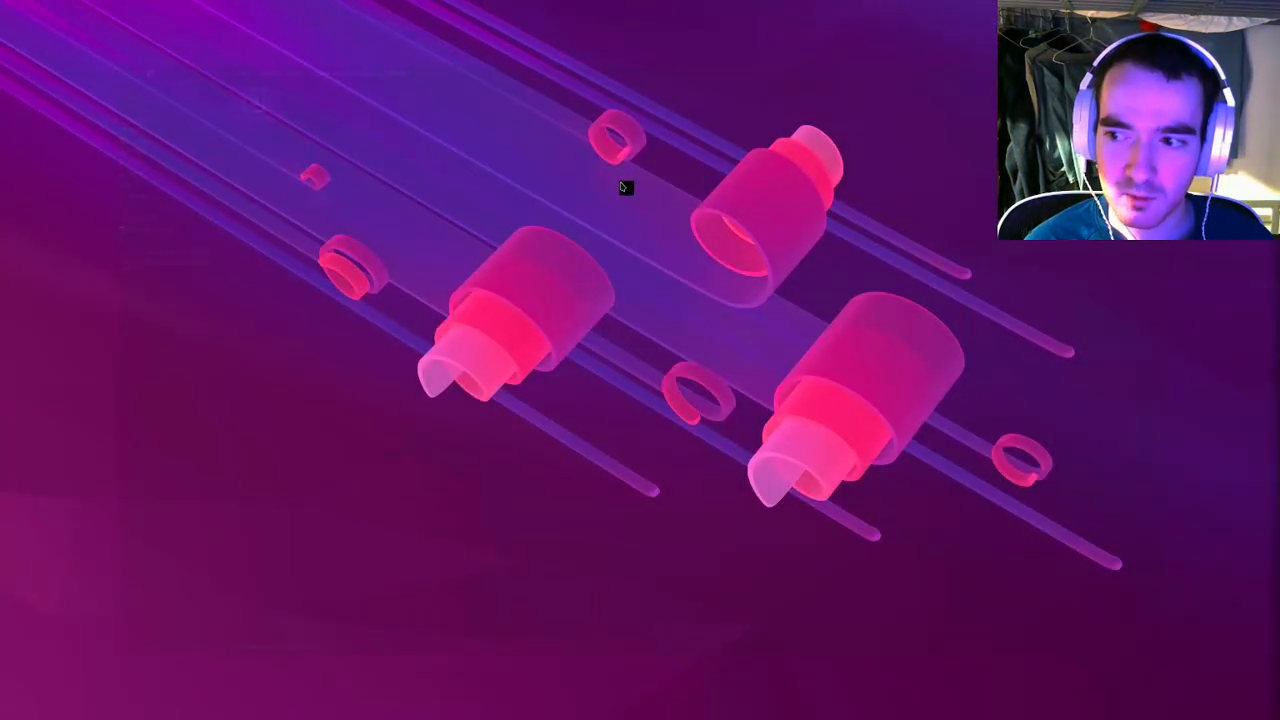
# Search the application launcher for "setting" and launch System Settings
pyautogui.hotkey('alt', 'space')
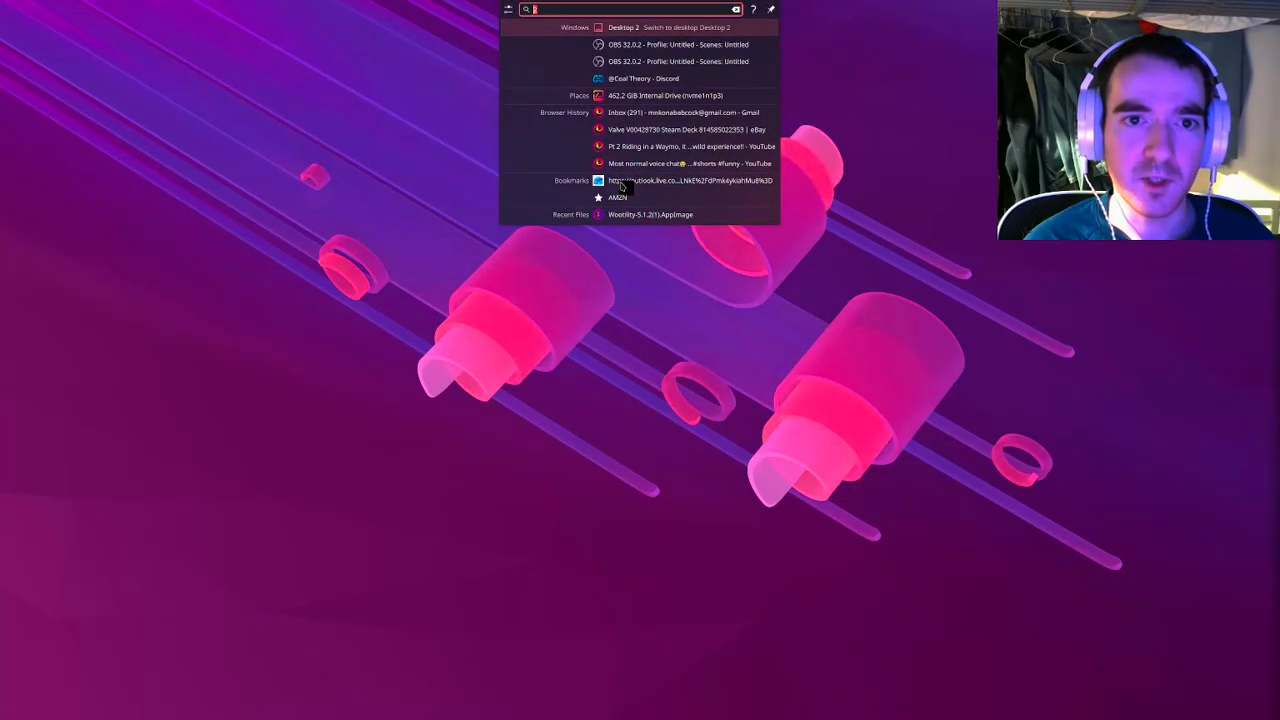
pyautogui.write('setting')
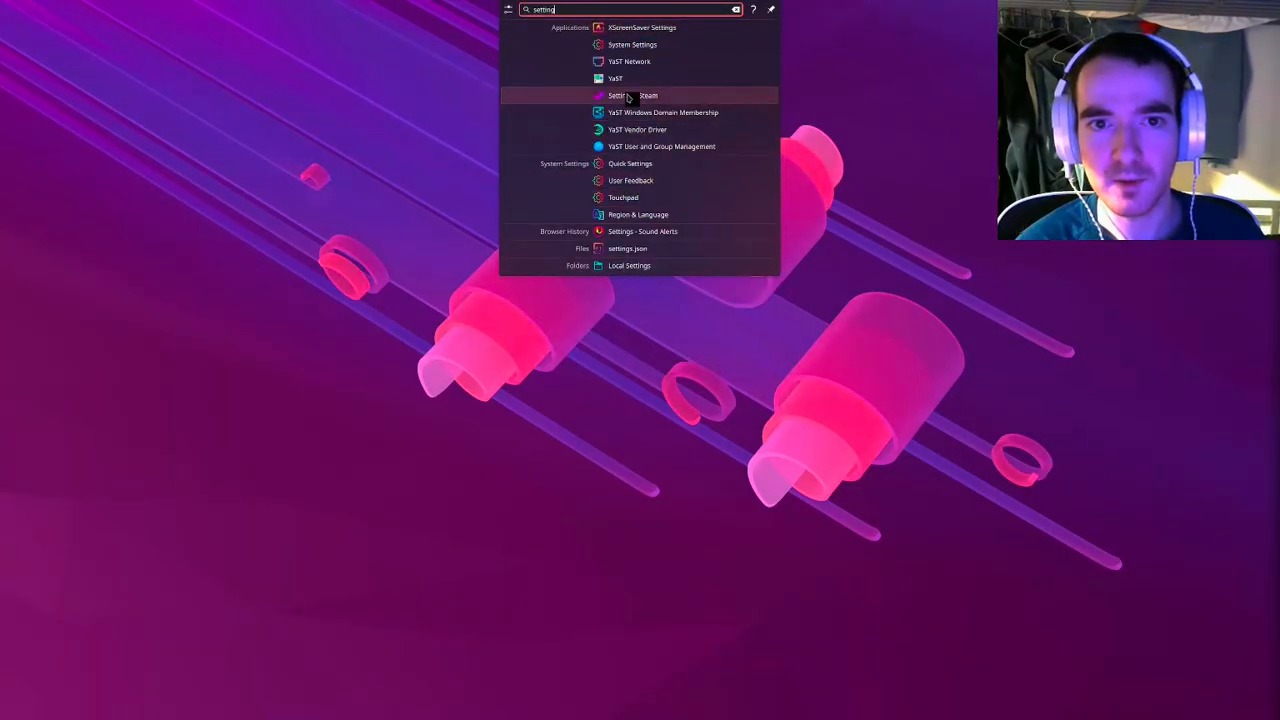
pyautogui.click(640, 45)
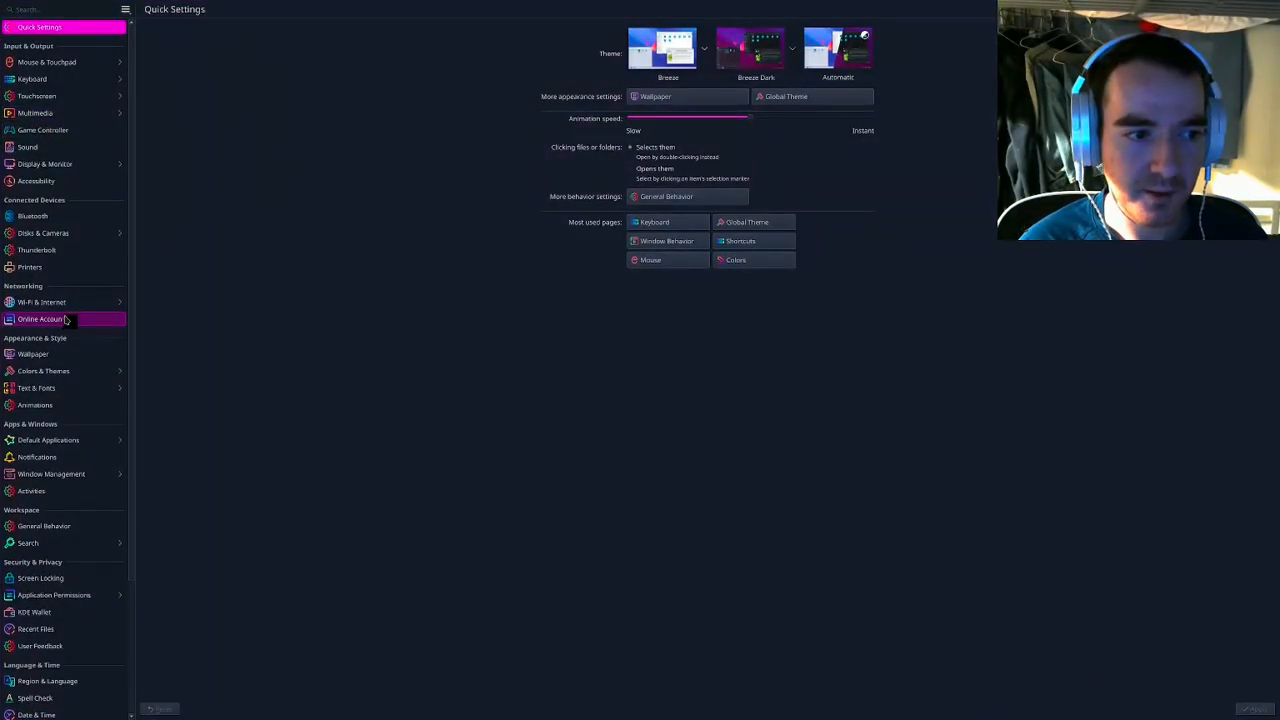
# Look at the installed global themes and the catalogue of downloadable ones, then close the catalogue
pyautogui.click(58, 373)
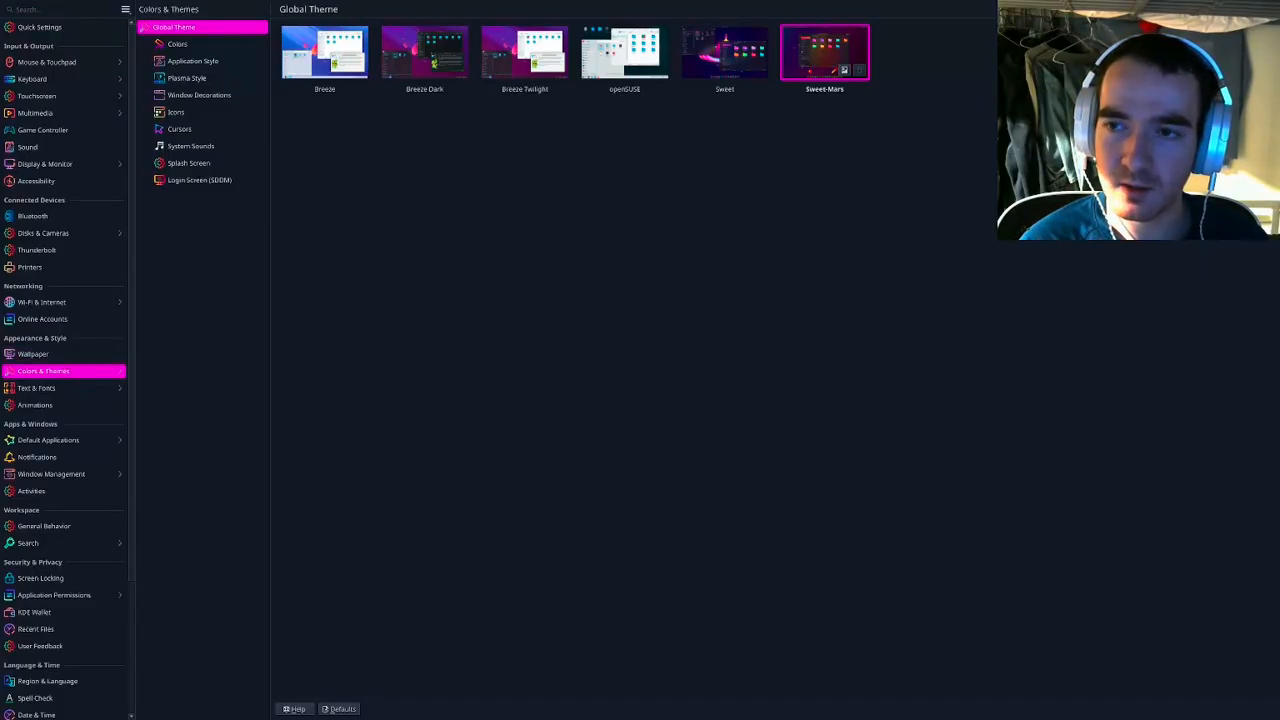
pyautogui.click(1250, 9)
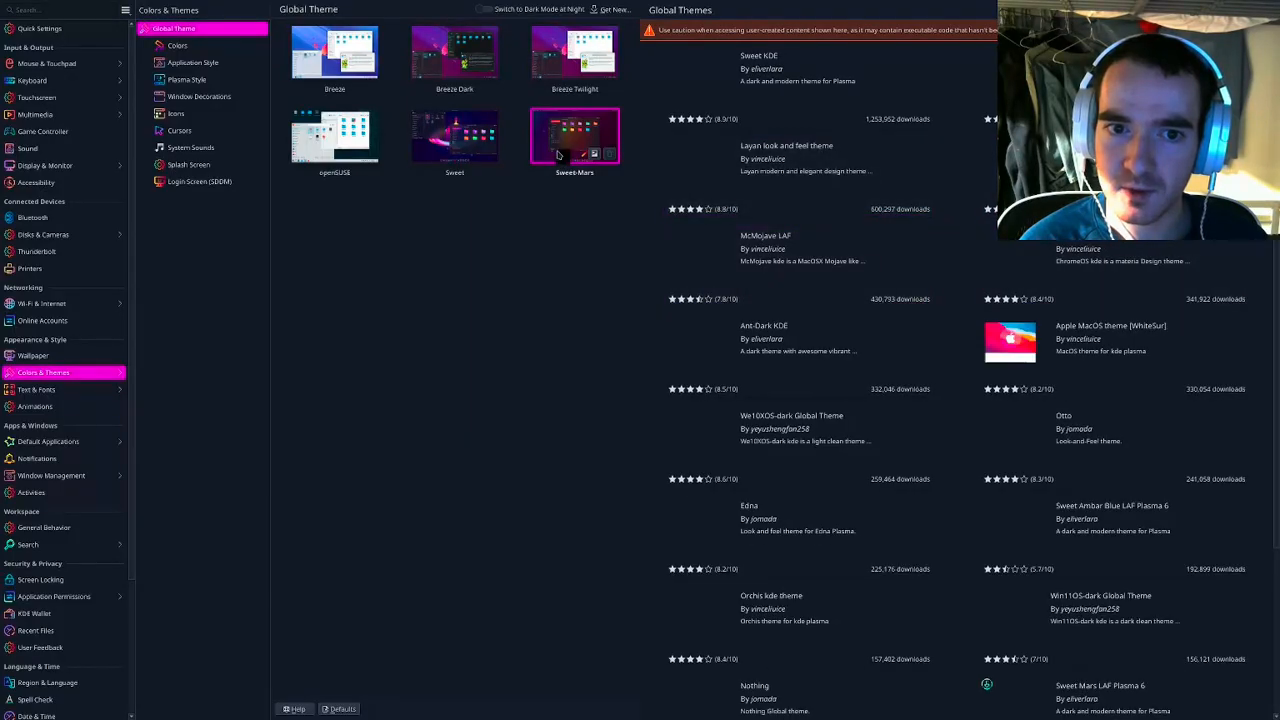
pyautogui.press('super+q')
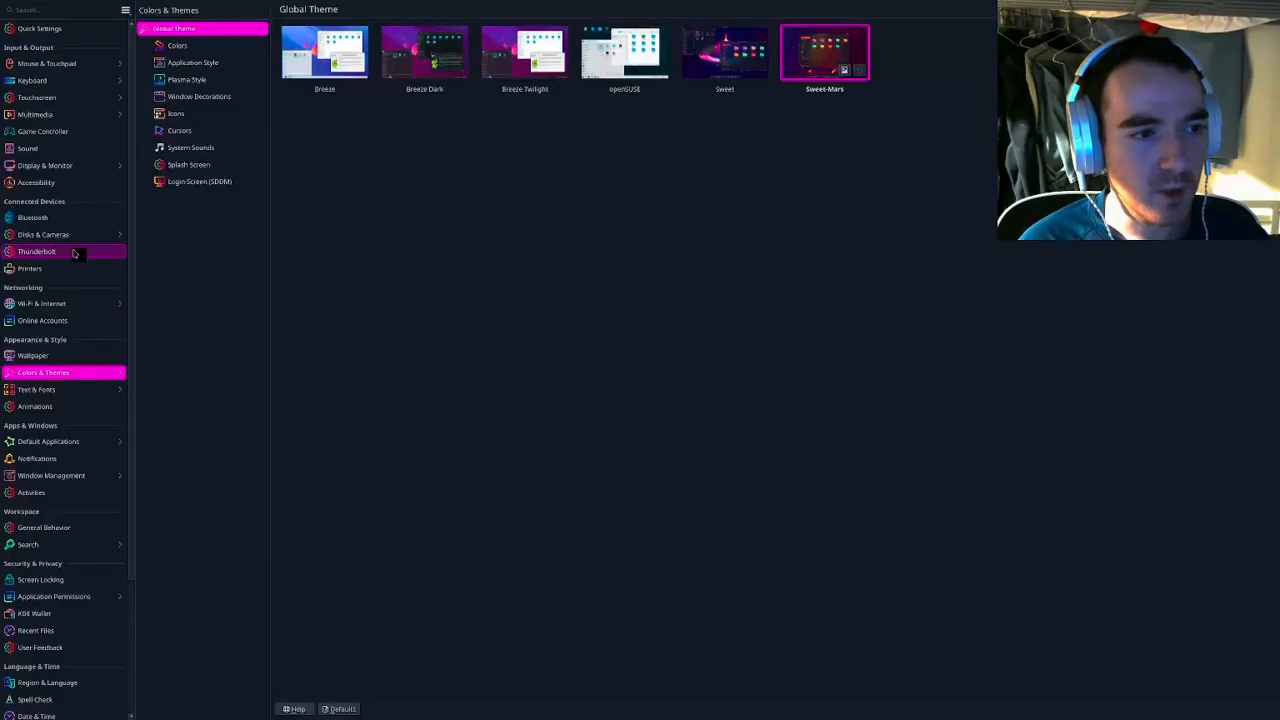
# Open the Window Management behavior settings and review the window activation policy, choosing Focus follows mouse (mouse precedence)
pyautogui.scroll(-3, 54, 434)
pyautogui.scroll(2, 57, 438)
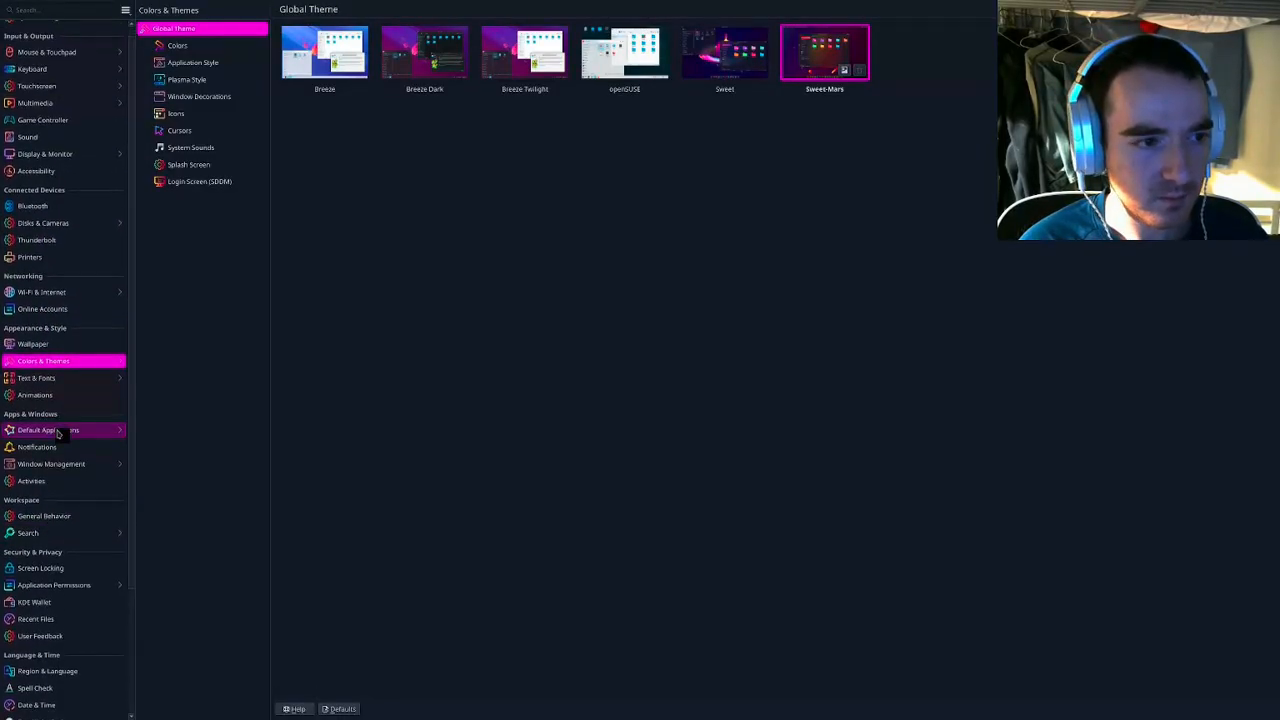
pyautogui.scroll(-3, 50, 460)
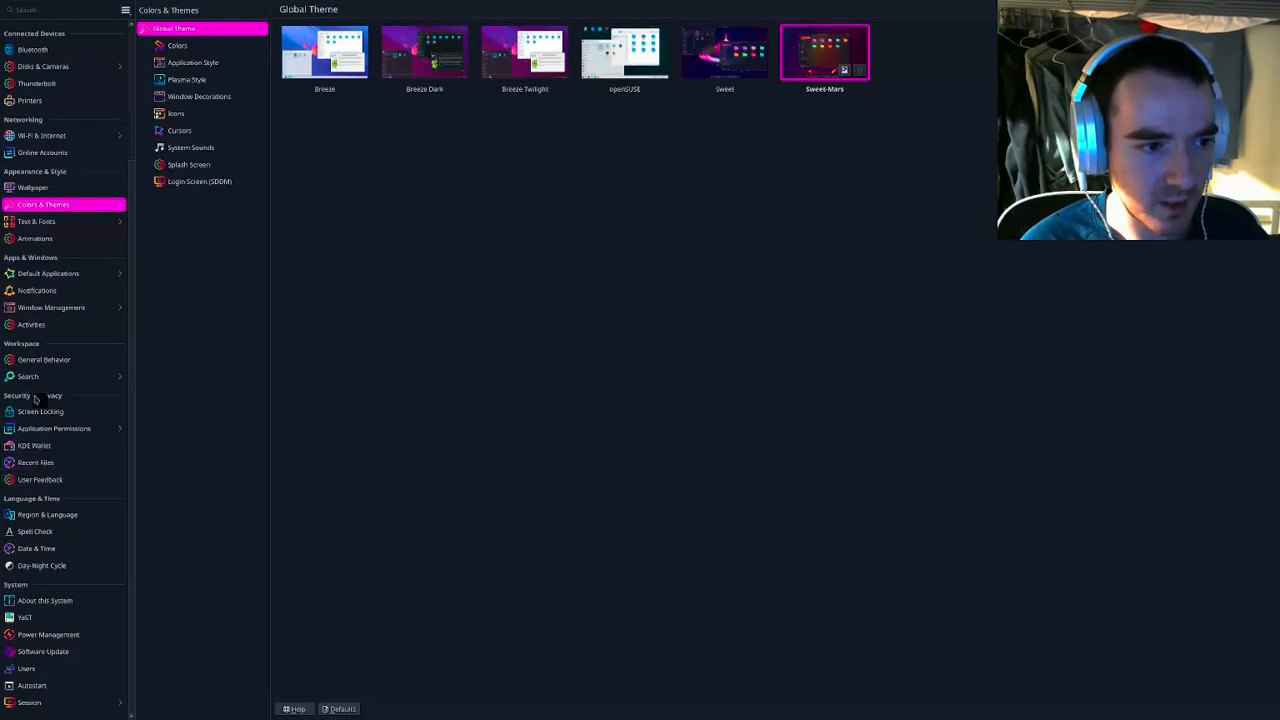
pyautogui.click(60, 308)
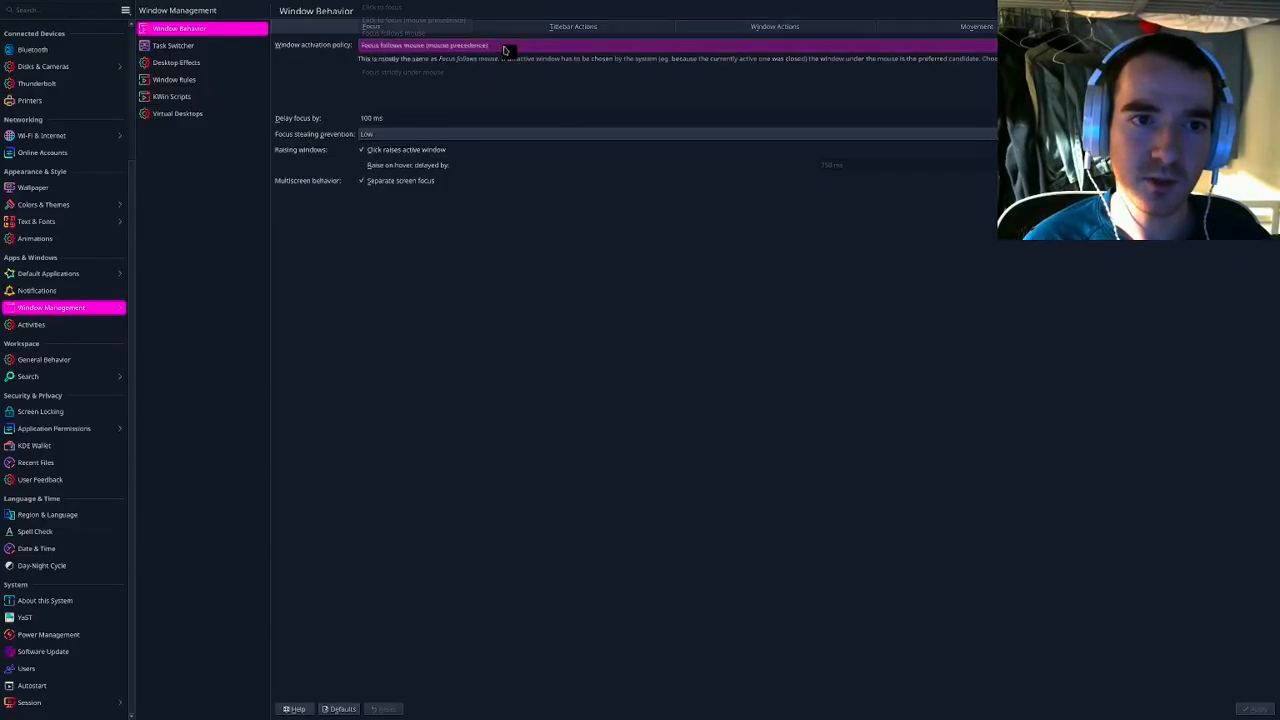
pyautogui.click(505, 46)
pyautogui.click(472, 47)
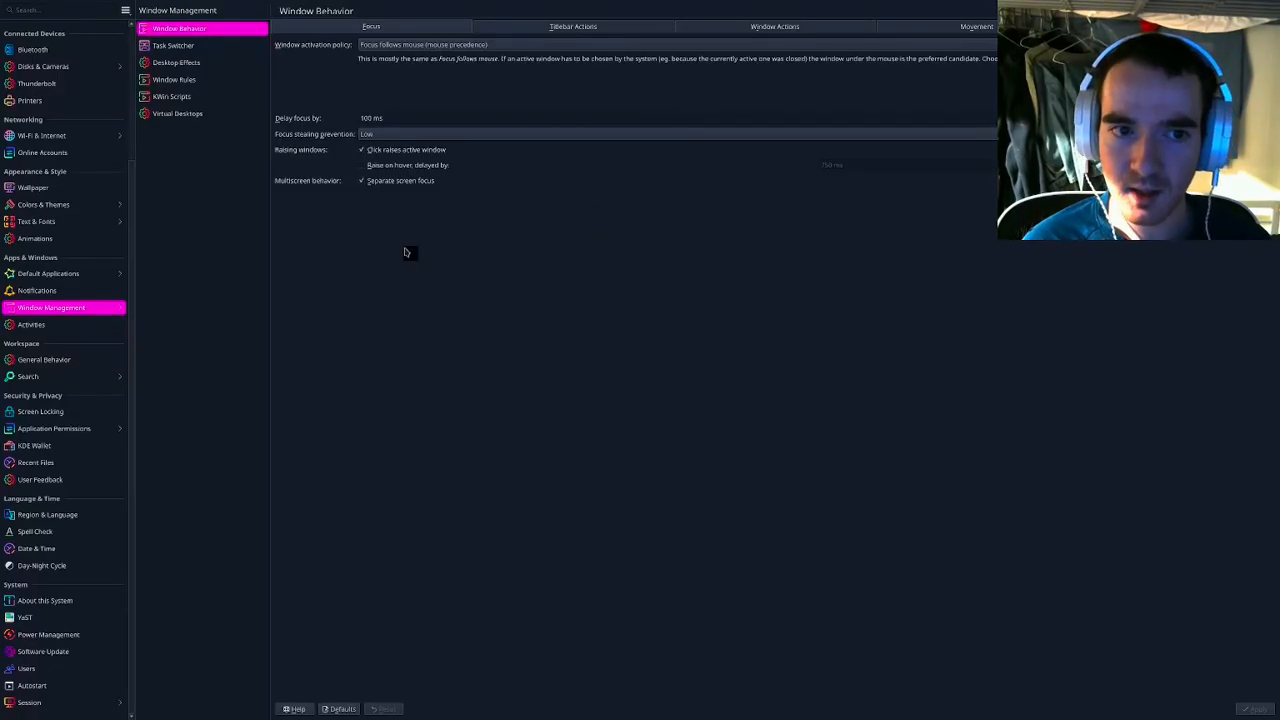
# Go to the window rules, view the No Title rule, and start a blank new rule without keeping it
pyautogui.click(197, 84)
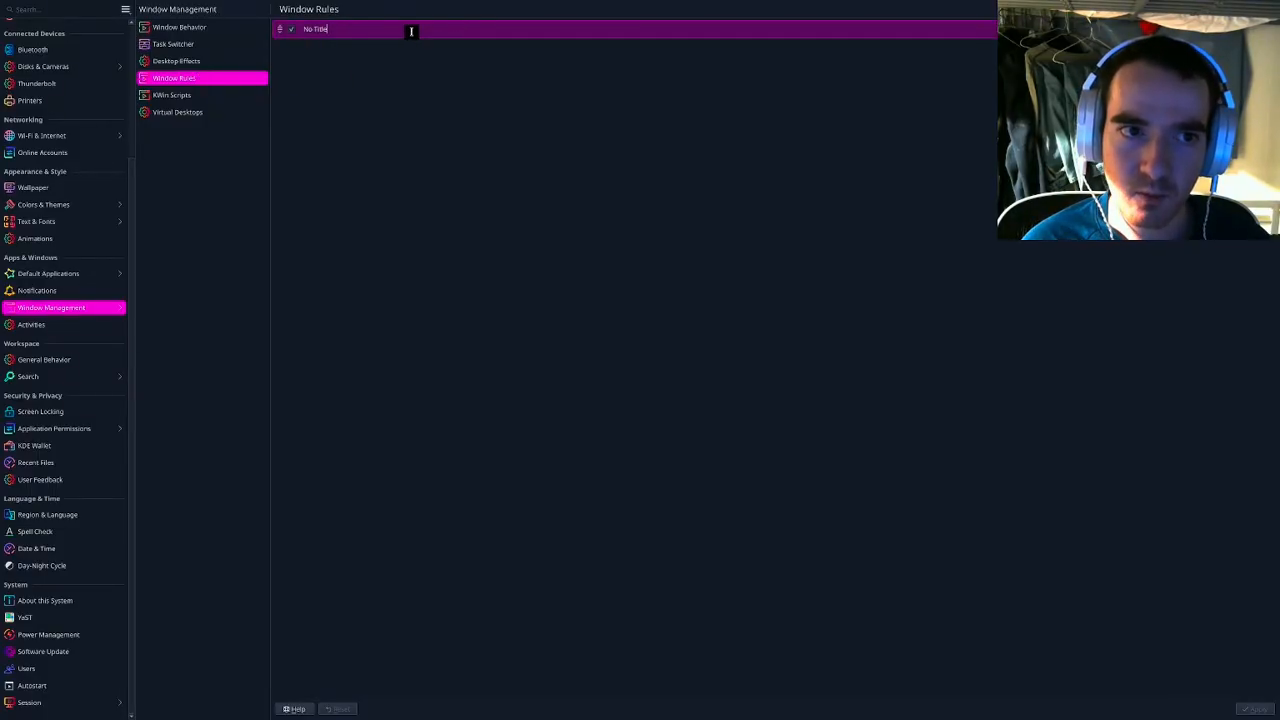
pyautogui.click(327, 28)
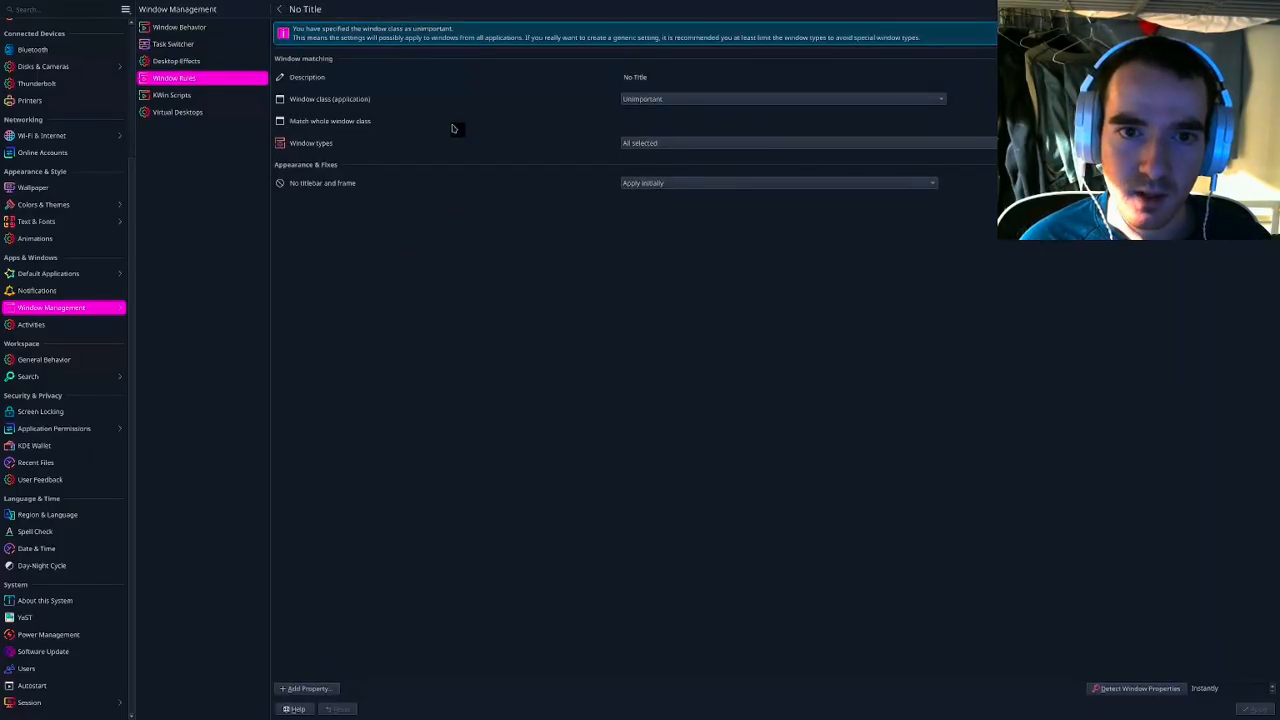
pyautogui.click(279, 9)
pyautogui.click(590, 29)
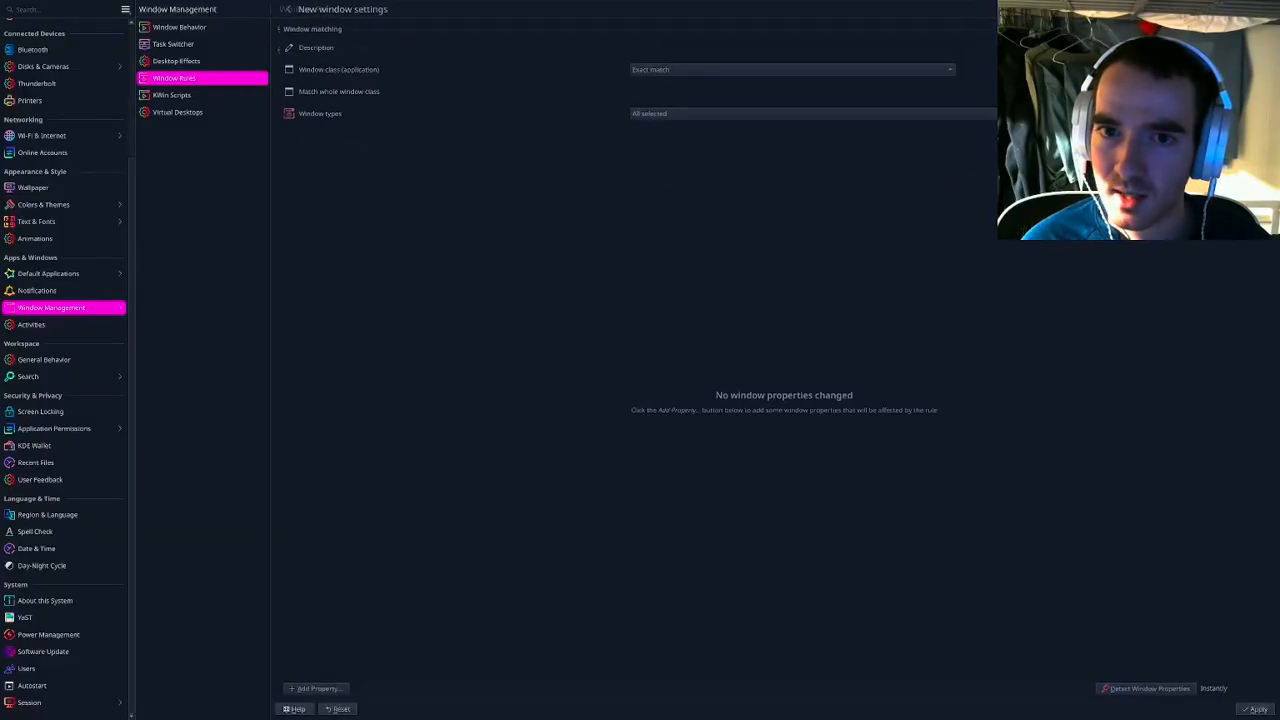
pyautogui.click(277, 12)
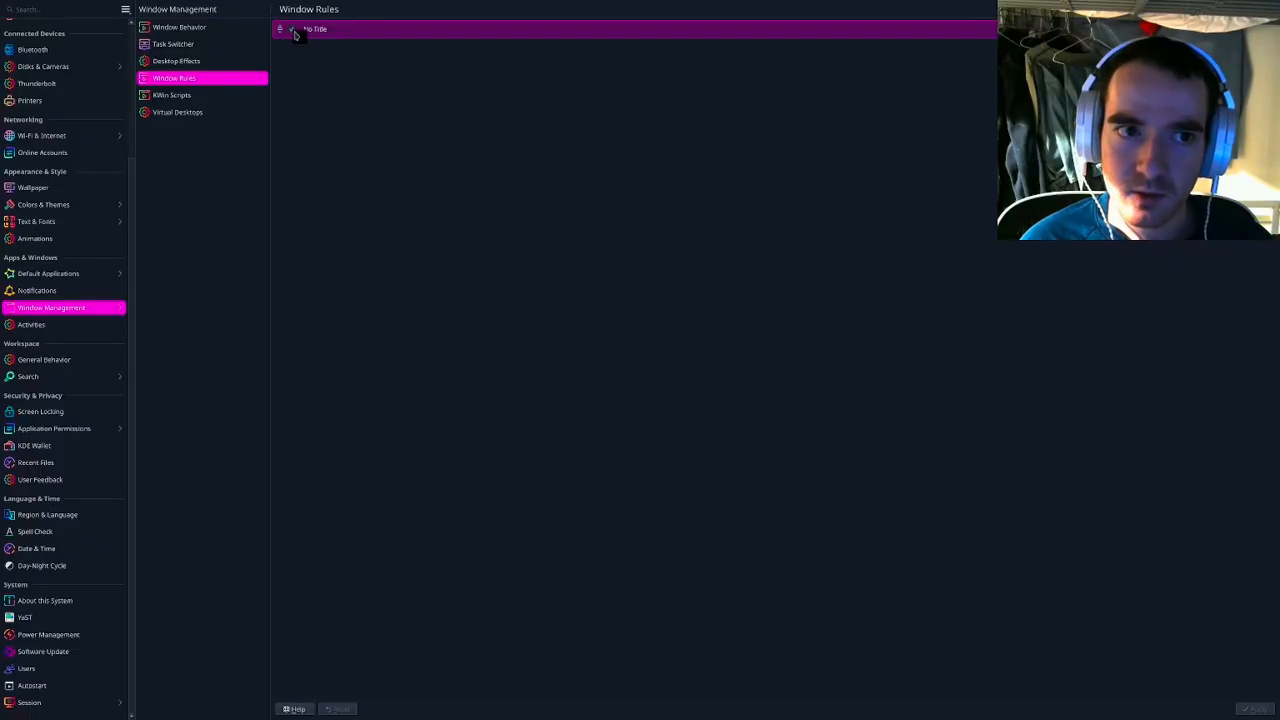
# Open the No Title rule for editing and examine its description, window class and window types options
pyautogui.click(1228, 29)
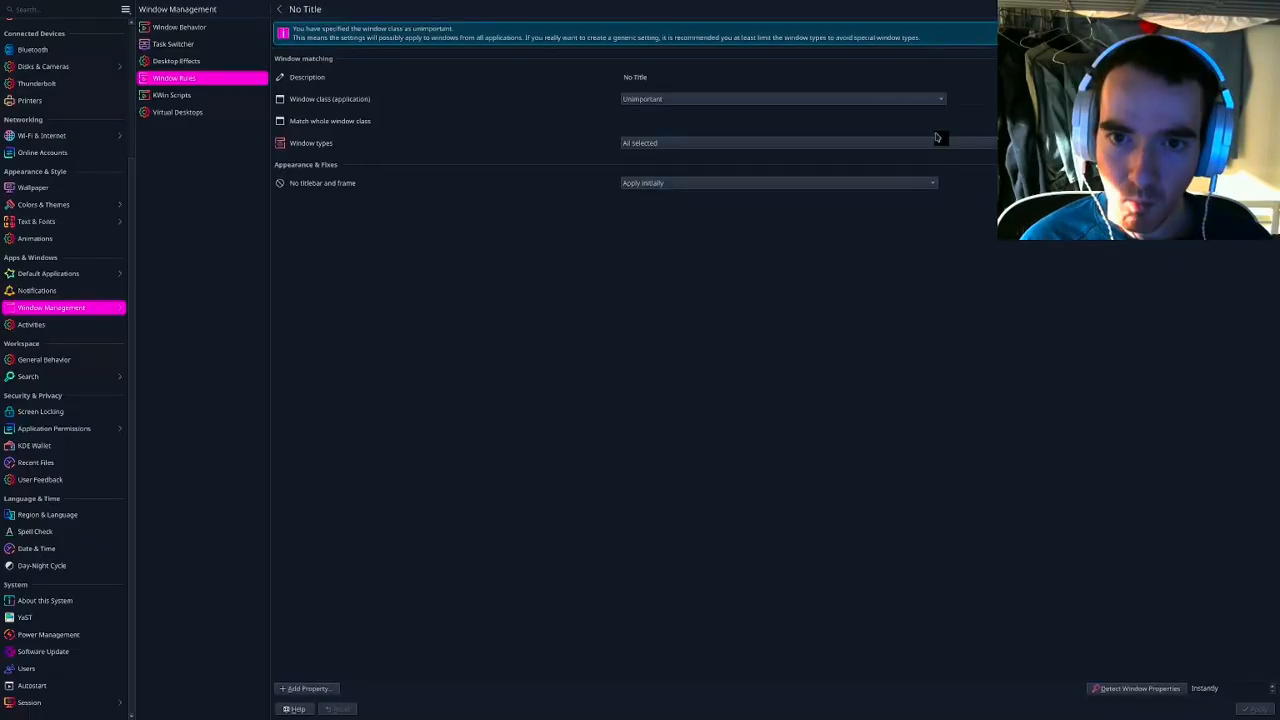
pyautogui.moveTo(665, 81); pyautogui.dragTo(572, 84)
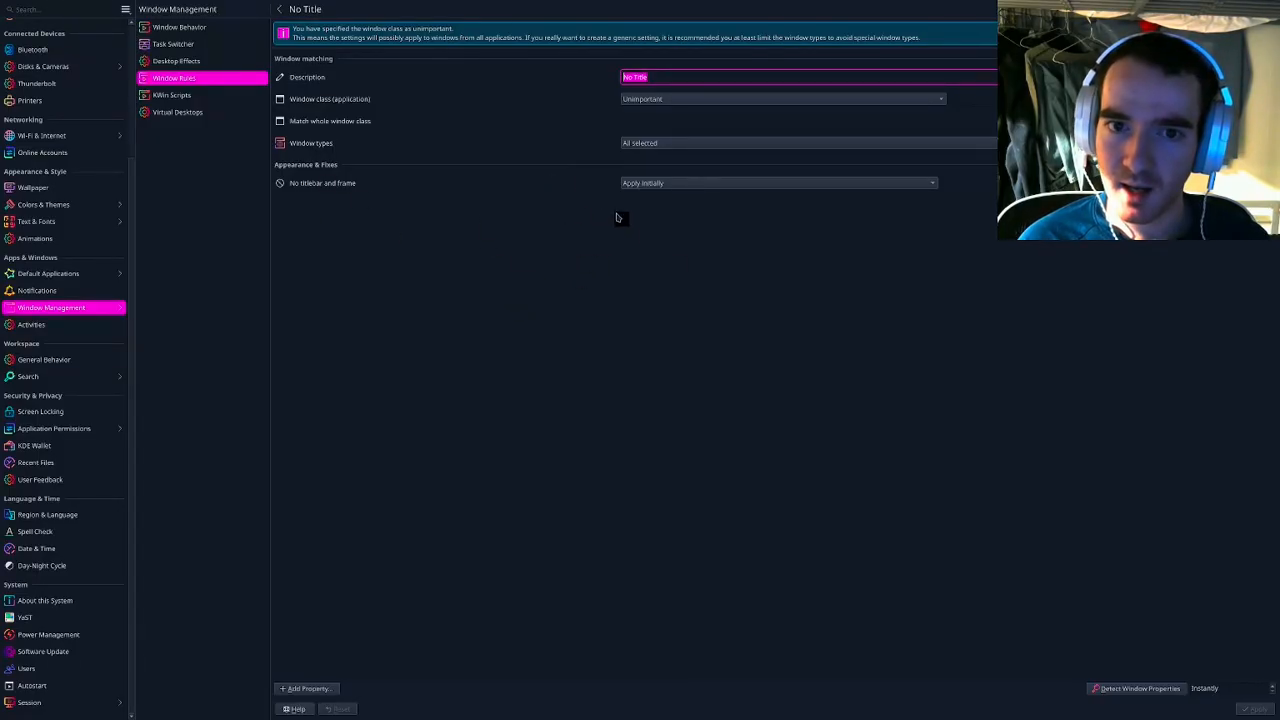
pyautogui.click(658, 102)
pyautogui.click(667, 100)
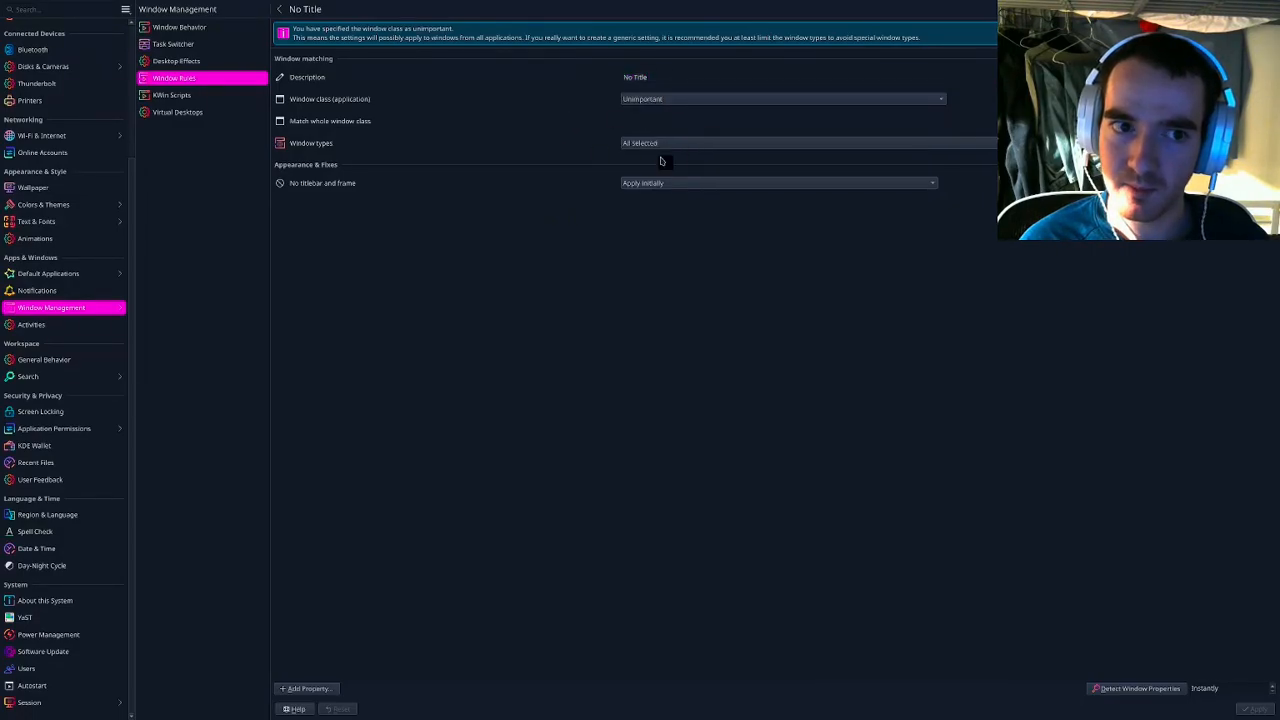
pyautogui.click(688, 145)
pyautogui.click(602, 124)
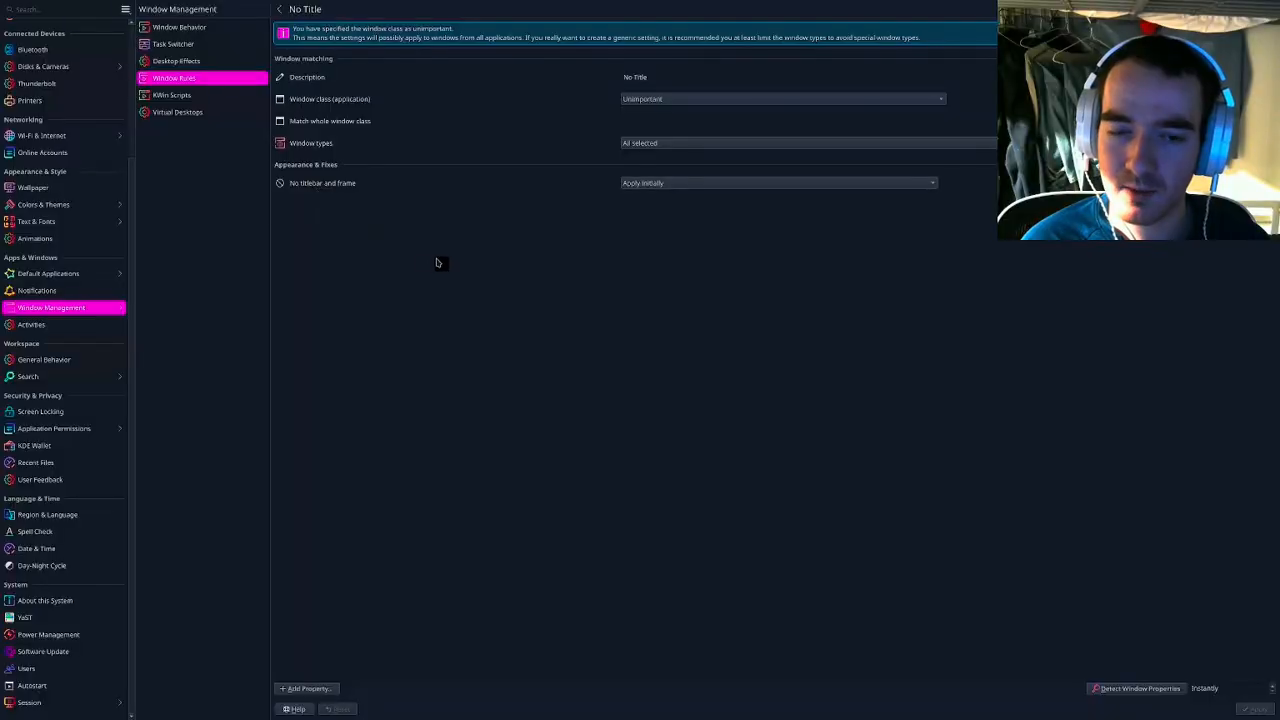
pyautogui.click(289, 684)
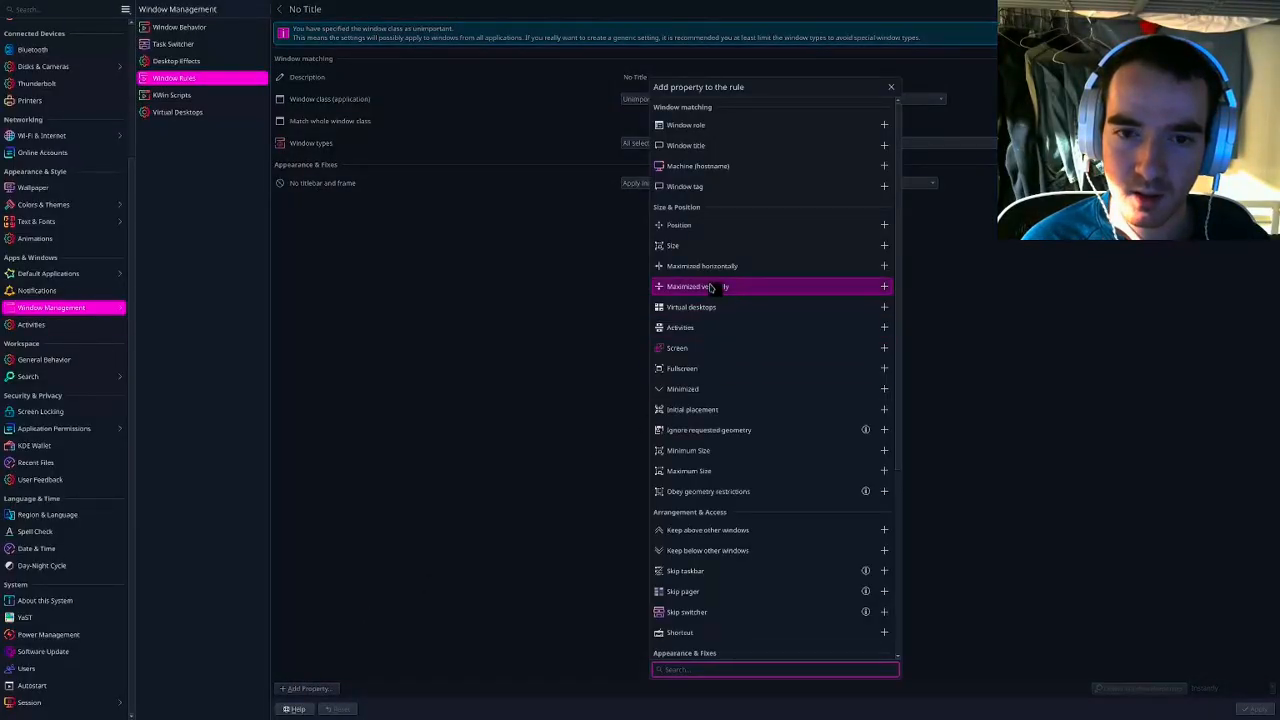
pyautogui.write('iit')
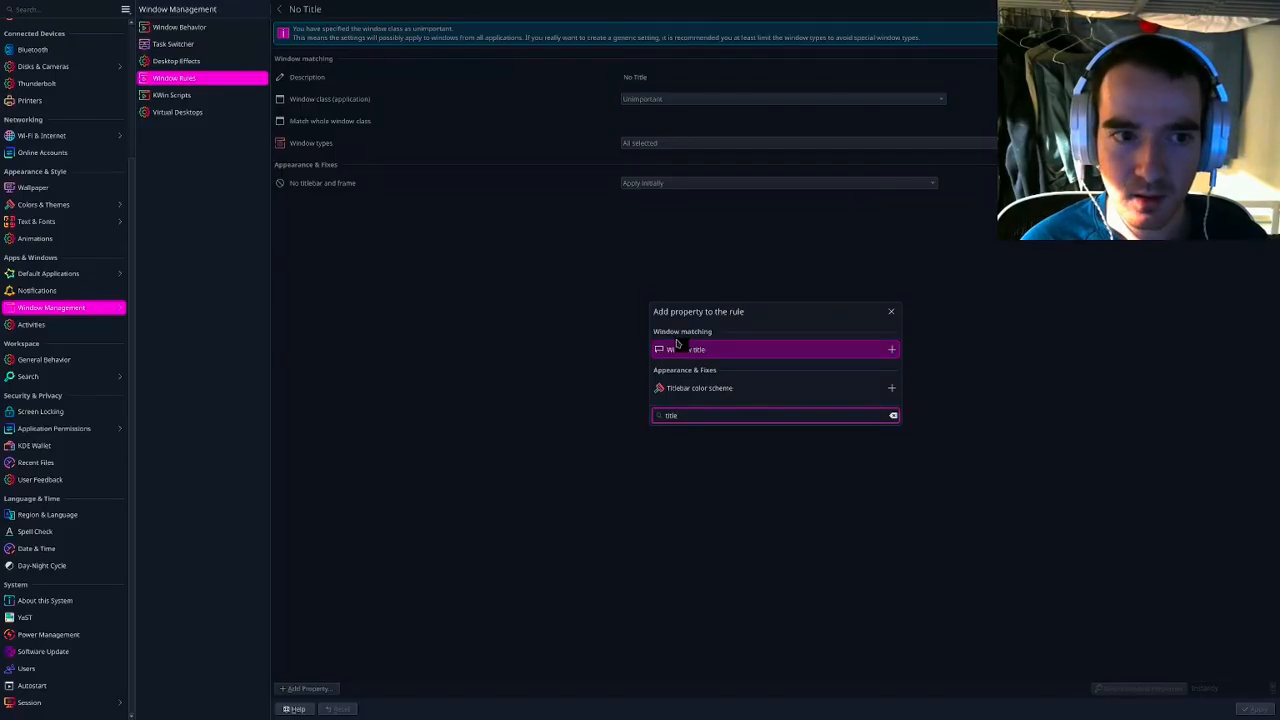
pyautogui.click(570, 294)
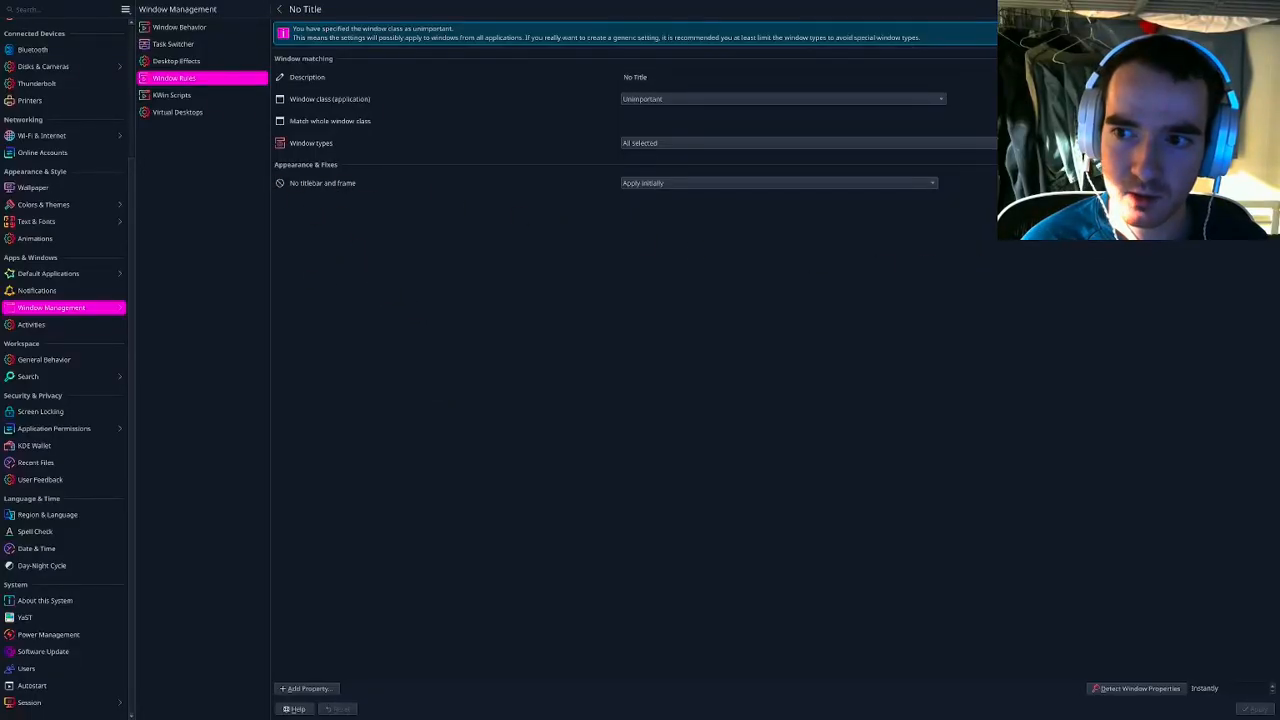
# Remove the No titlebar and frame property from the No Title rule and add it again with Apply initially
pyautogui.click(1266, 183)
pyautogui.click(283, 685)
pyautogui.write('no tit')
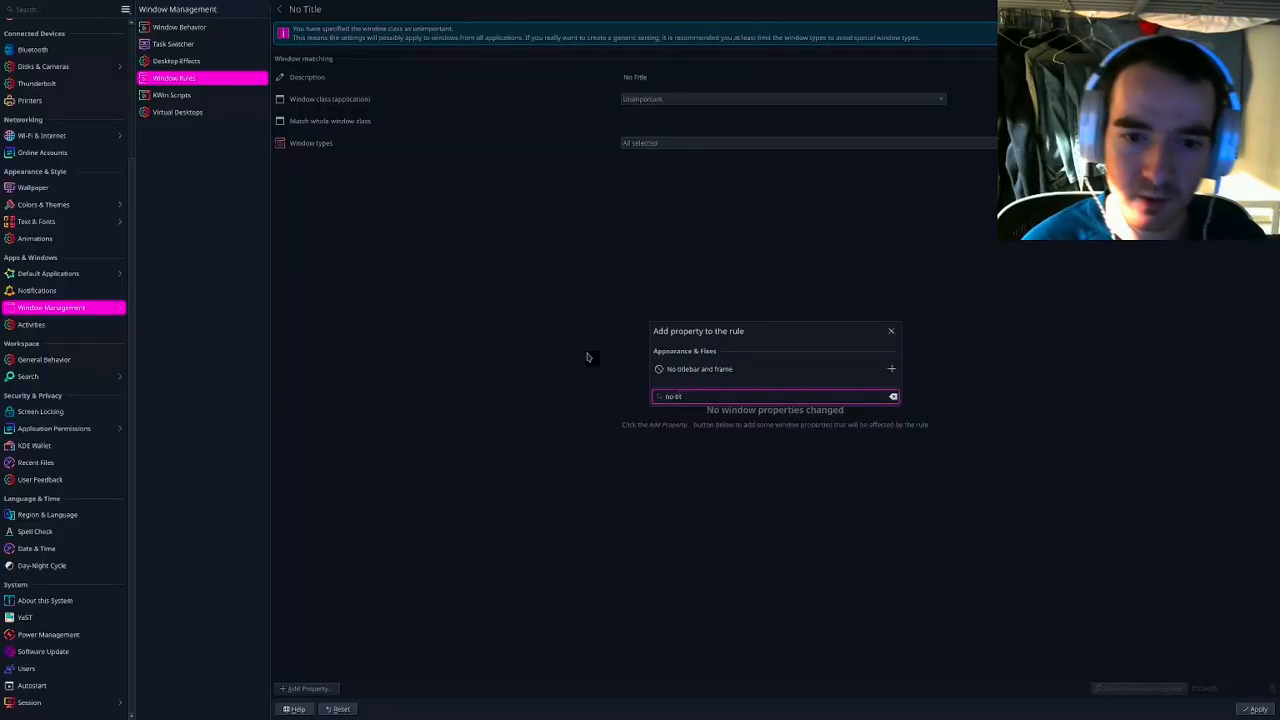
pyautogui.click(680, 369)
pyautogui.click(453, 302)
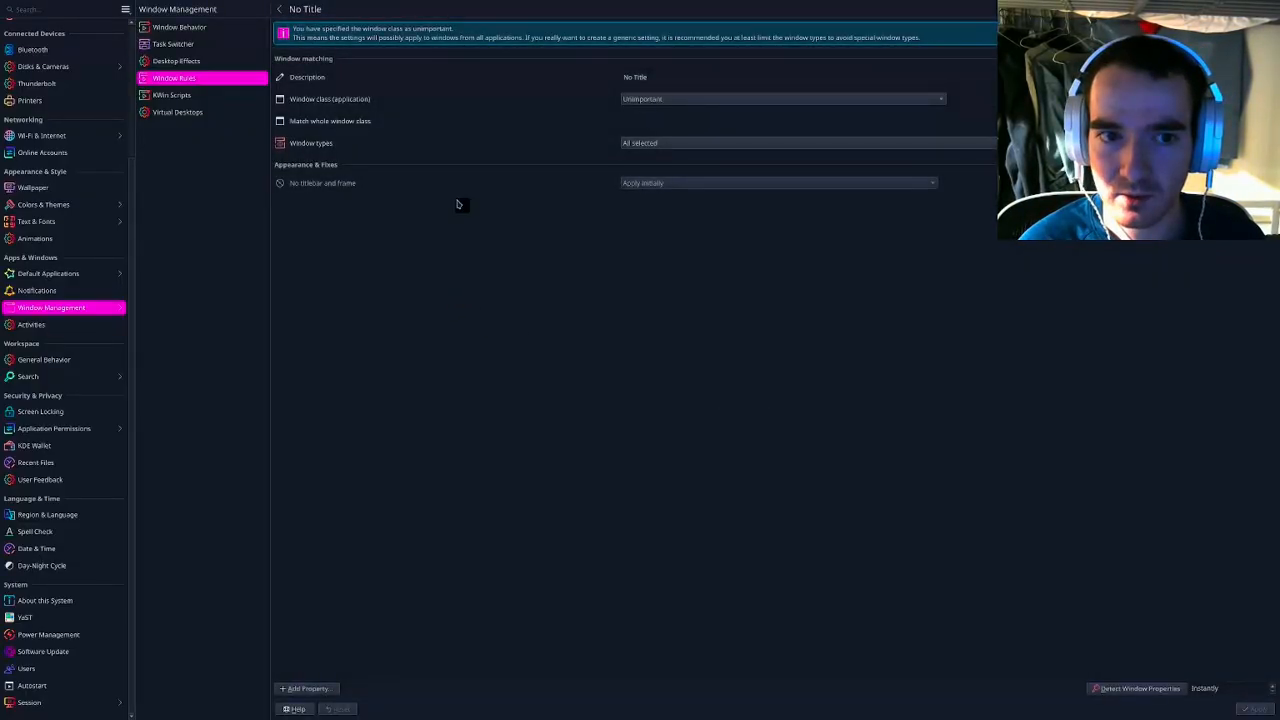
pyautogui.click(707, 180)
pyautogui.click(683, 203)
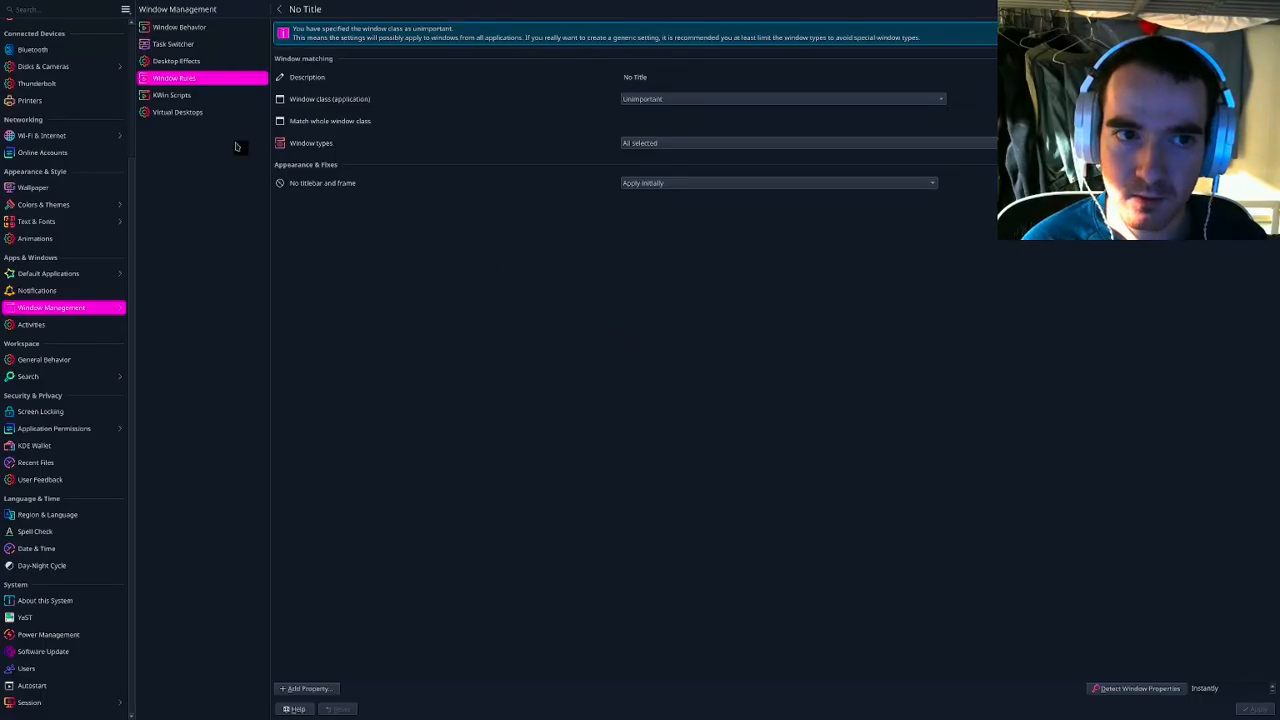
# Show the desktop overview with its virtual desktops and return to the System Settings window
pyautogui.moveTo(0, 0)
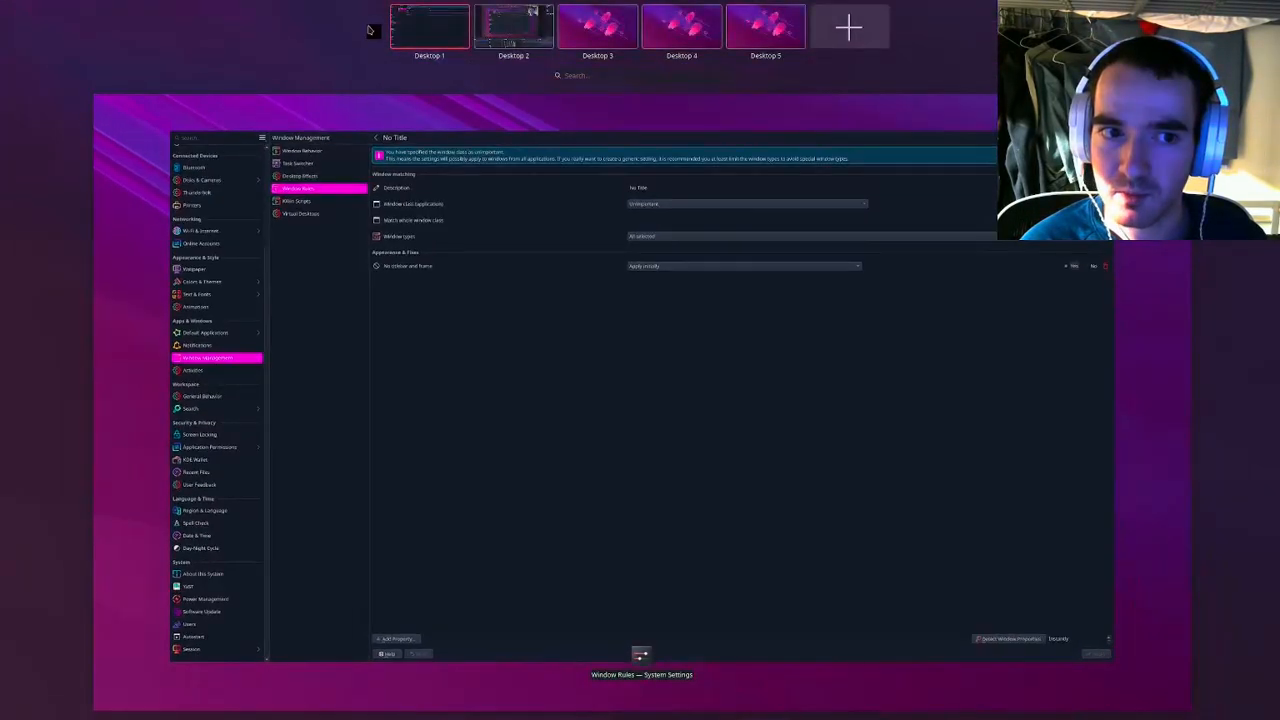
pyautogui.click(518, 482)
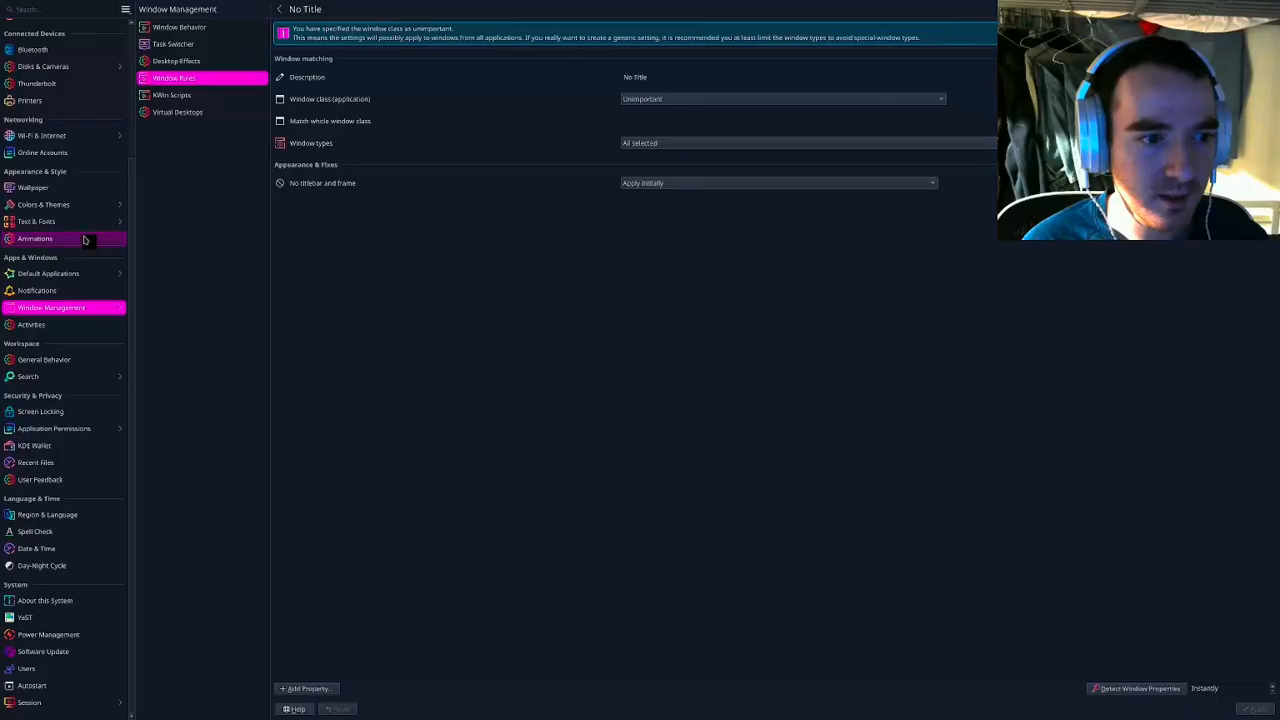
# Open the KWin Scripts settings, review Krohnkite's download page and the script catalogue, and close the catalogue
pyautogui.click(193, 95)
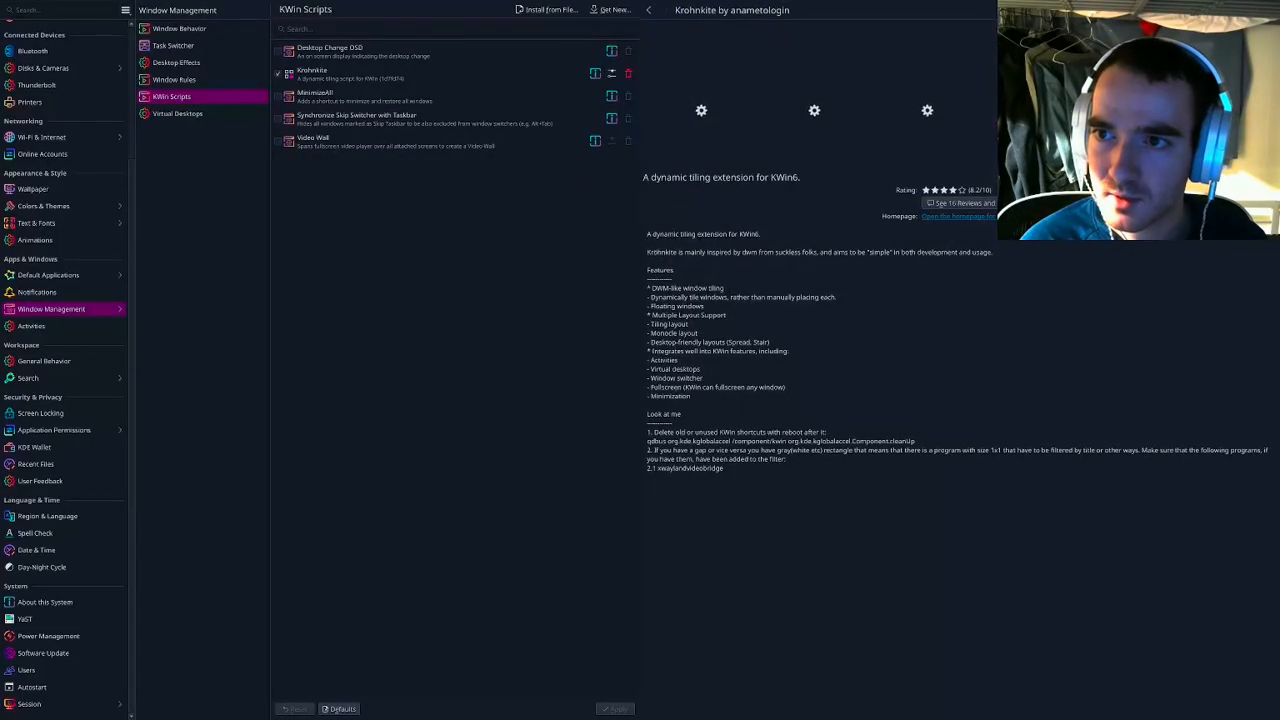
pyautogui.click(650, 12)
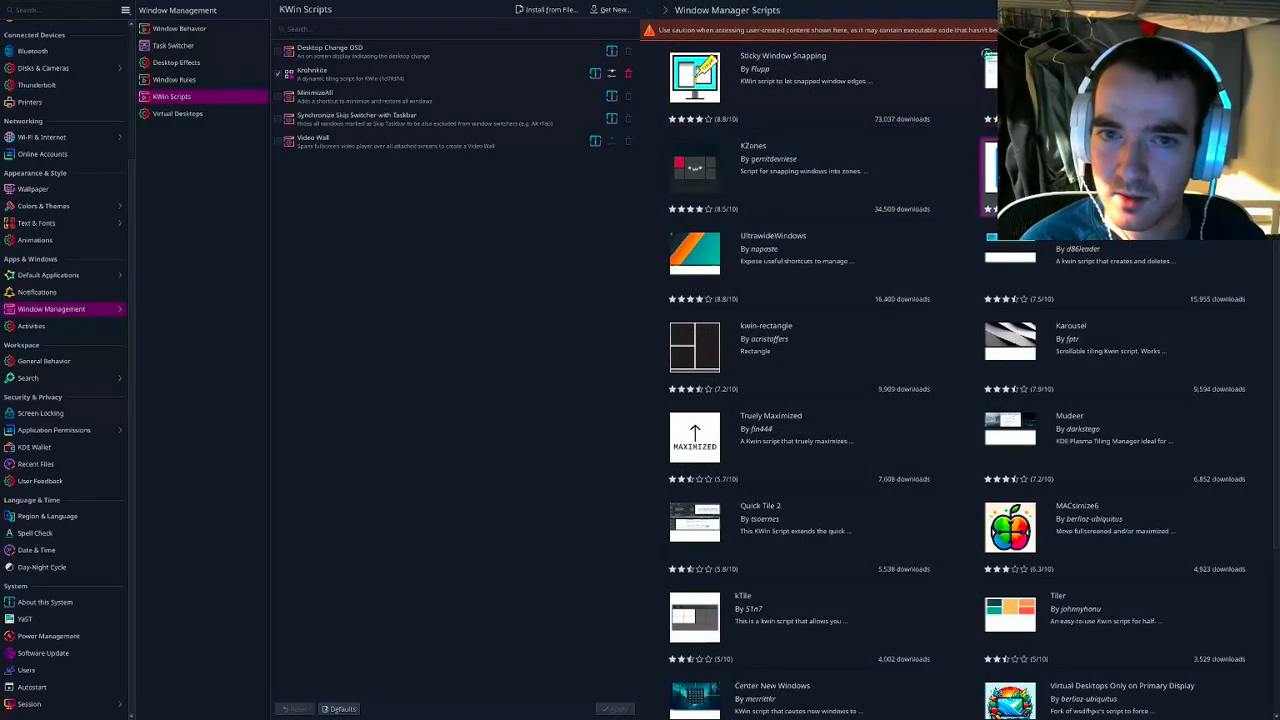
pyautogui.hotkey('alt', 'F4')
# Go to the keyboard Shortcuts settings and view the shortcuts assigned to Firefox
pyautogui.scroll(5, 40, 310)
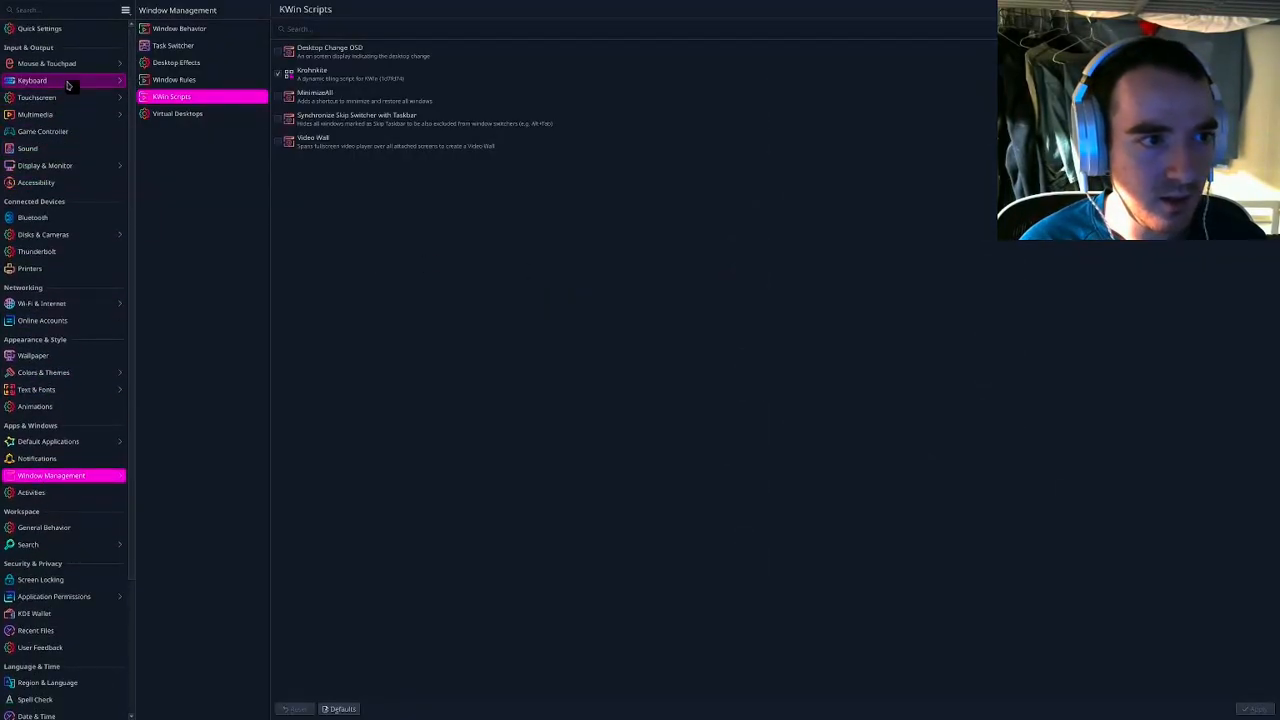
pyautogui.click(68, 82)
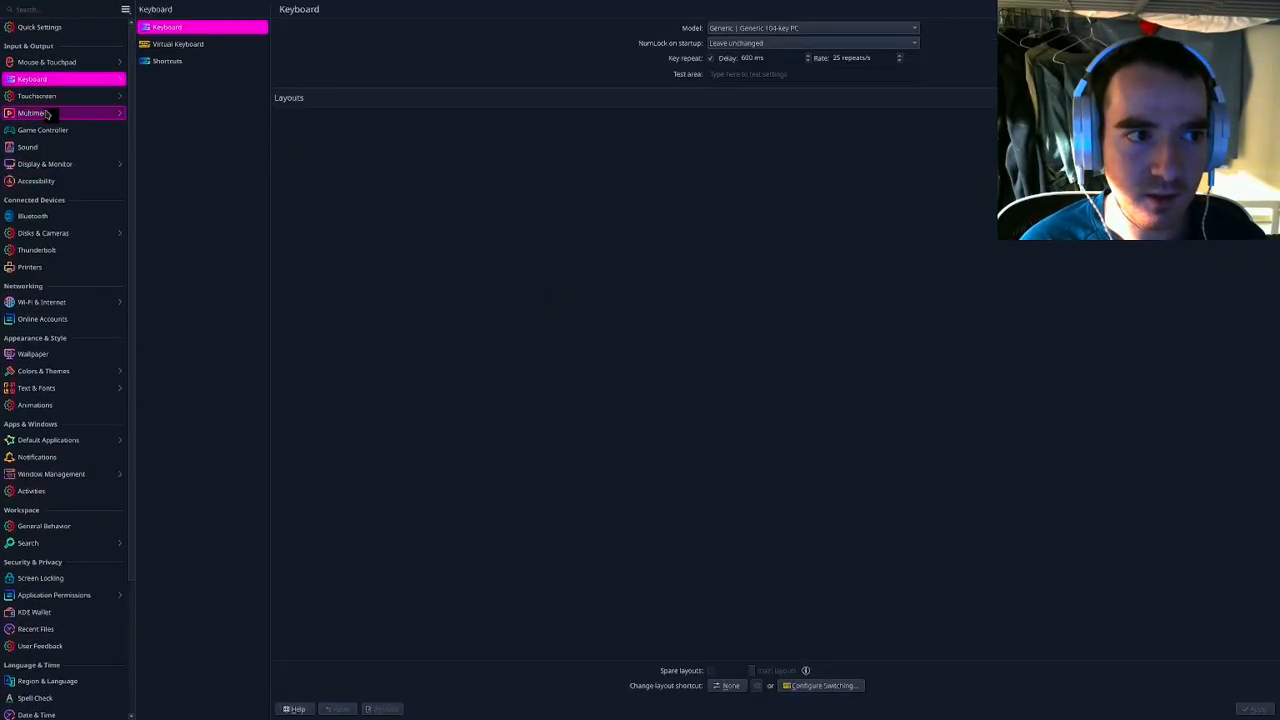
pyautogui.click(167, 62)
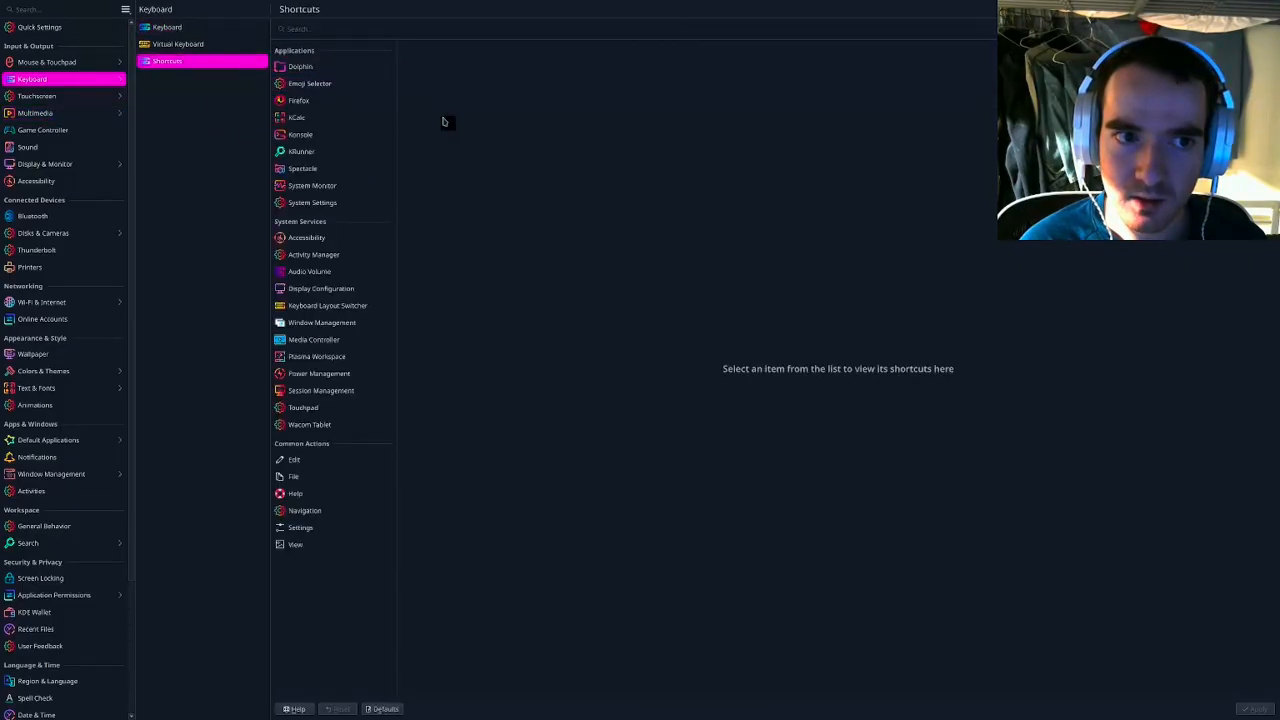
pyautogui.click(352, 101)
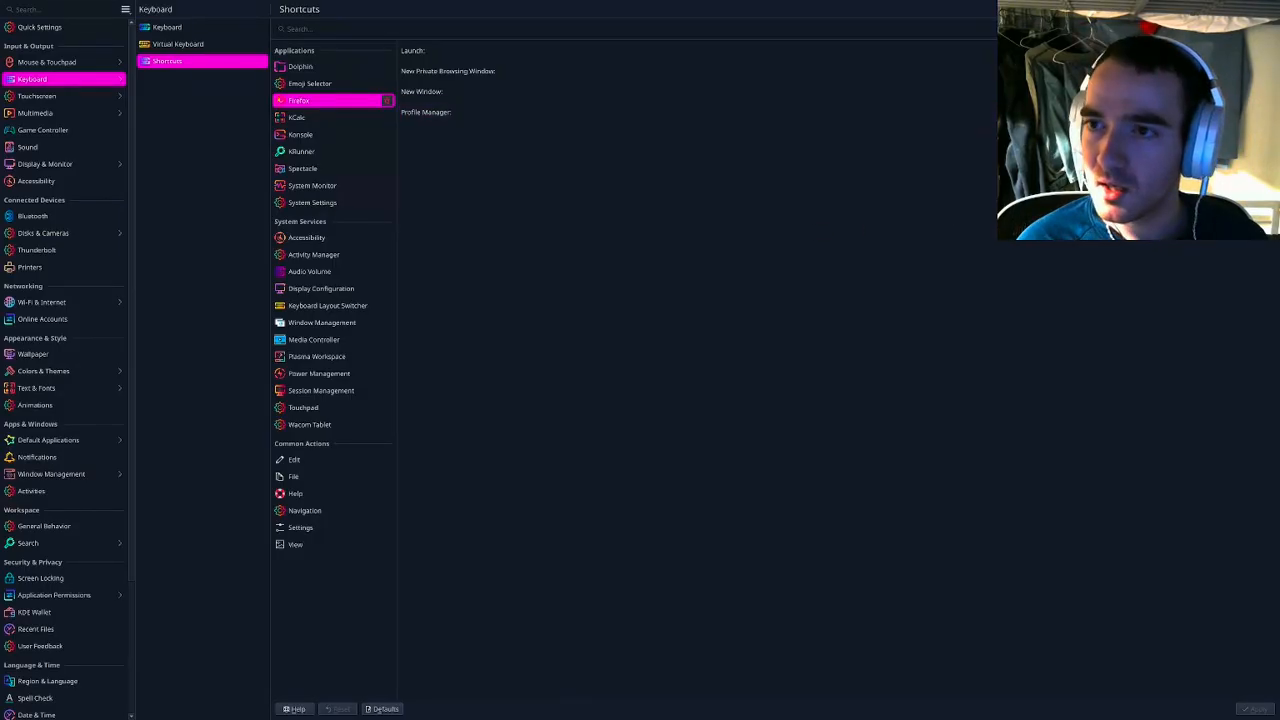
# Start adding a new application shortcut, browse to Firefox in the Internet category, and cancel without adding it
pyautogui.click(1248, 9)
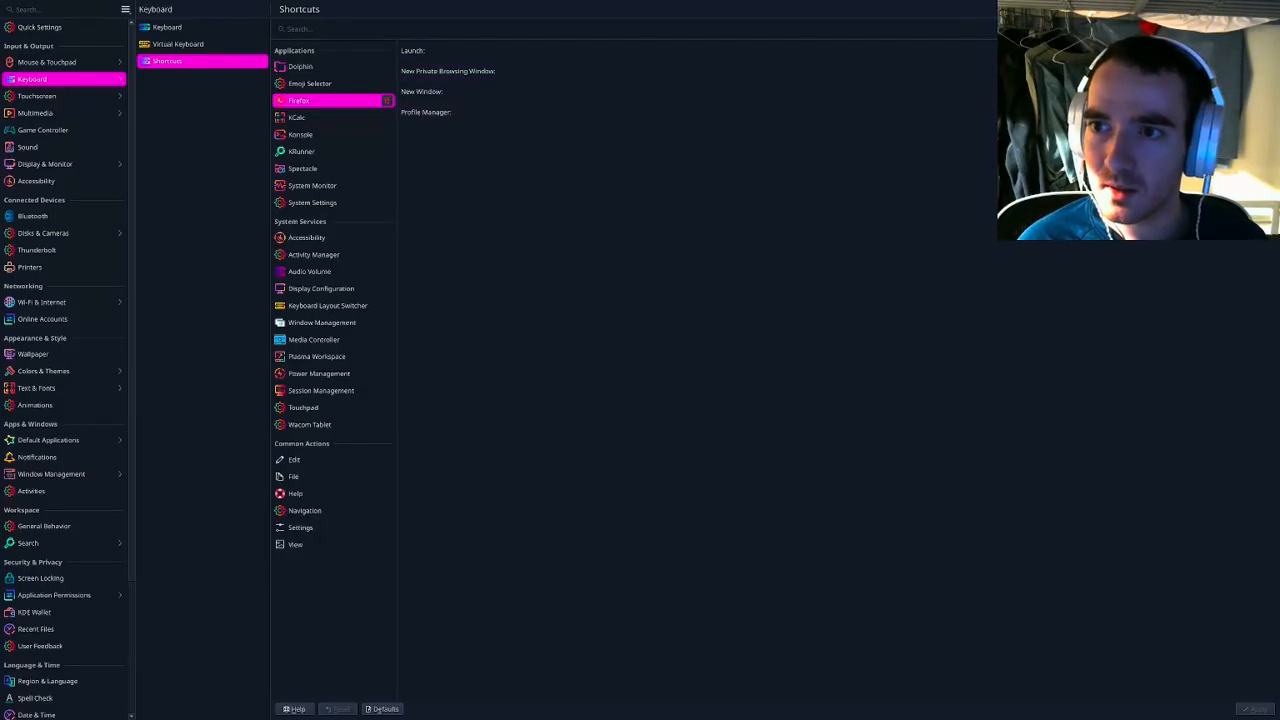
pyautogui.click(1243, 26)
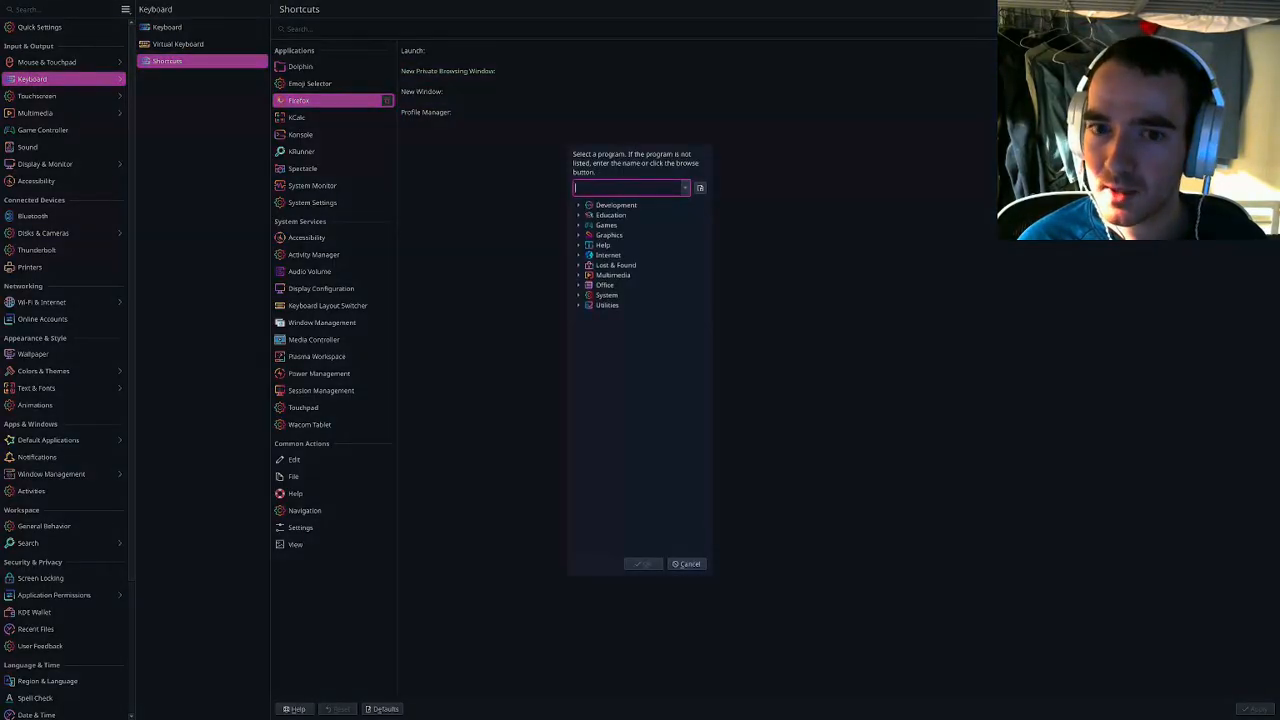
pyautogui.click(578, 255)
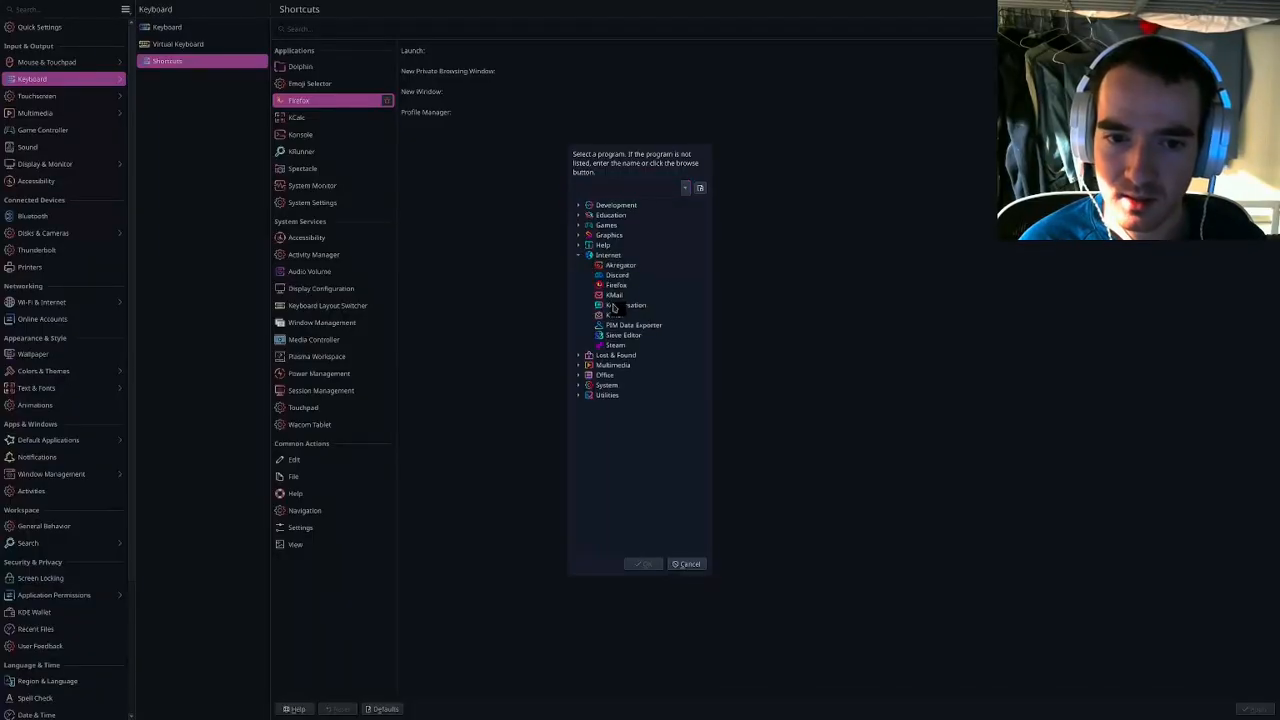
pyautogui.click(616, 286)
pyautogui.click(690, 564)
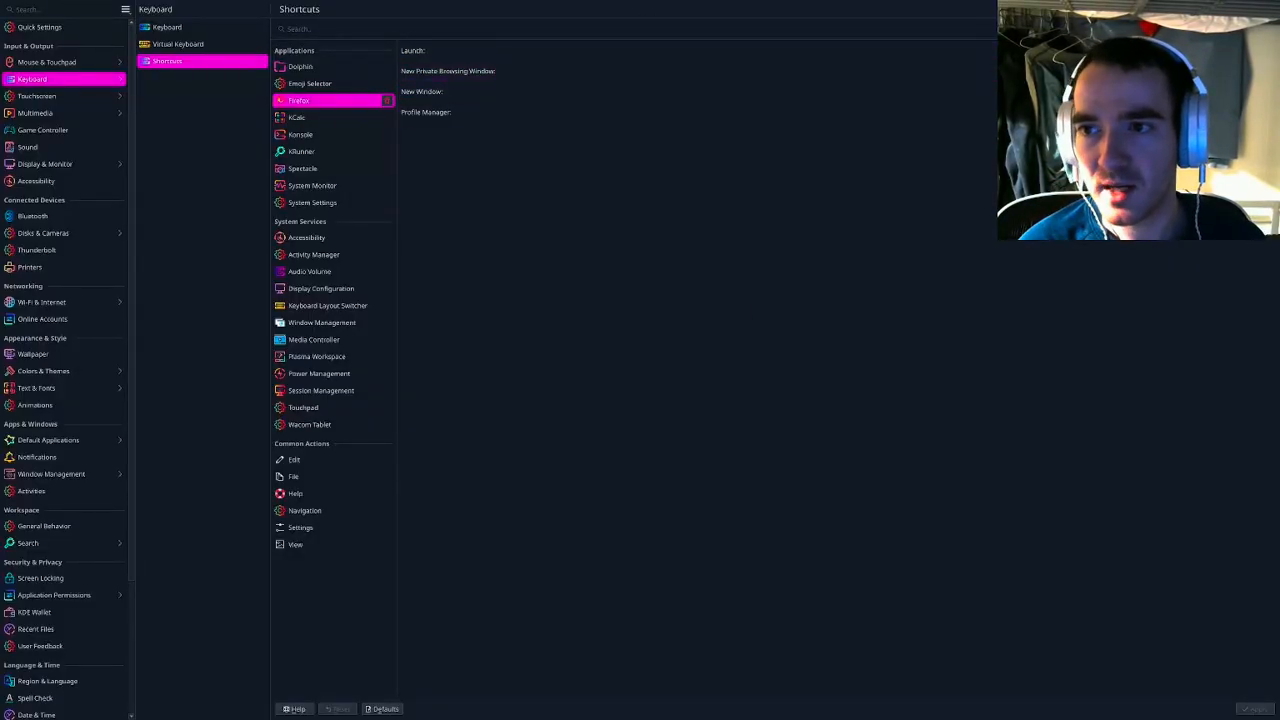
# Check Firefox's Launch shortcut, test it by opening a browser window, load the Twitch bookmark, and close the window
pyautogui.click(1262, 50)
pyautogui.click(1262, 50)
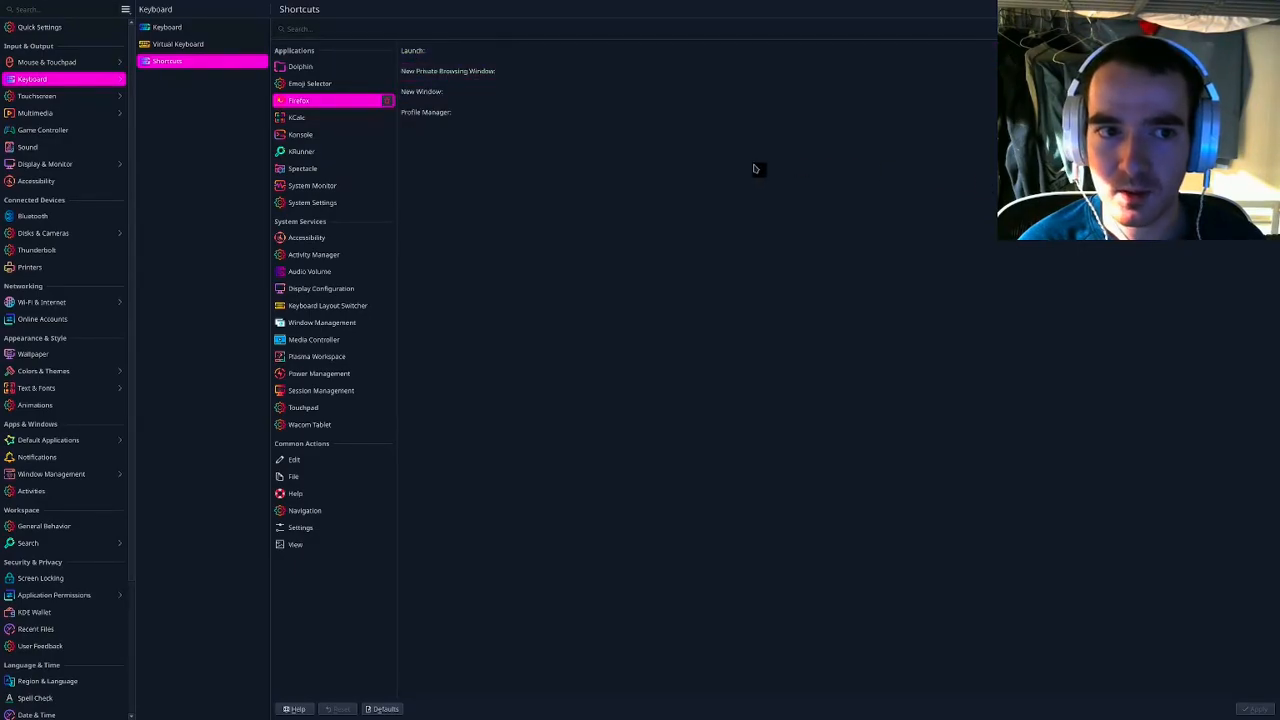
pyautogui.press('super+b')
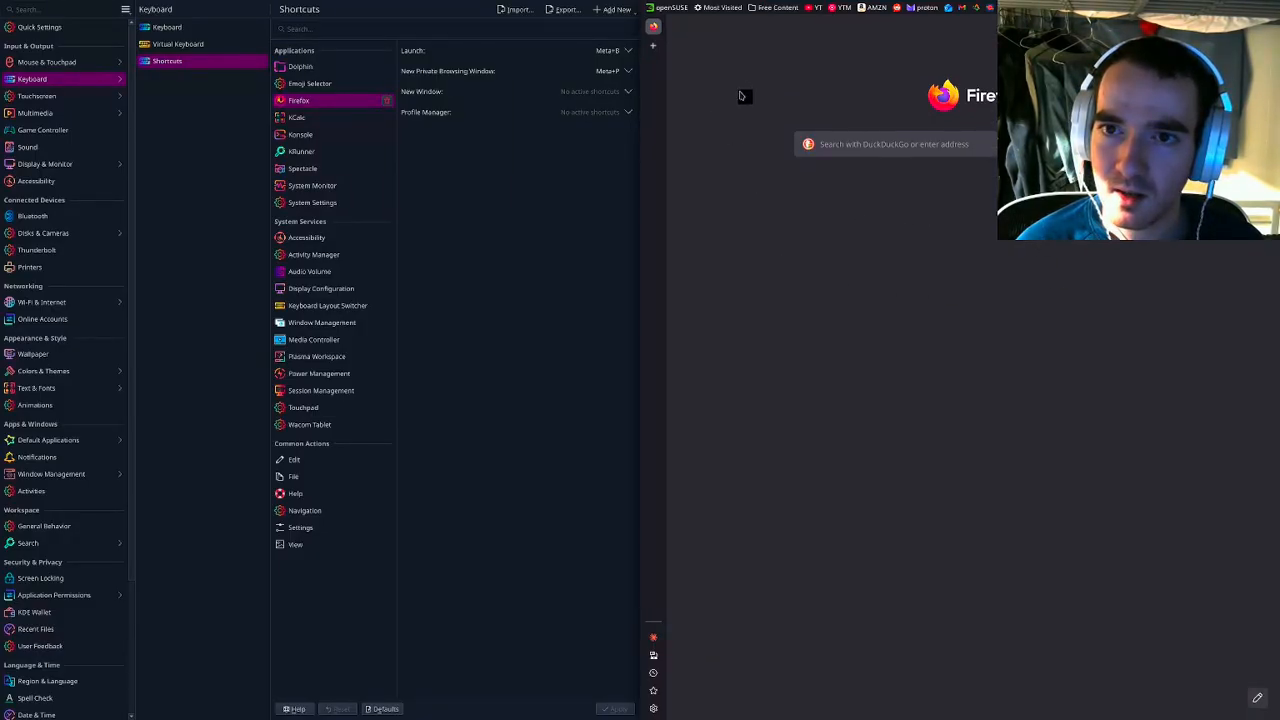
pyautogui.moveTo(892, 10)
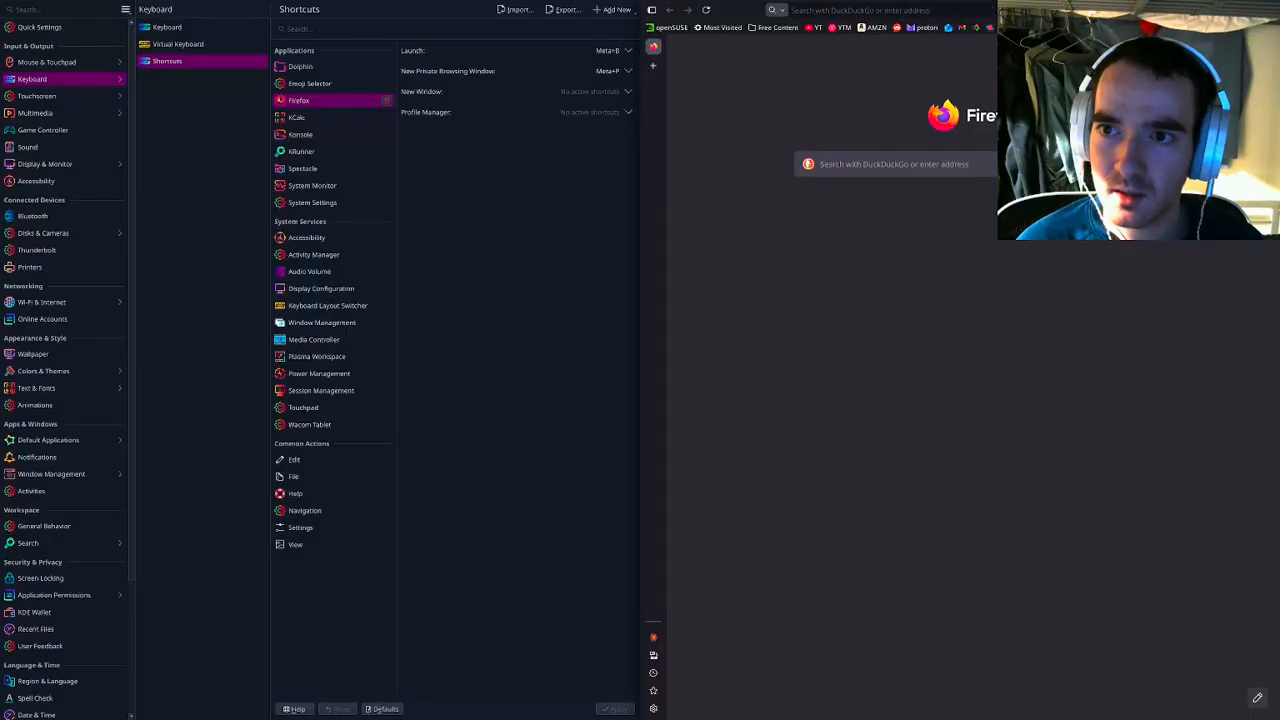
pyautogui.click(1006, 28)
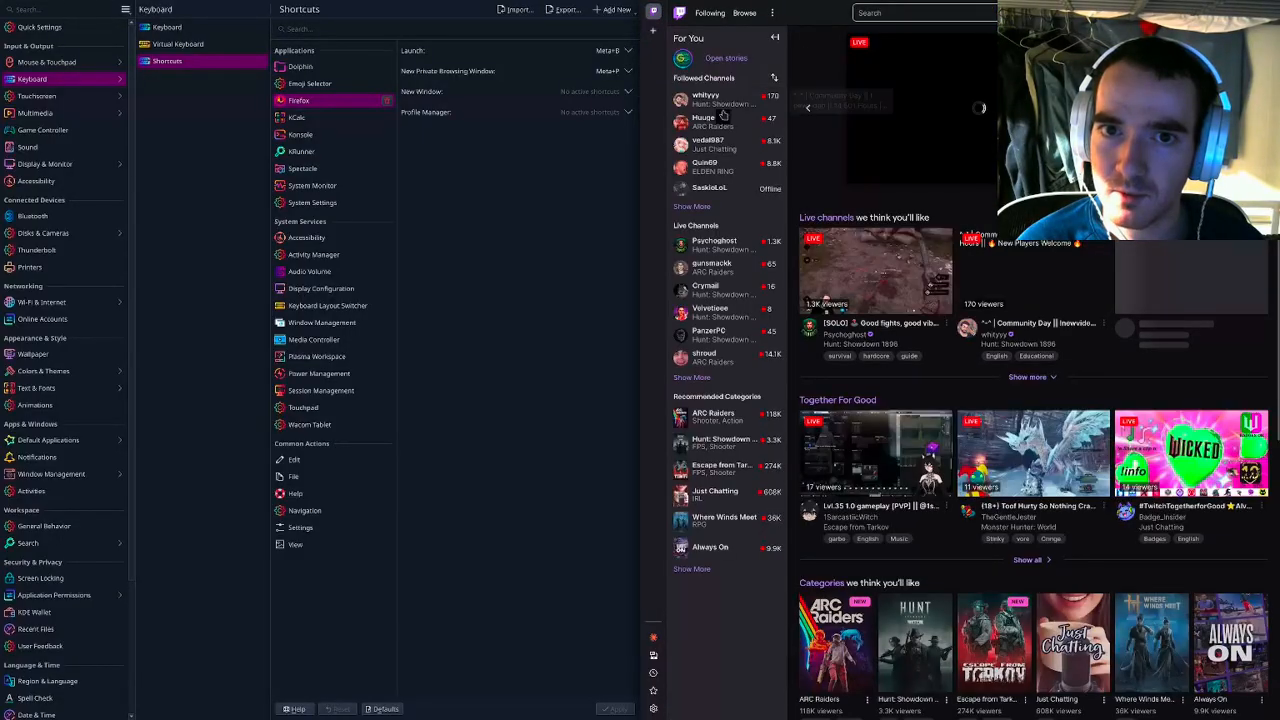
pyautogui.hotkey('alt', 'F4')
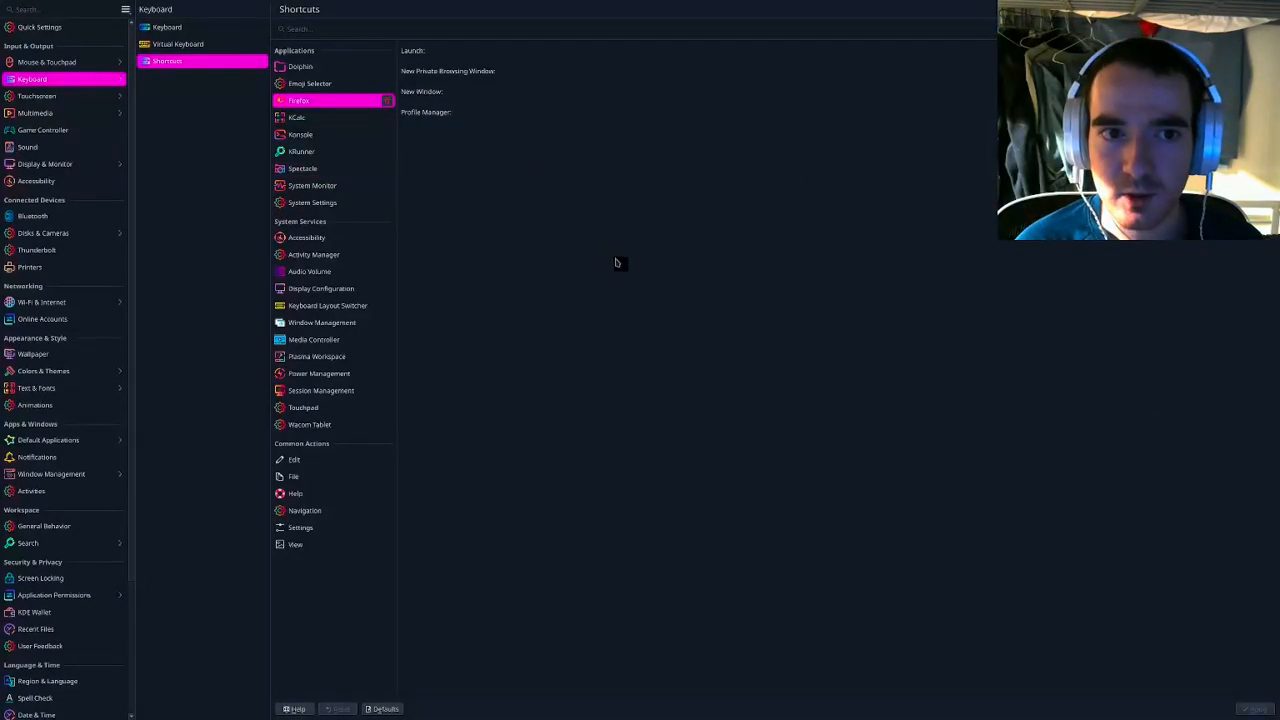
# View KRunner's shortcuts, launch Steam by searching KRunner for "steam", and switch back to the shortcut settings
pyautogui.click(324, 152)
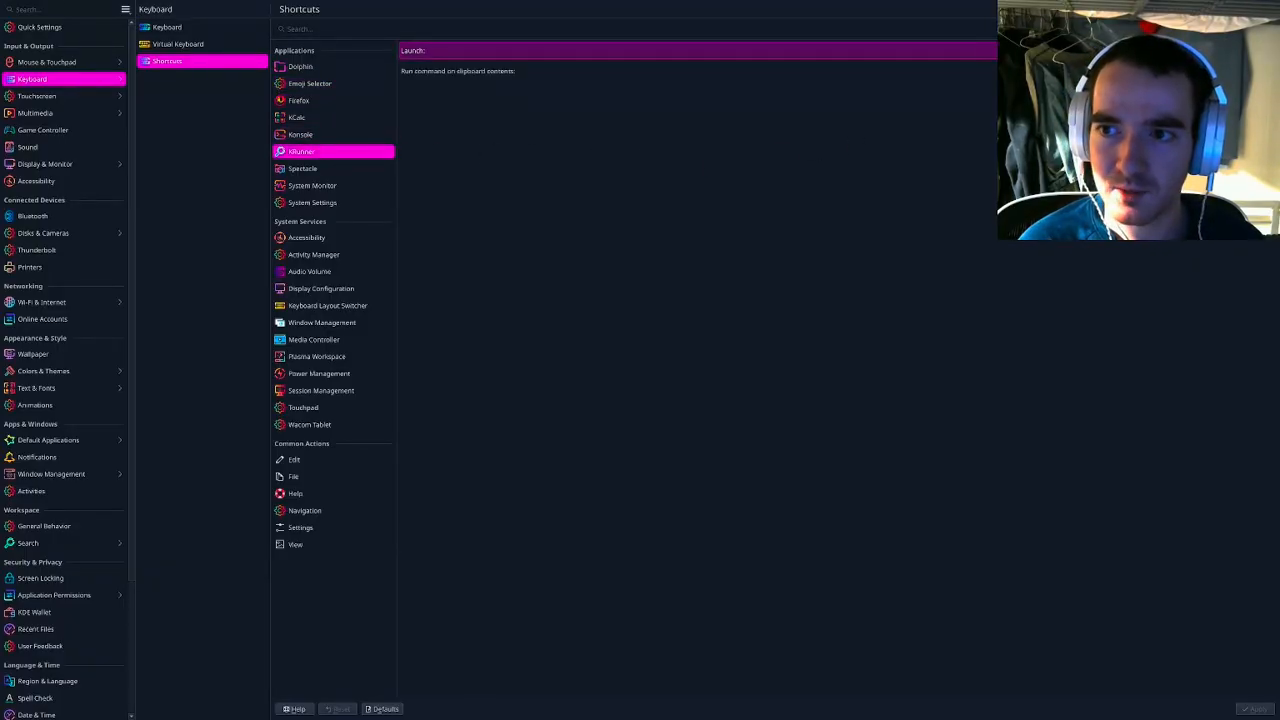
pyautogui.hotkey('alt', 'space')
pyautogui.press('Escape')
pyautogui.hotkey('alt', 'space')
pyautogui.write('steam')
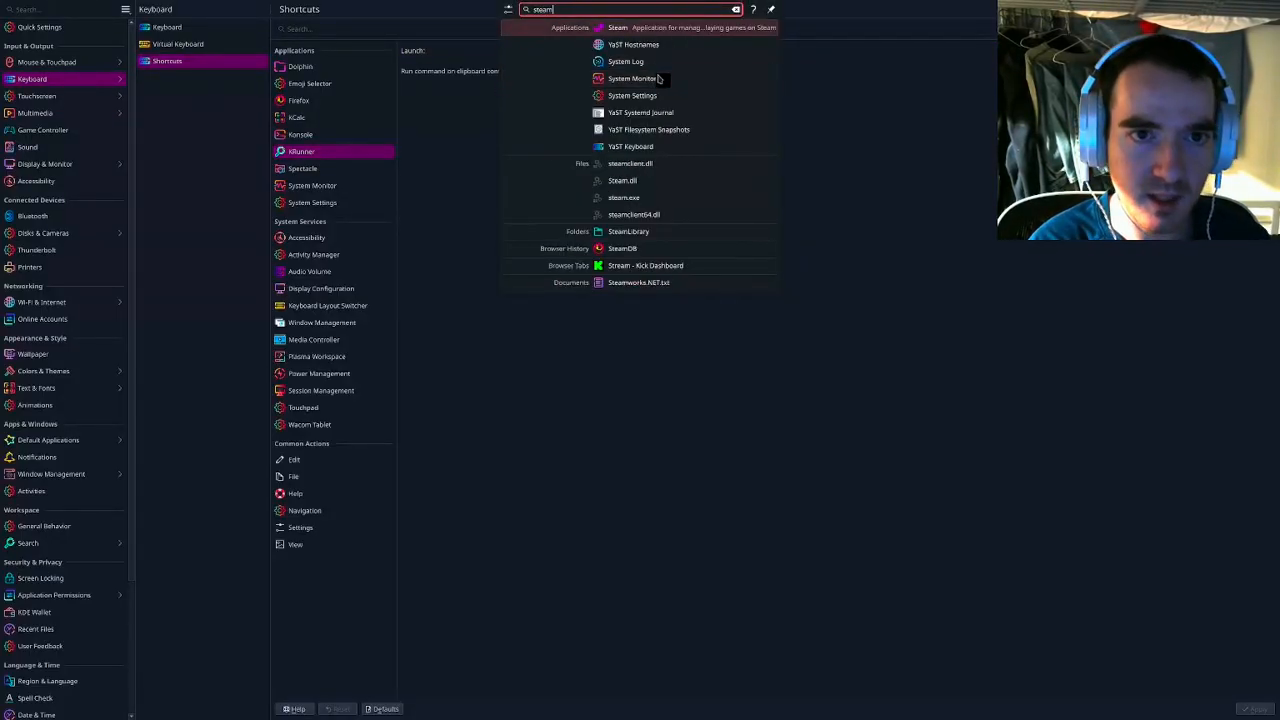
pyautogui.press('Return')
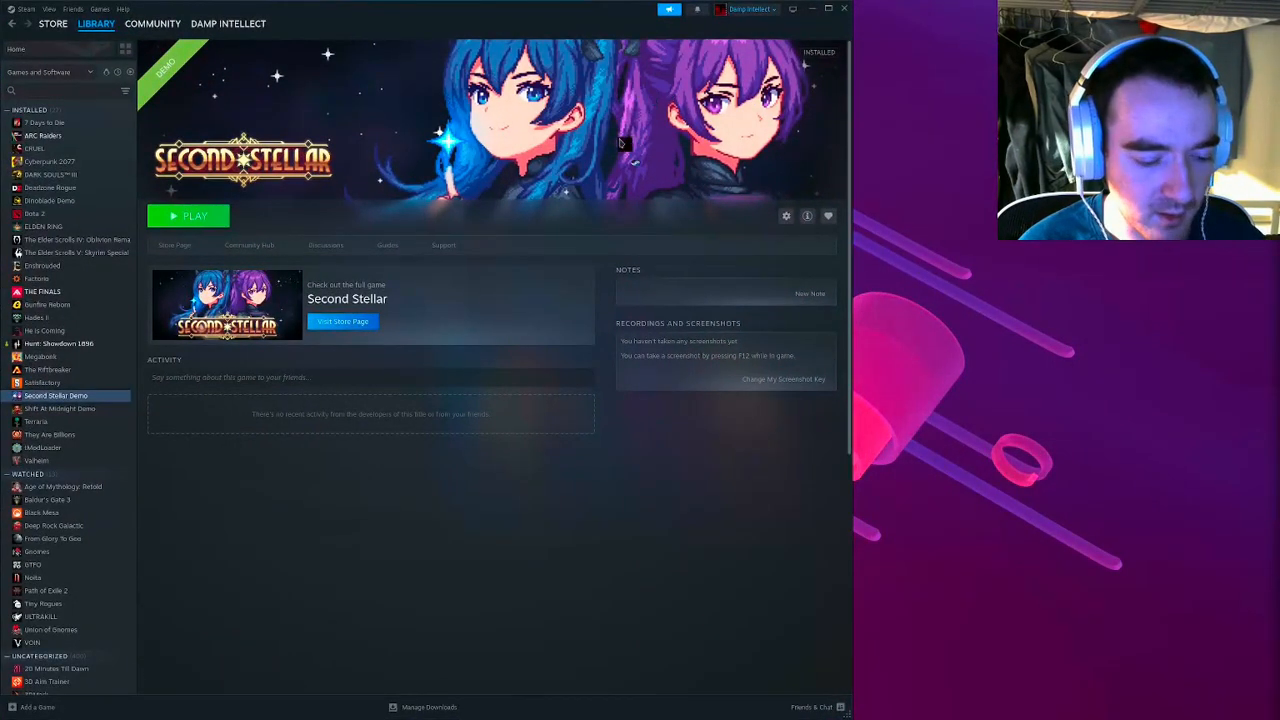
pyautogui.hotkey('alt', 'Tab')
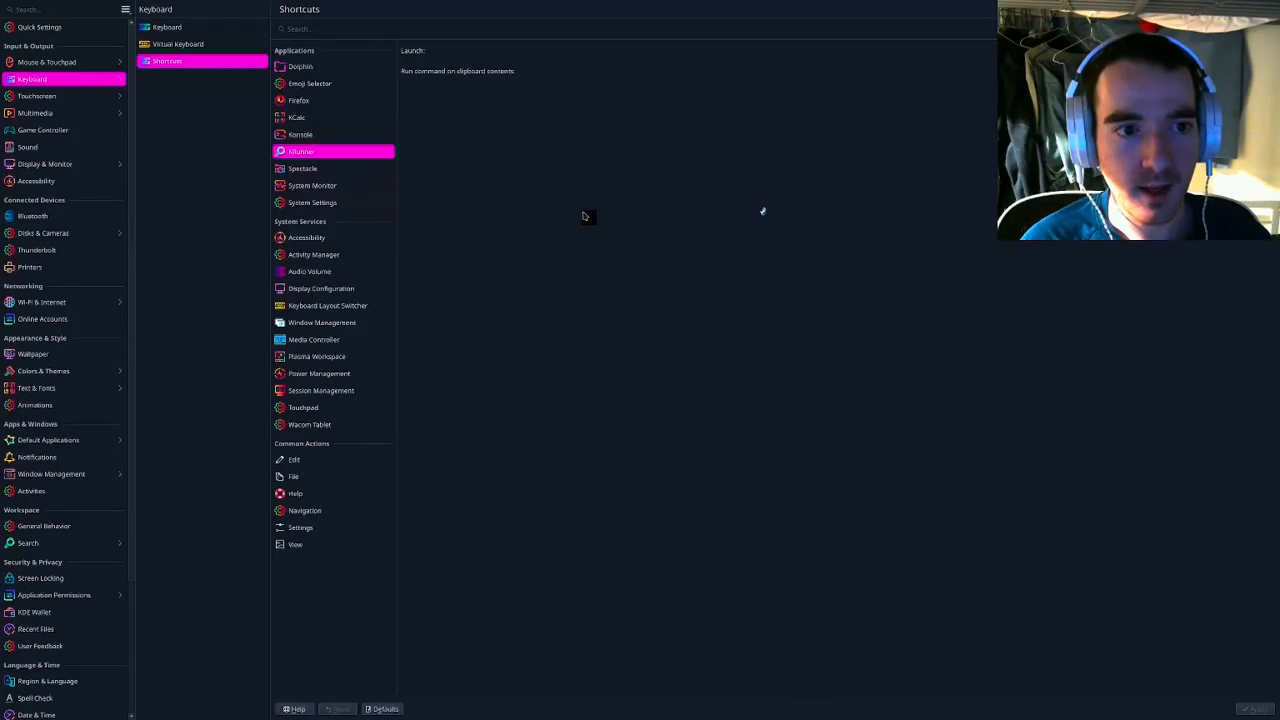
# View Konsole's shortcuts and test its launch shortcut, closing the terminal window again
pyautogui.click(307, 136)
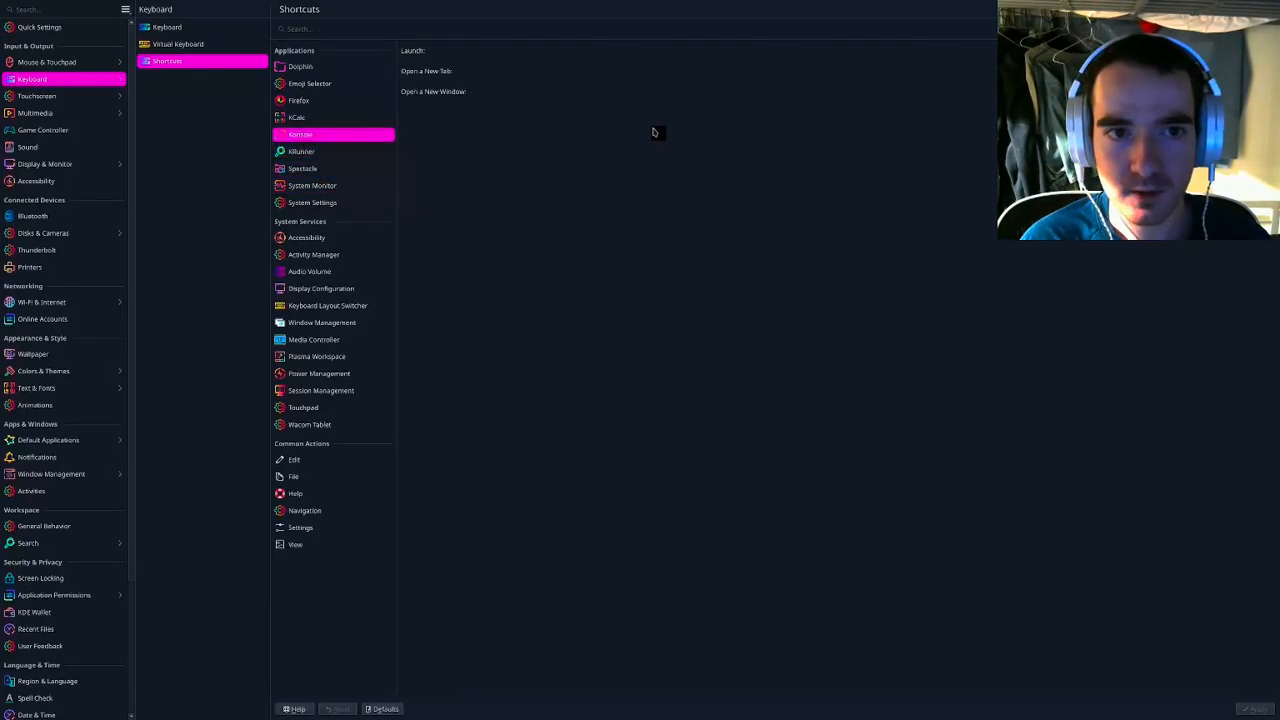
pyautogui.hotkey('ctrl', 'alt', 't')
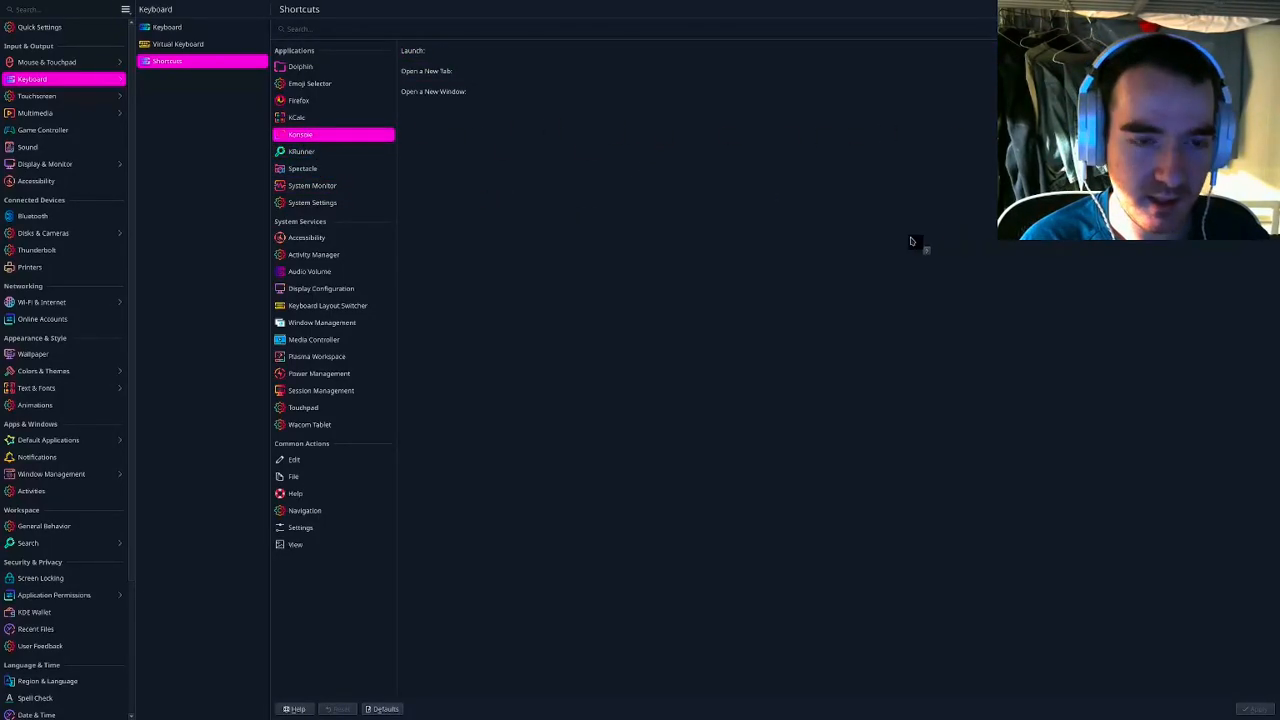
pyautogui.press('super+q')
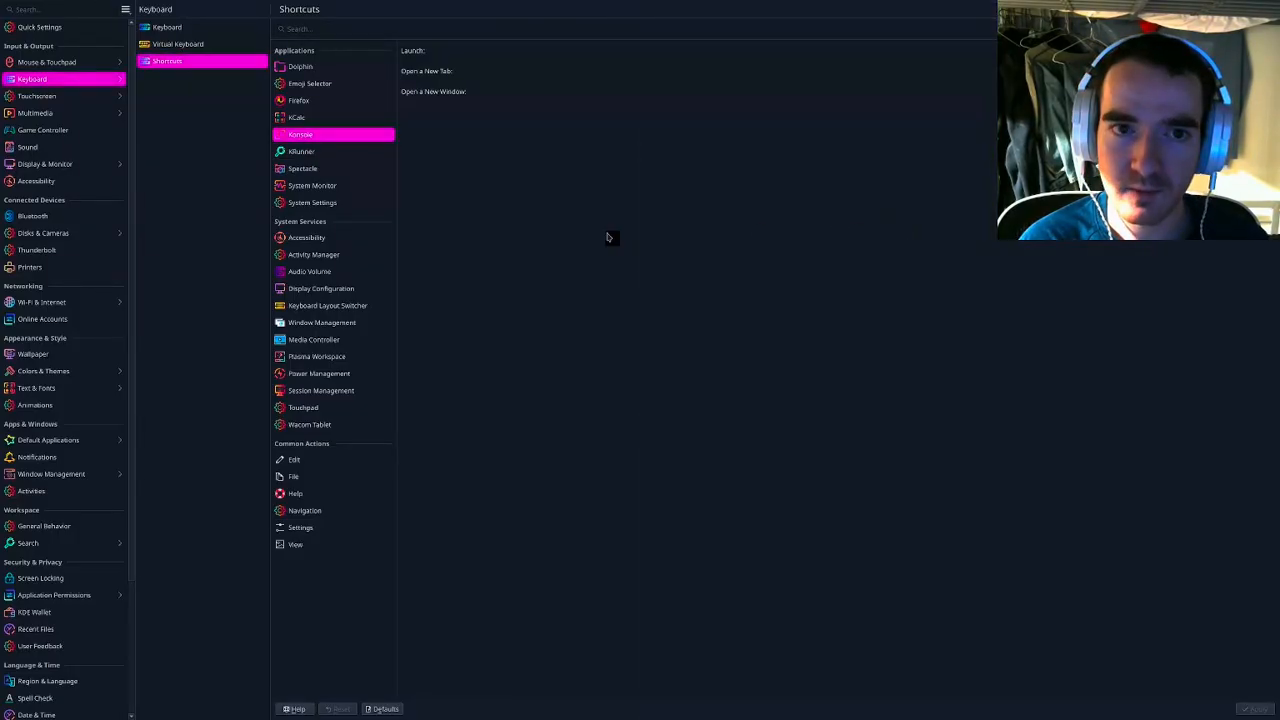
# Review the application shortcuts of KCalc, Firefox, Konsole, KRunner, Spectacle, System Monitor and System Settings
pyautogui.click(337, 117)
pyautogui.click(329, 100)
pyautogui.click(300, 117)
pyautogui.click(305, 134)
pyautogui.click(307, 119)
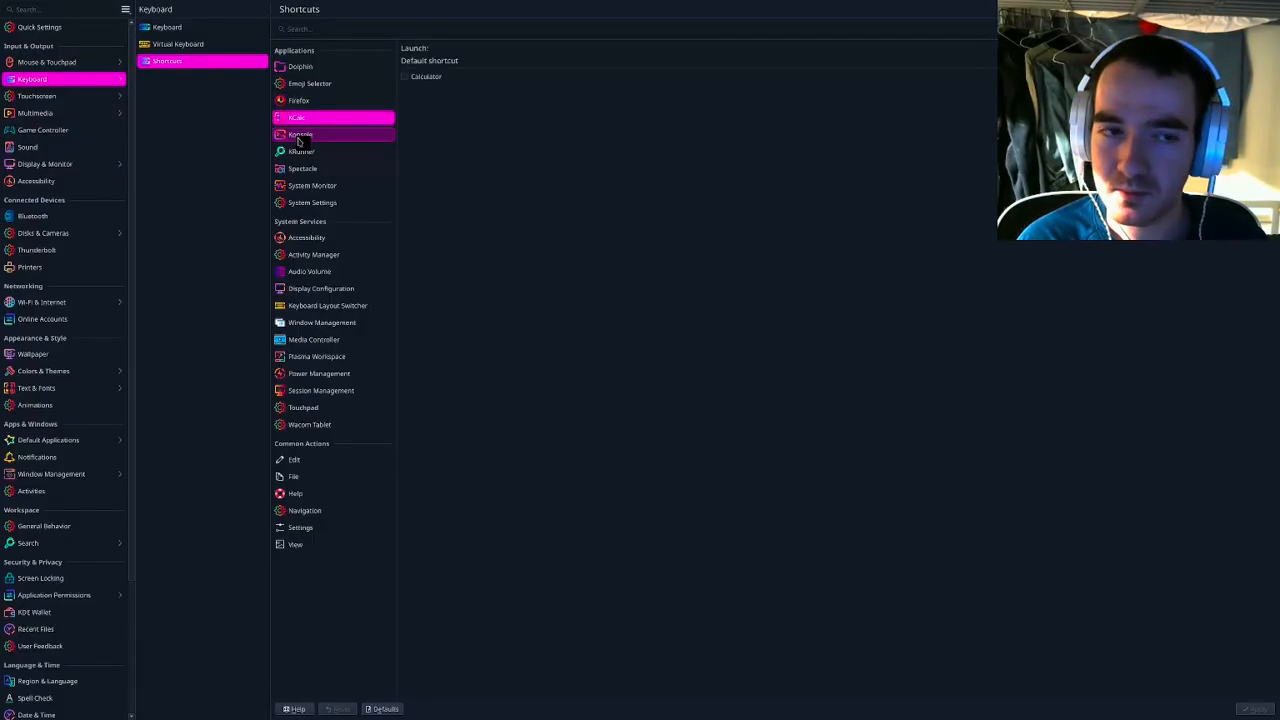
pyautogui.click(302, 136)
pyautogui.click(295, 151)
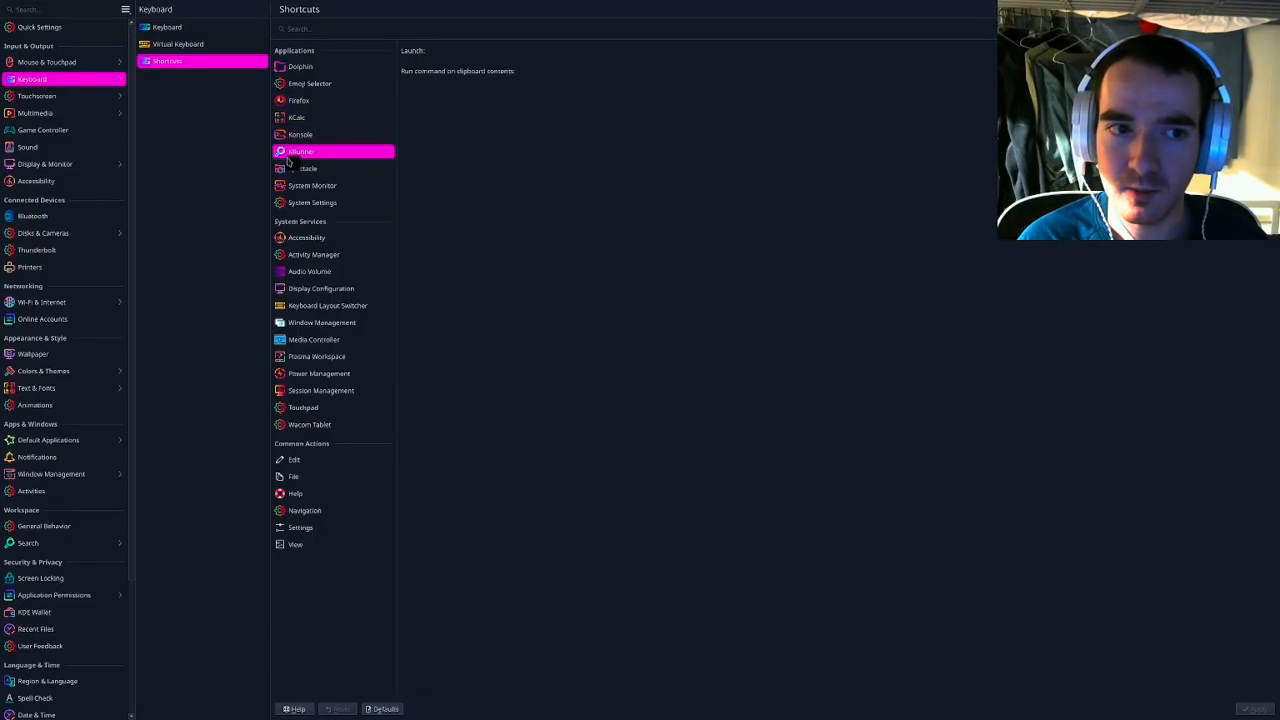
pyautogui.click(292, 168)
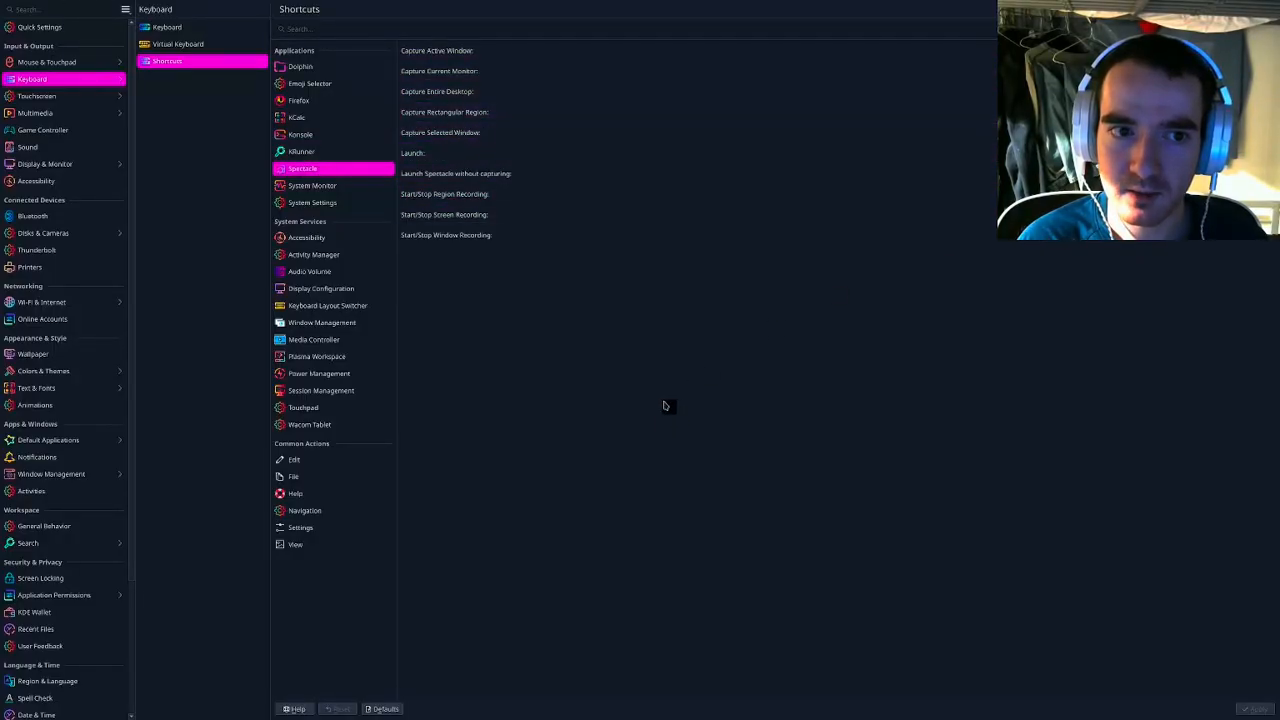
pyautogui.click(345, 186)
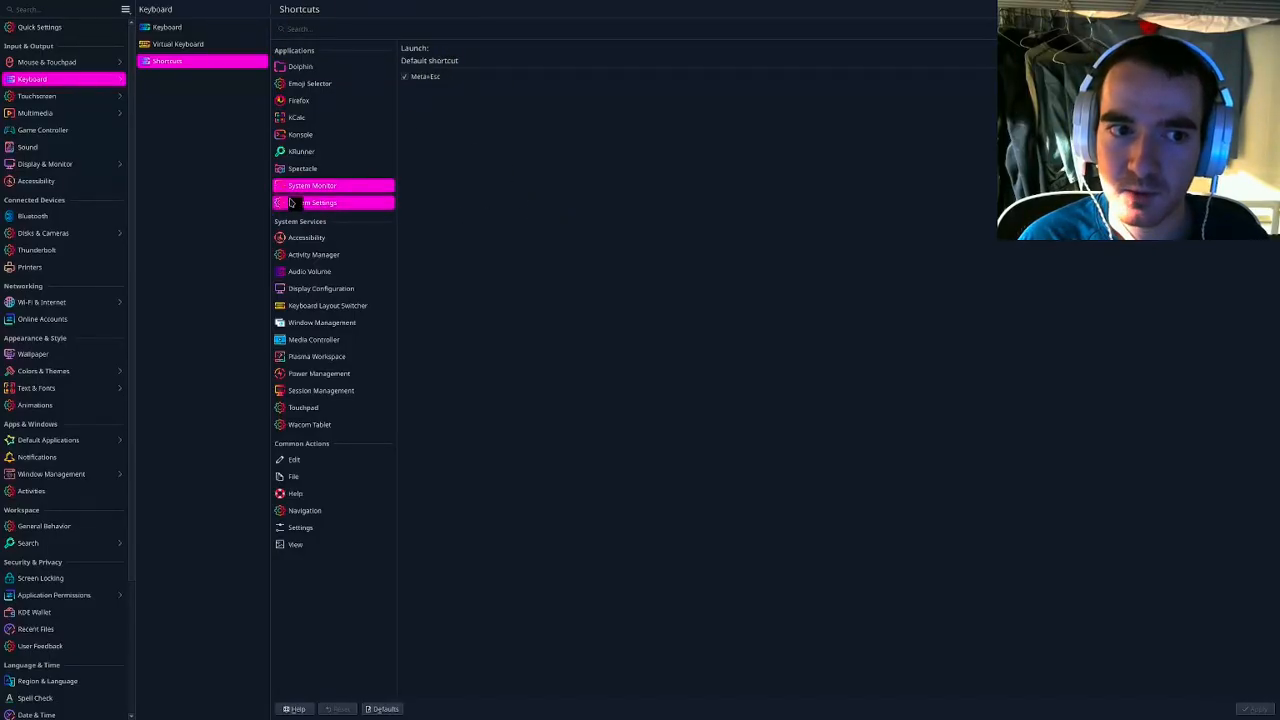
pyautogui.click(330, 202)
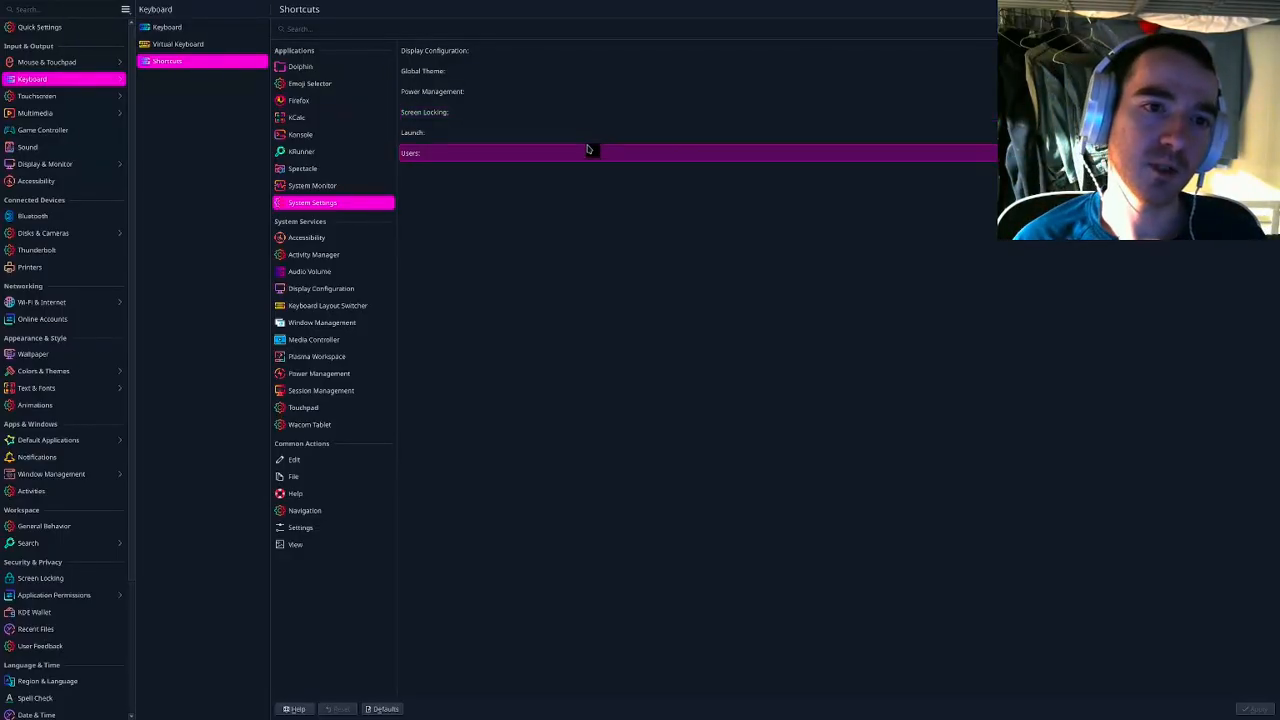
# Review the system service shortcuts for Accessibility, Display Configuration and Keyboard Layout Switcher
pyautogui.click(345, 240)
pyautogui.click(302, 292)
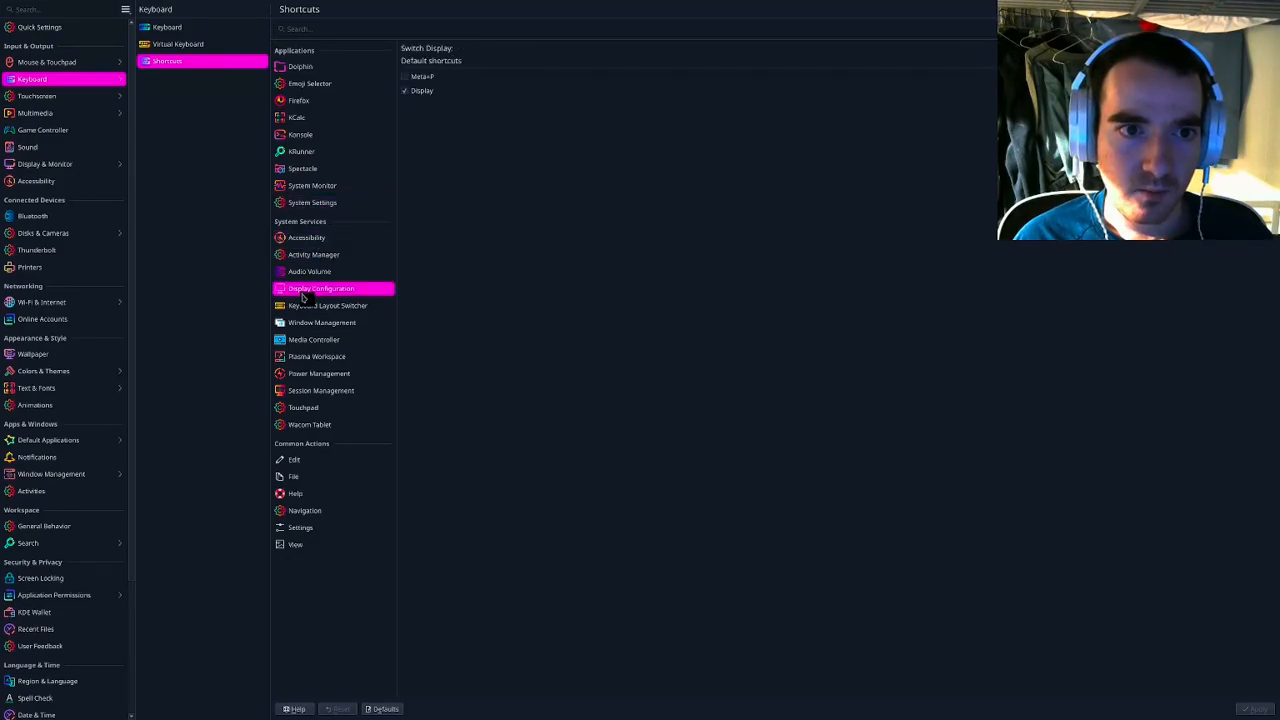
pyautogui.click(303, 307)
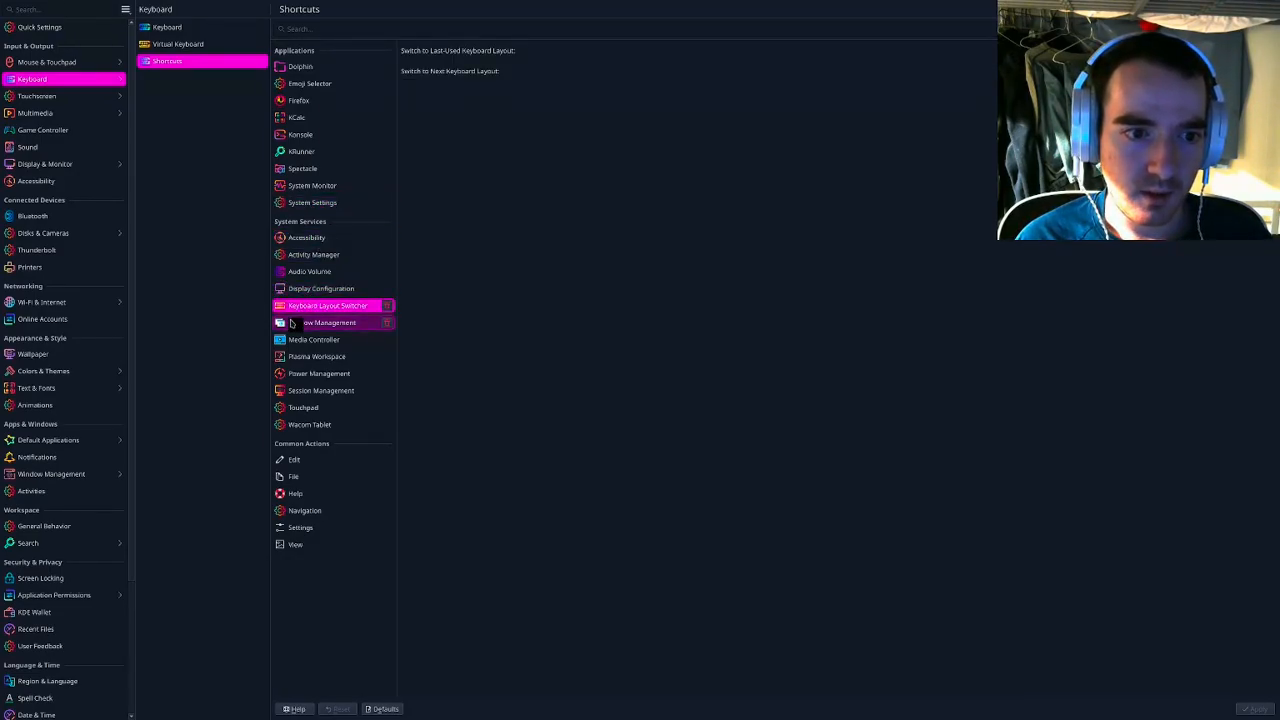
# Examine the Window Management shortcuts, including the Krohnkite ones, and test opening and closing a Firefox window by shortcut
pyautogui.click(290, 324)
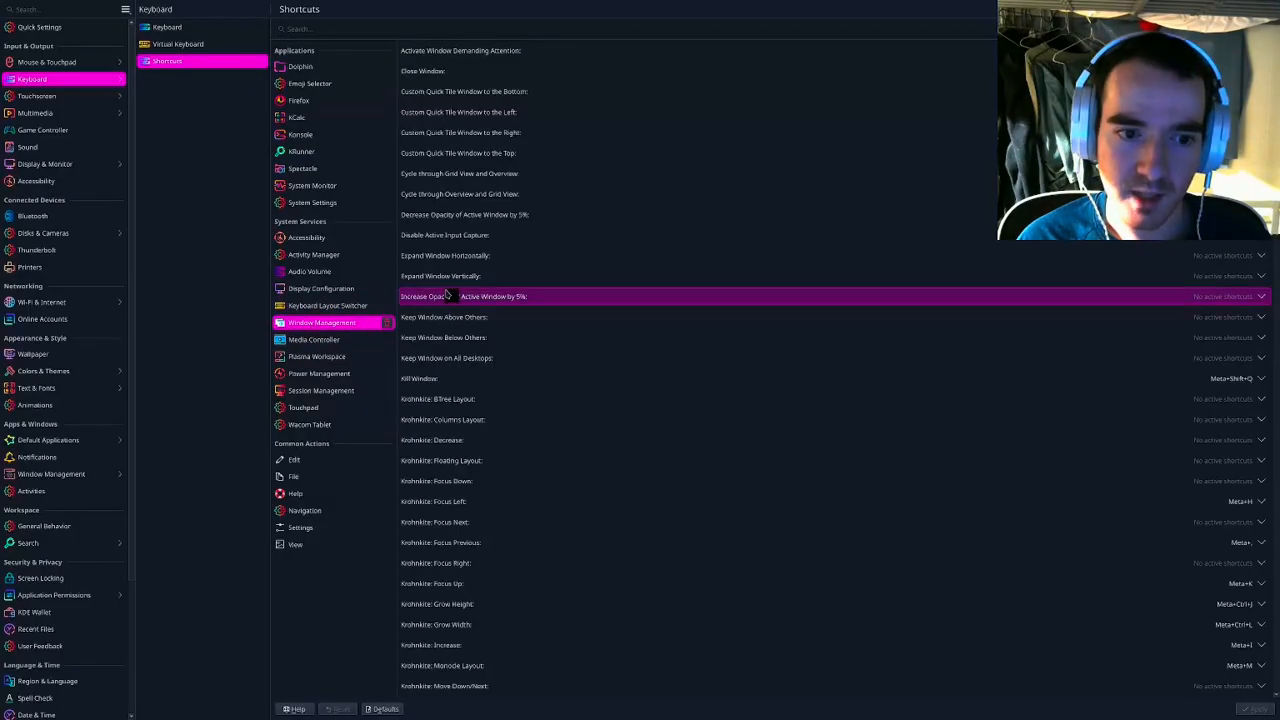
pyautogui.scroll(-8, 525, 308)
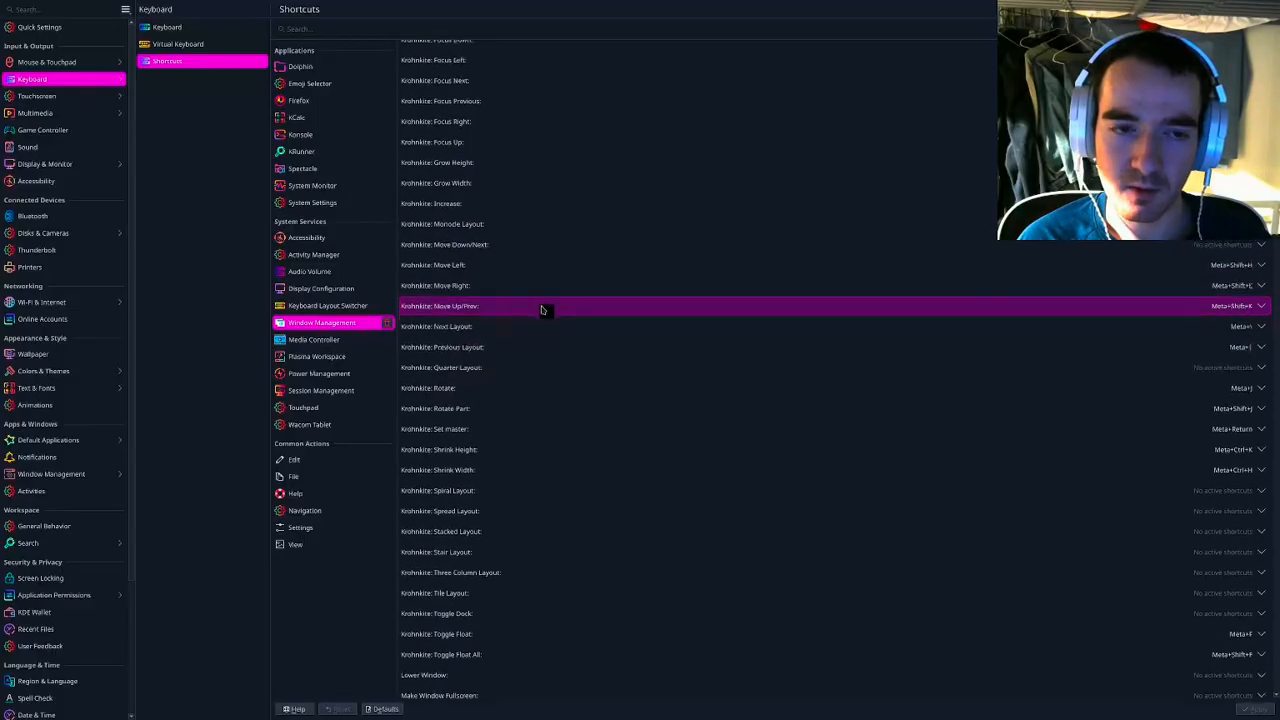
pyautogui.scroll(-1, 528, 320)
pyautogui.scroll(8, 463, 468)
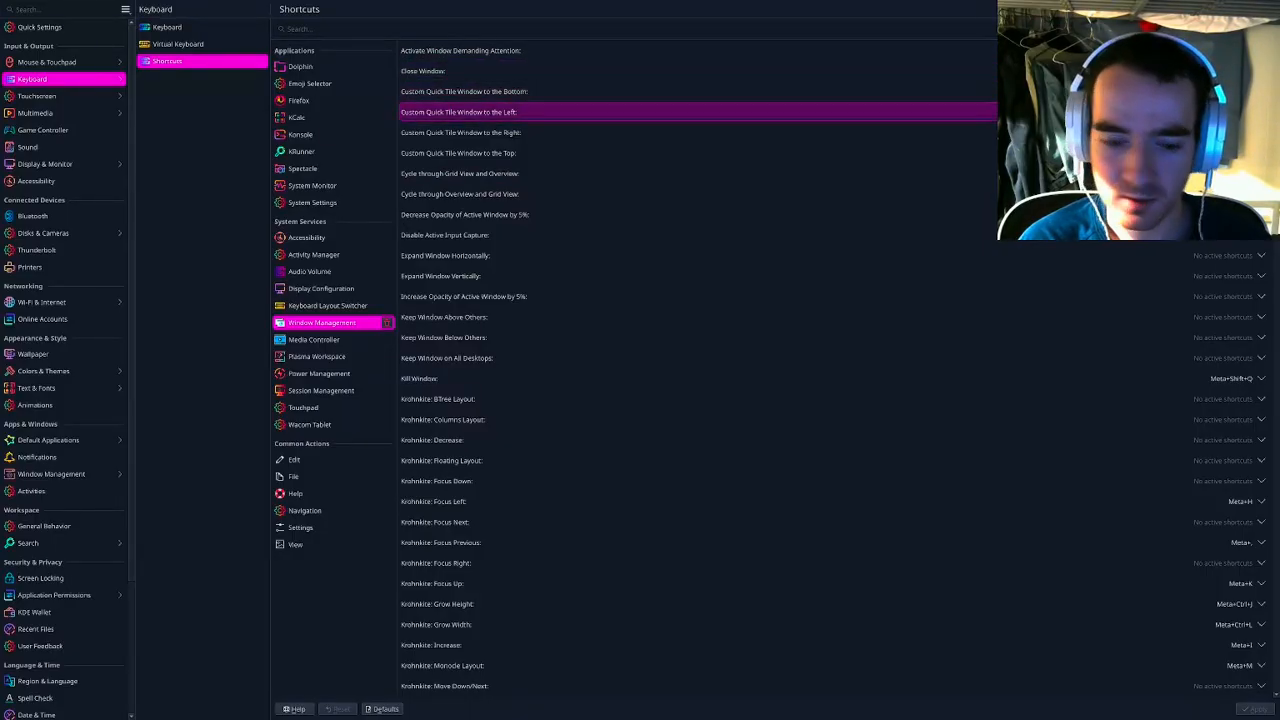
pyautogui.press('super+b')
pyautogui.press('super+q')
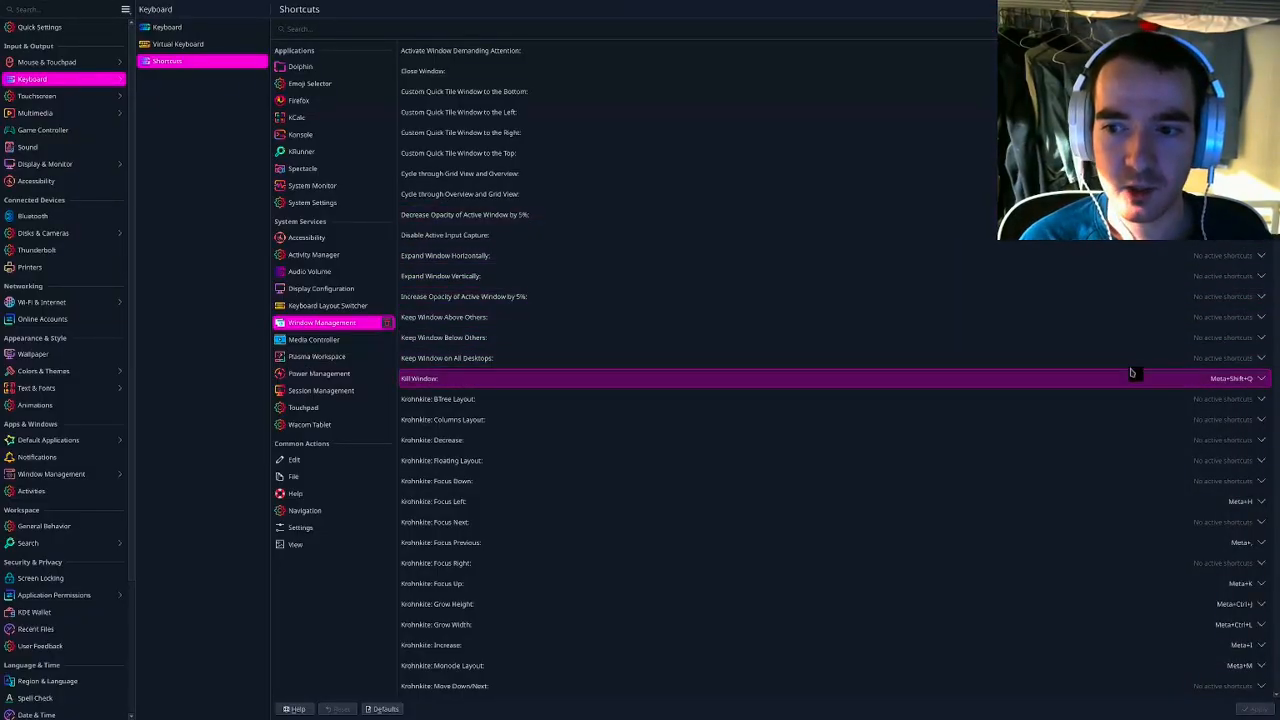
# Try the Kill Window shortcut, cancel the window selection, and review the Krohnkite focus, layout, move and rotate shortcuts
pyautogui.press('super+shift+q')
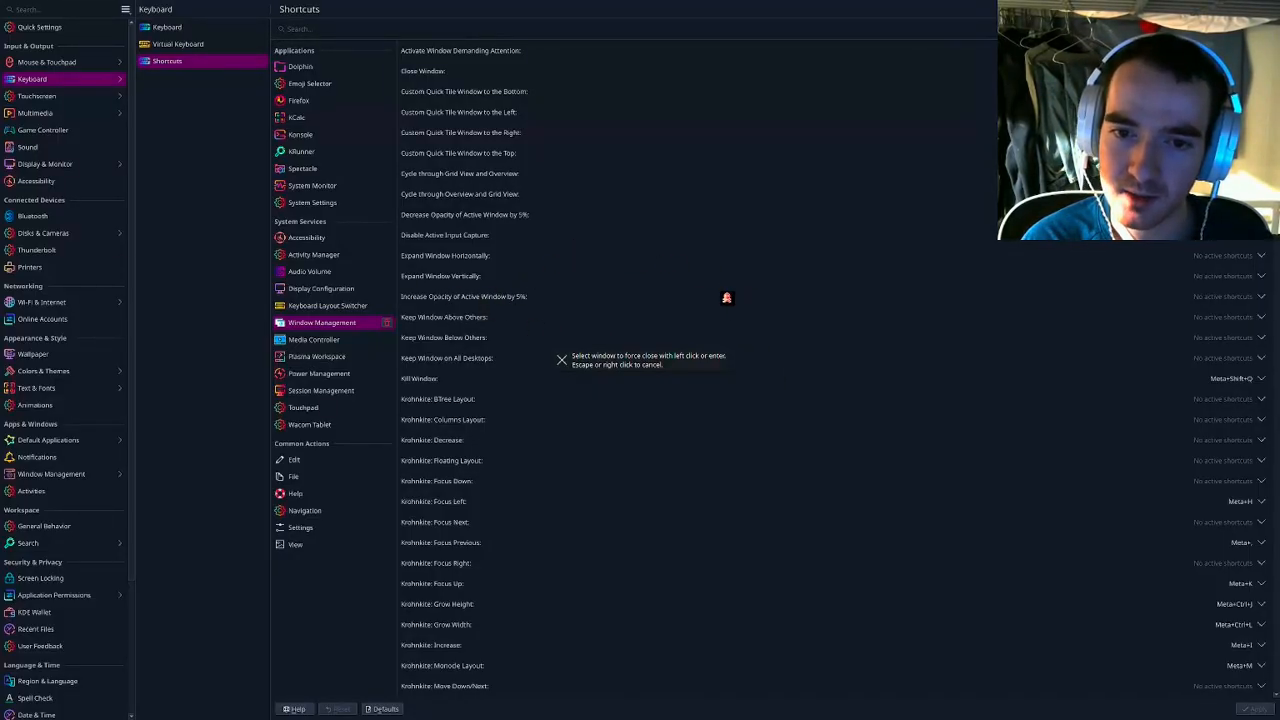
pyautogui.press('Escape')
pyautogui.scroll(-5, 1057, 274)
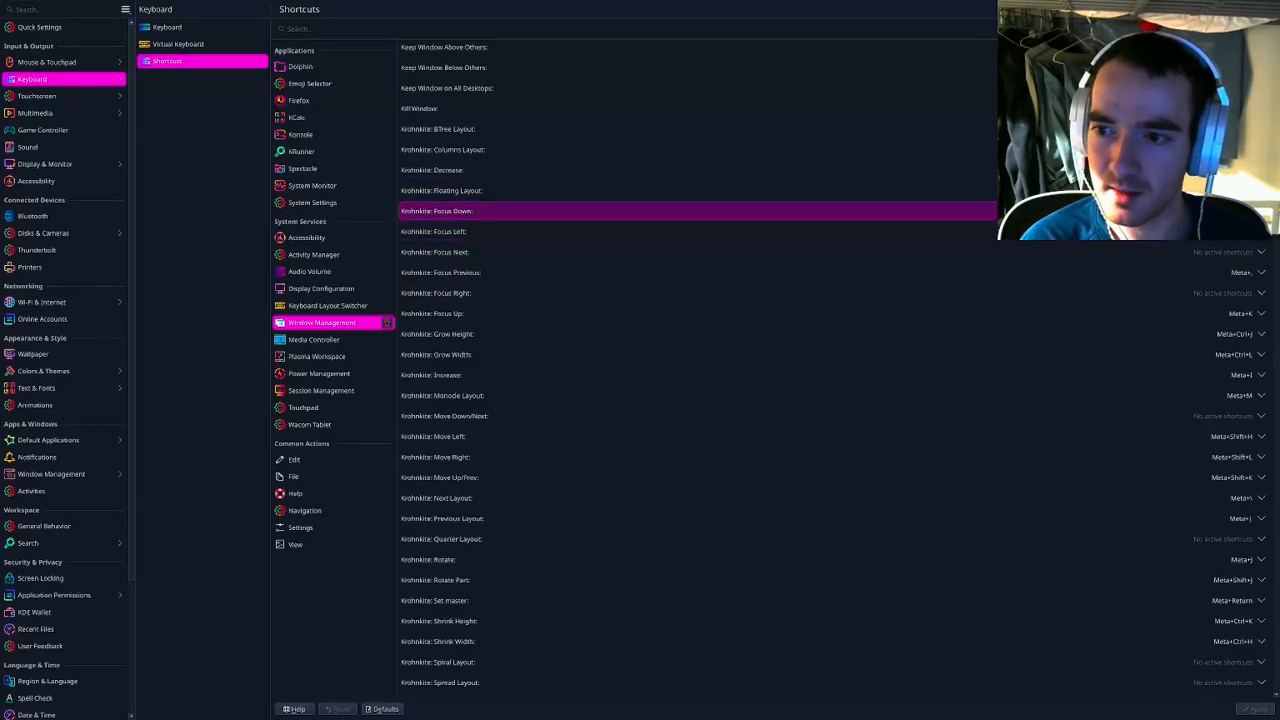
pyautogui.scroll(-1, 1174, 300)
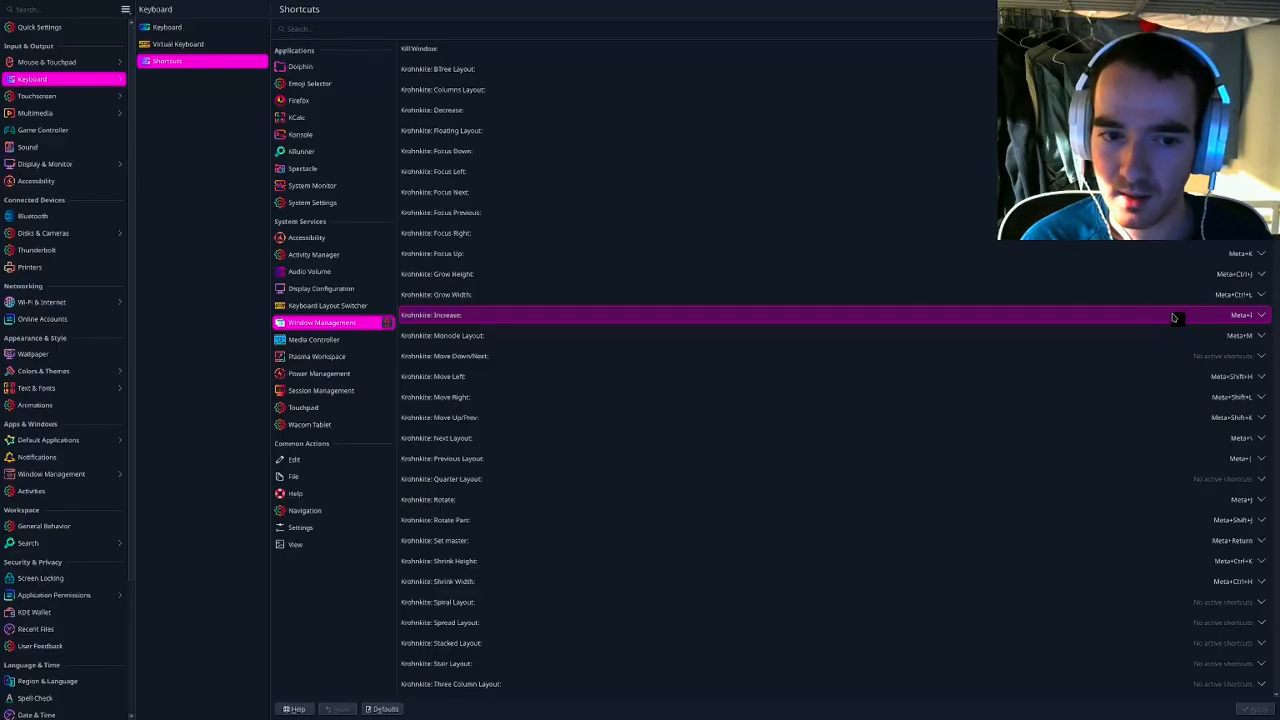
pyautogui.scroll(-2, 1090, 325)
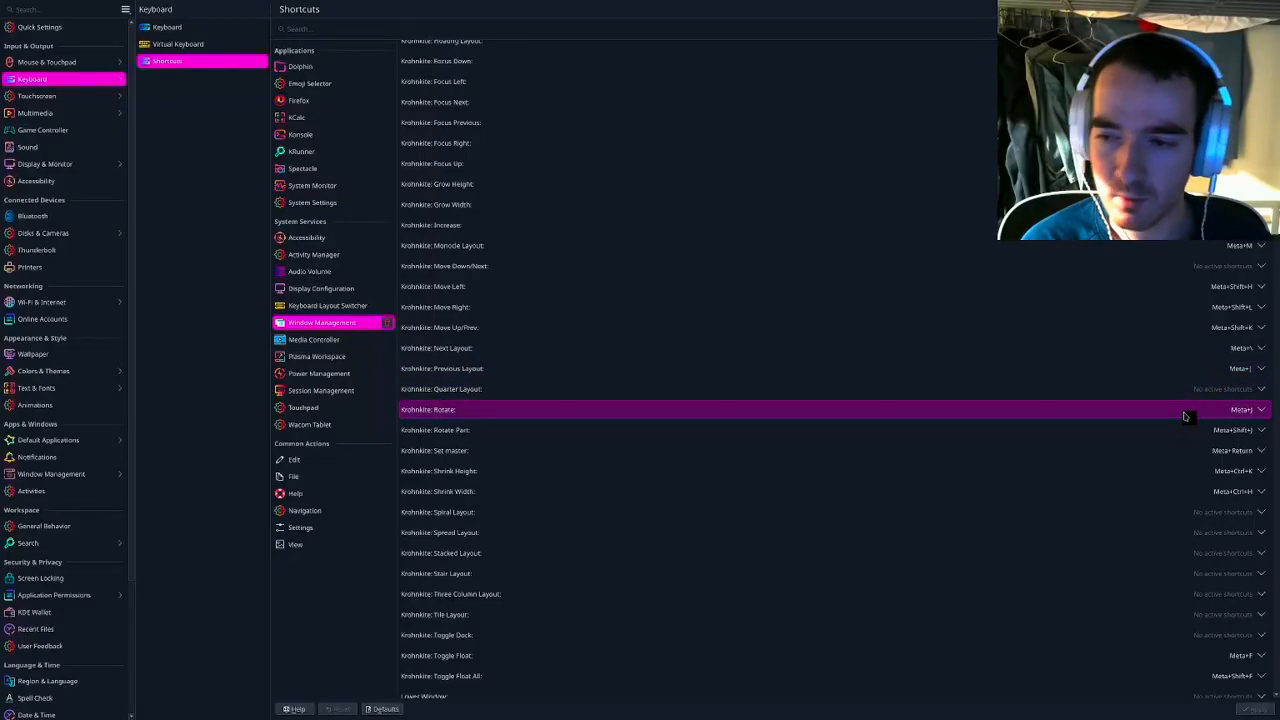
# Open a Firefox window and test the Krohnkite Rotate shortcut in both directions, followed by Monocle Layout
pyautogui.press('super+b')
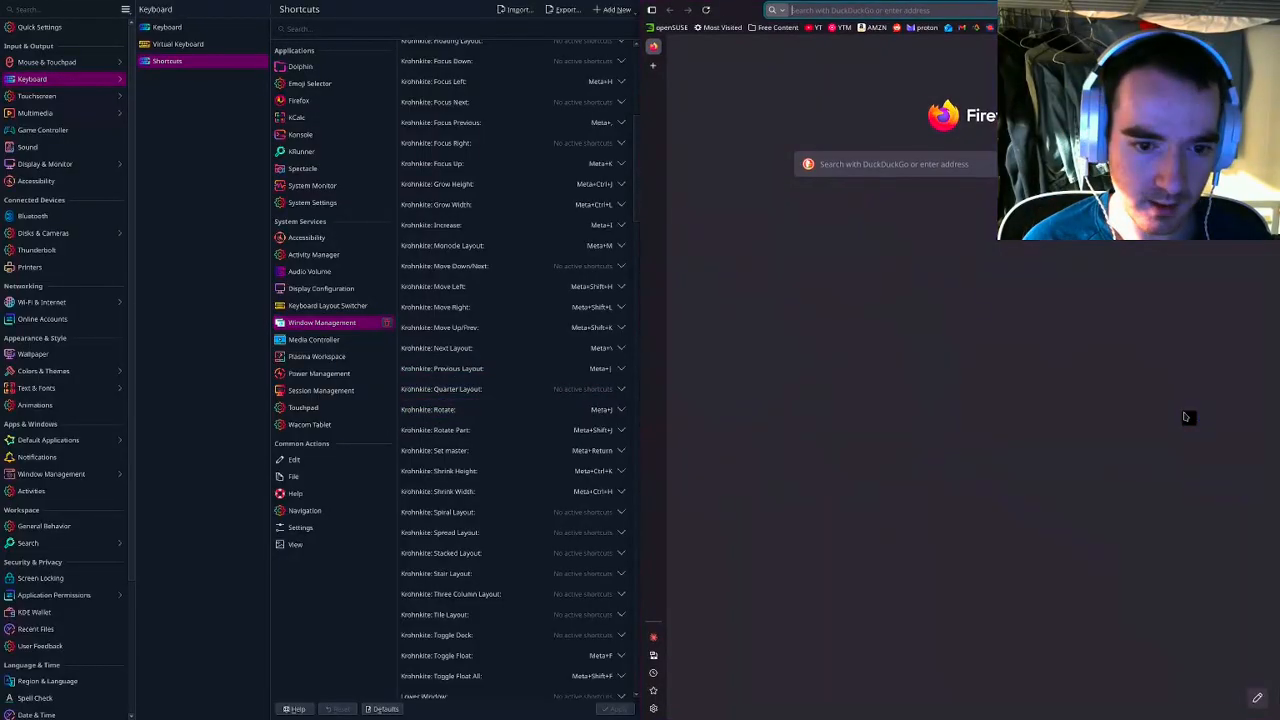
pyautogui.press('super+j')
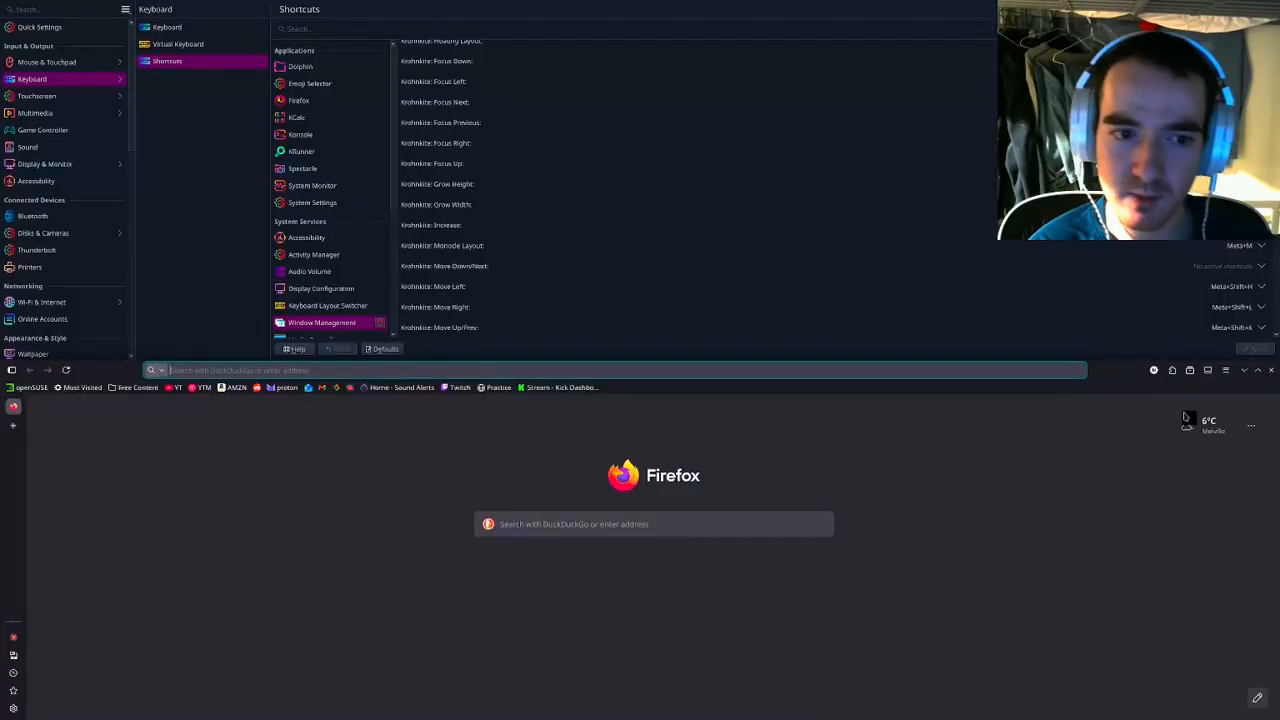
pyautogui.press('super+j')
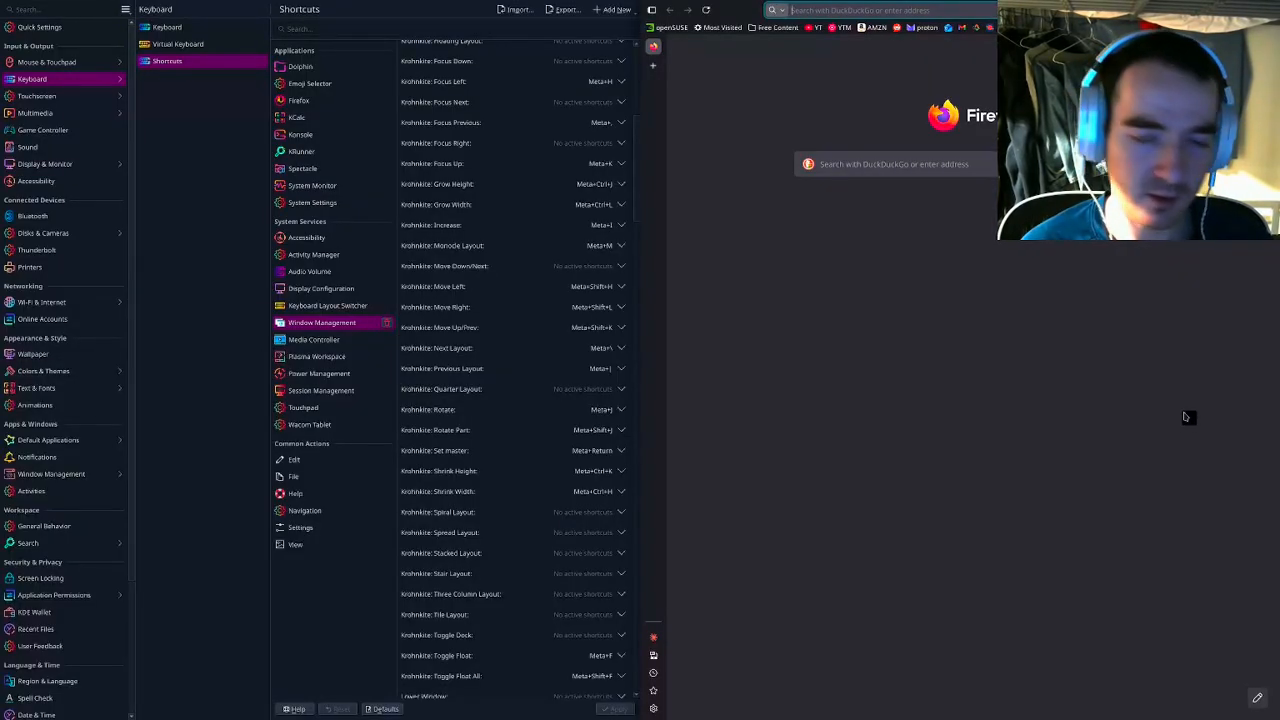
pyautogui.press('super+m')
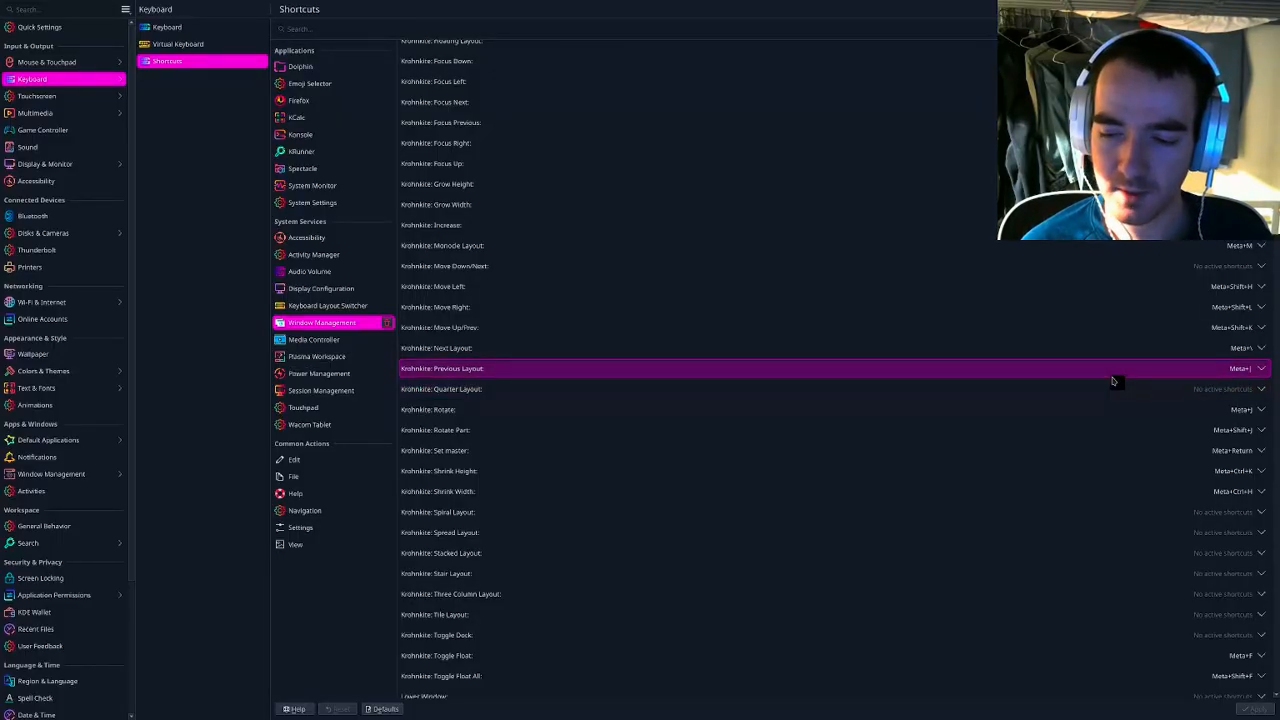
# Review the Krohnkite Toggle Float and Toggle Float All shortcuts and open three Konsole windows for testing them
pyautogui.scroll(-2, 1090, 340)
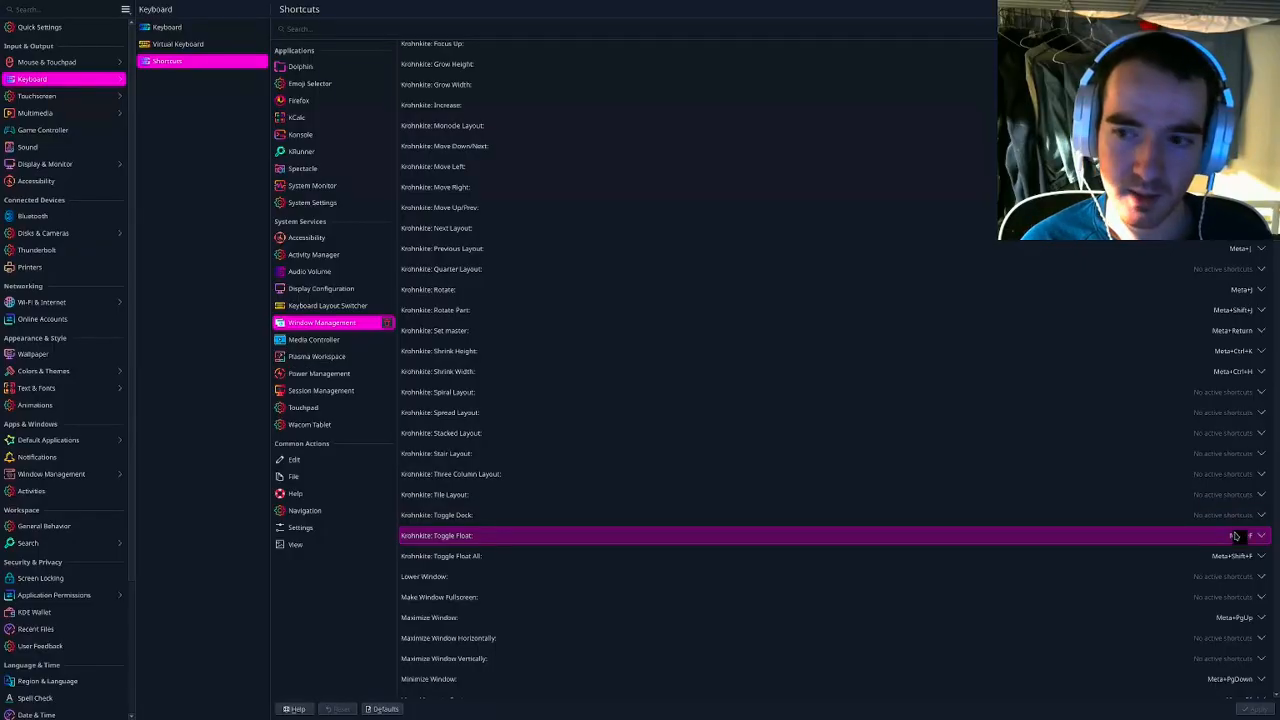
pyautogui.scroll(-1, 1236, 536)
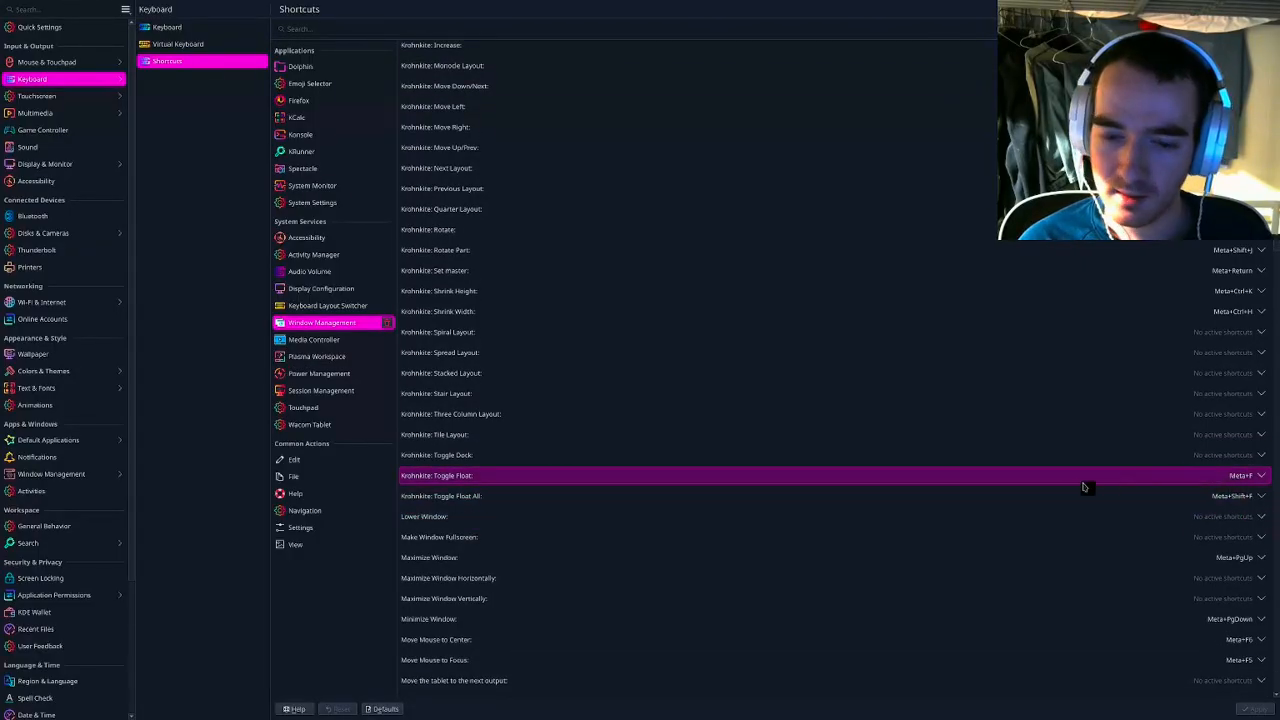
pyautogui.hotkey('ctrl', 'alt', 't')
pyautogui.hotkey('ctrl', 'alt', 't')
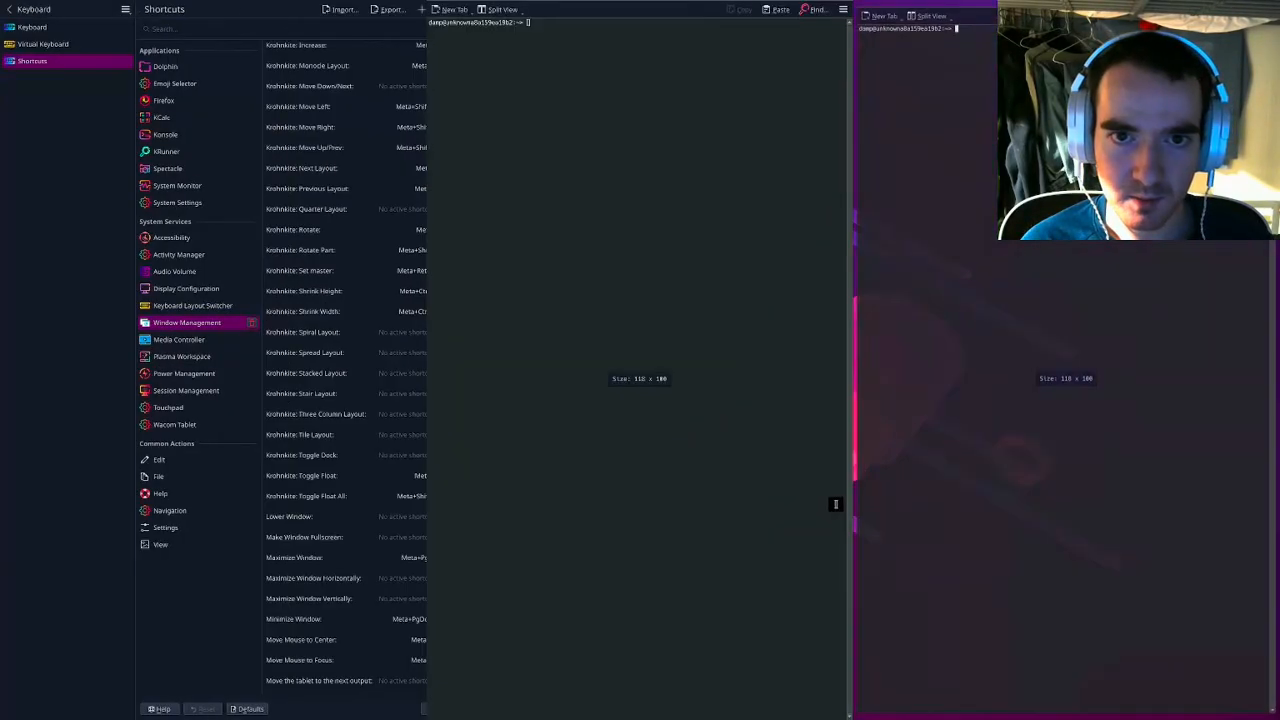
pyautogui.hotkey('ctrl', 'alt', 't')
# Float one Konsole window with Toggle Float, move it over the other windows and return it to the tiling
pyautogui.press('super+f')
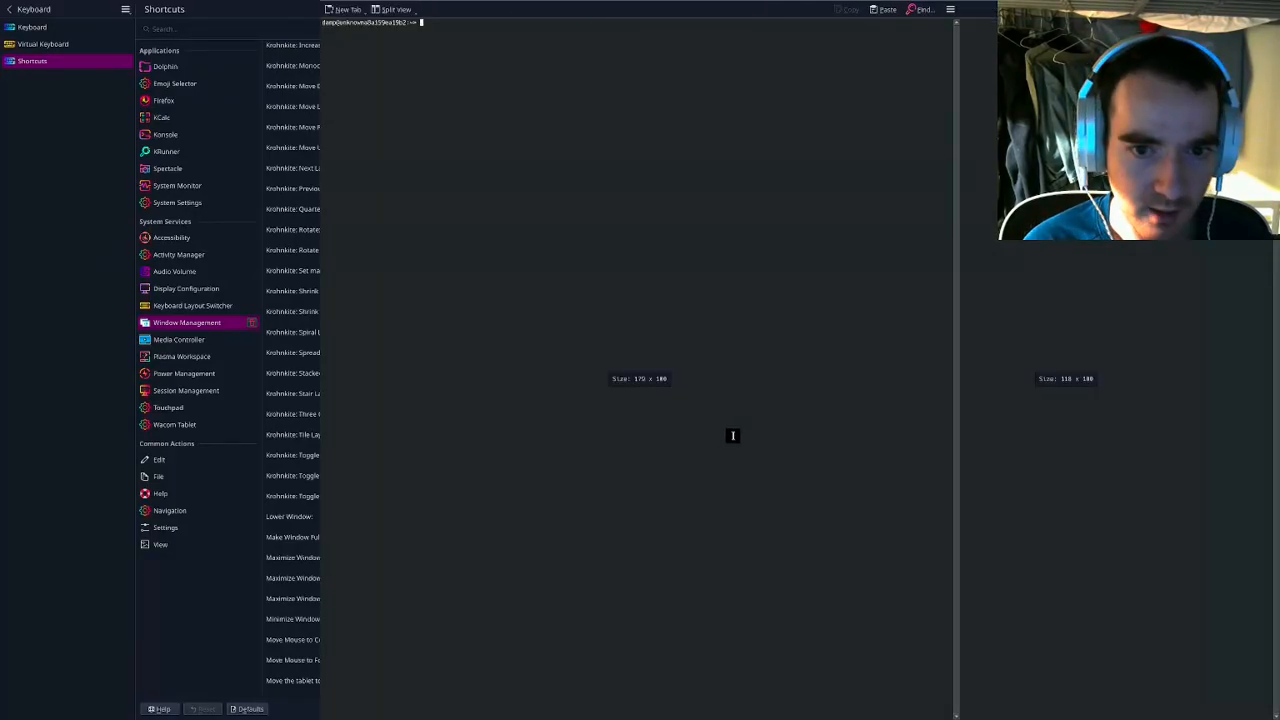
pyautogui.moveTo(633, 377); pyautogui.dragTo(726, 343)
pyautogui.press('super+f')
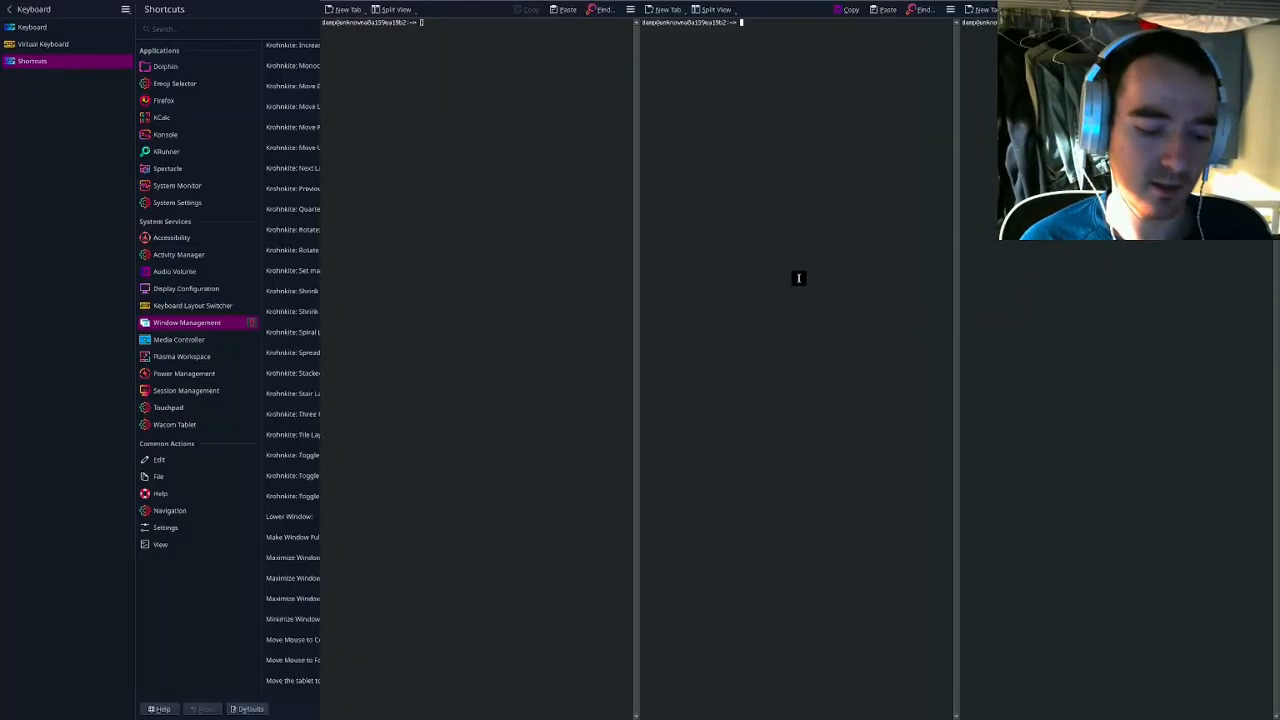
# Float all windows with Toggle Float All, move two Konsole windows and the settings window around, and tile everything again
pyautogui.press('super+shift+f')
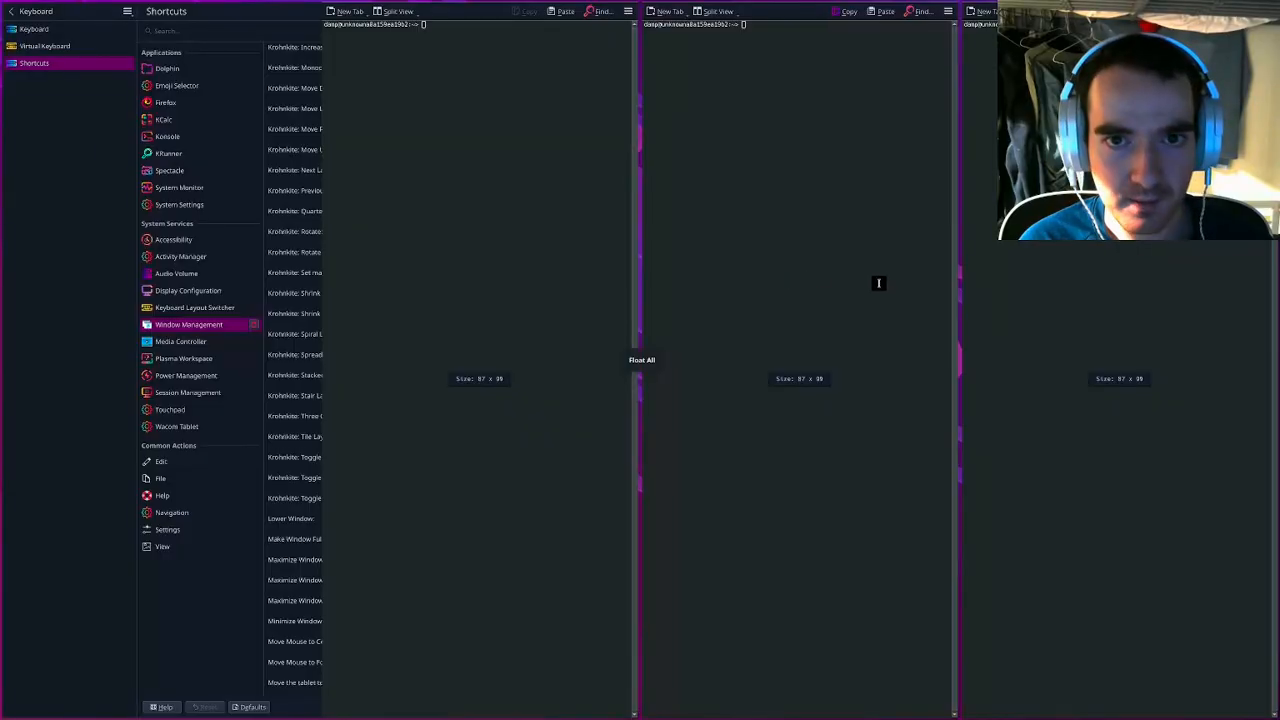
pyautogui.moveTo(838, 289); pyautogui.dragTo(436, 343)
pyautogui.moveTo(1005, 328); pyautogui.dragTo(699, 382)
pyautogui.moveTo(128, 321); pyautogui.dragTo(180, 309)
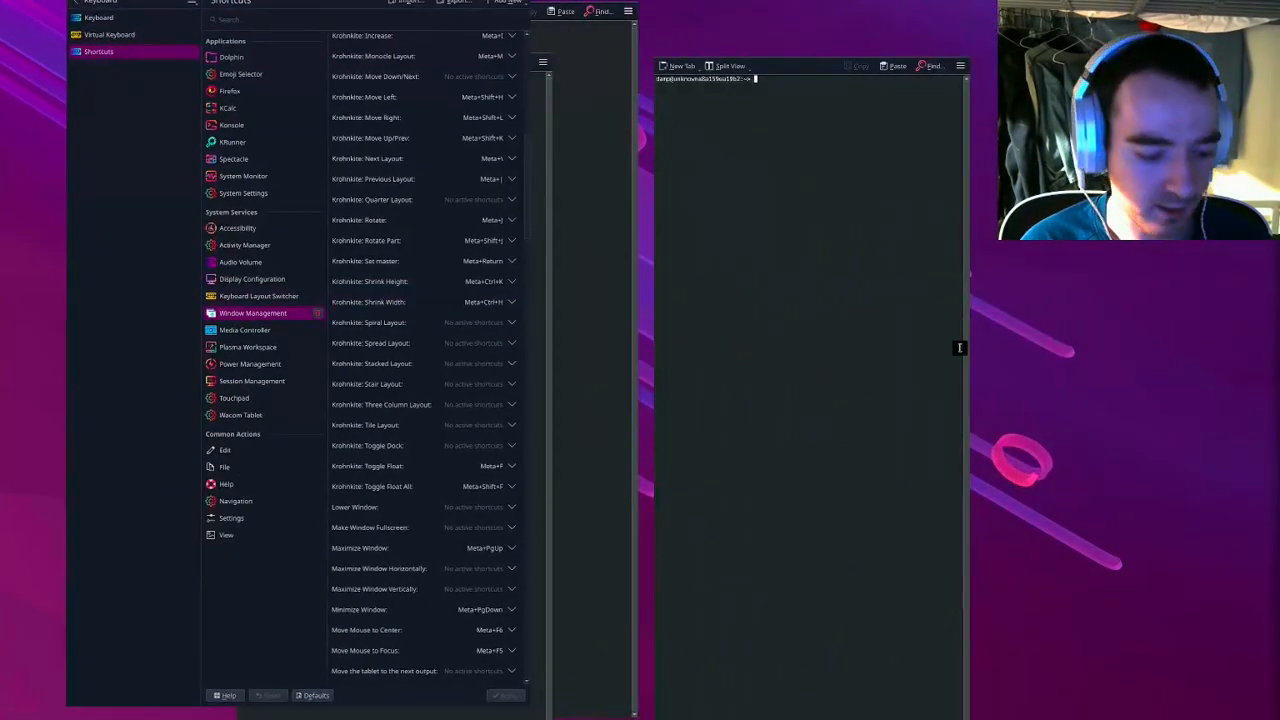
pyautogui.press('super+shift+f')
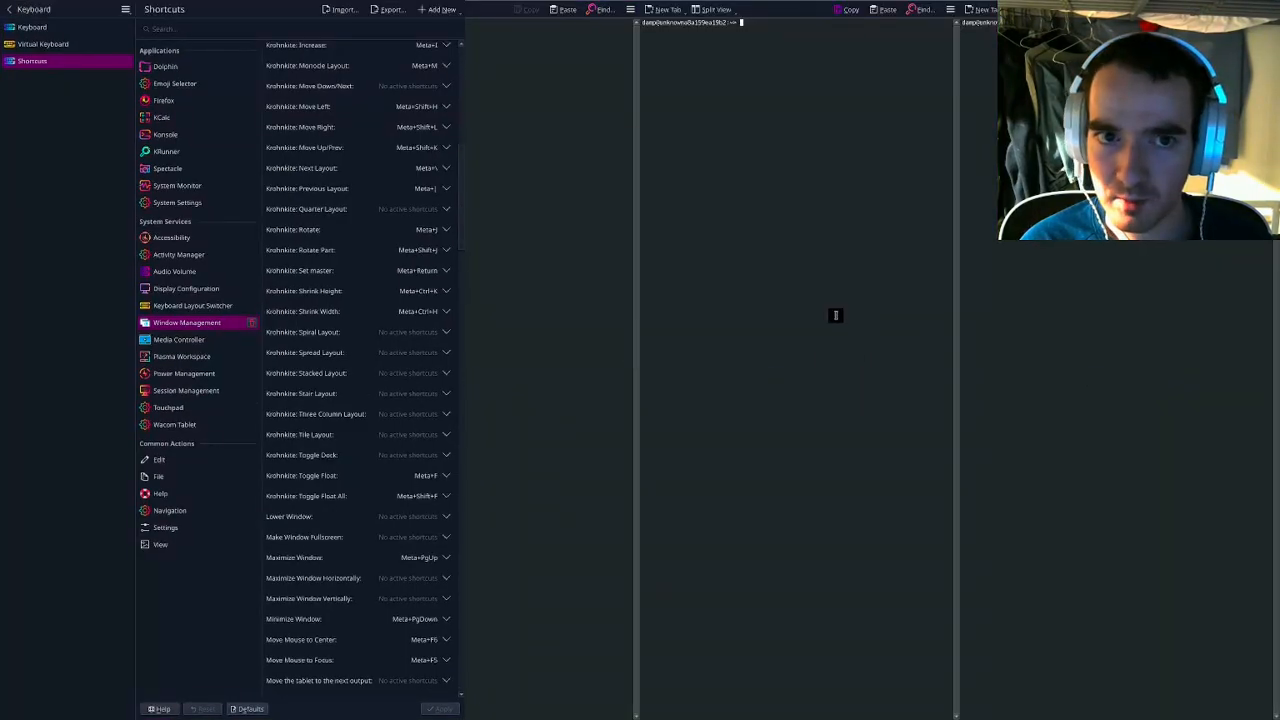
# Close the three Konsole windows
pyautogui.hotkey('alt', 'F4')
pyautogui.hotkey('alt', 'F4')
pyautogui.hotkey('alt', 'F4')
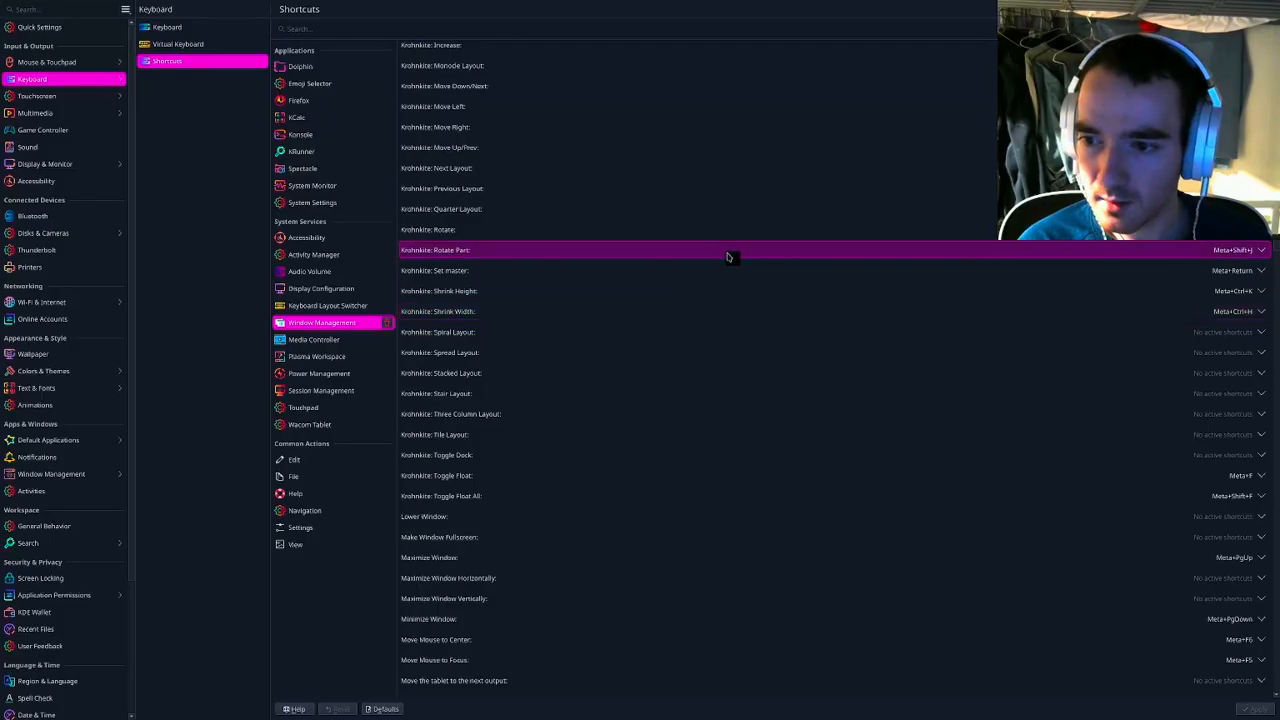
# Review the maximize, minimize and move window shortcuts and test Peek at Desktop, bringing the window back
pyautogui.scroll(-2, 850, 285)
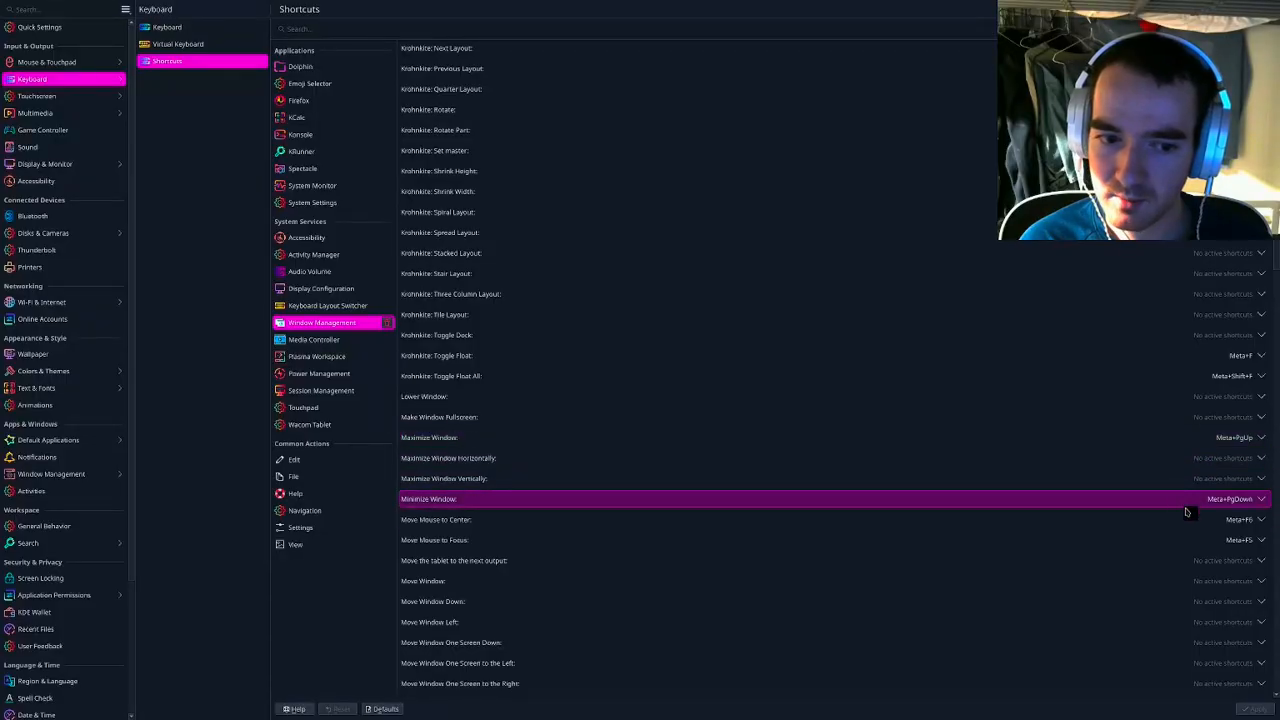
pyautogui.scroll(-1, 1203, 502)
pyautogui.scroll(-2, 1160, 470)
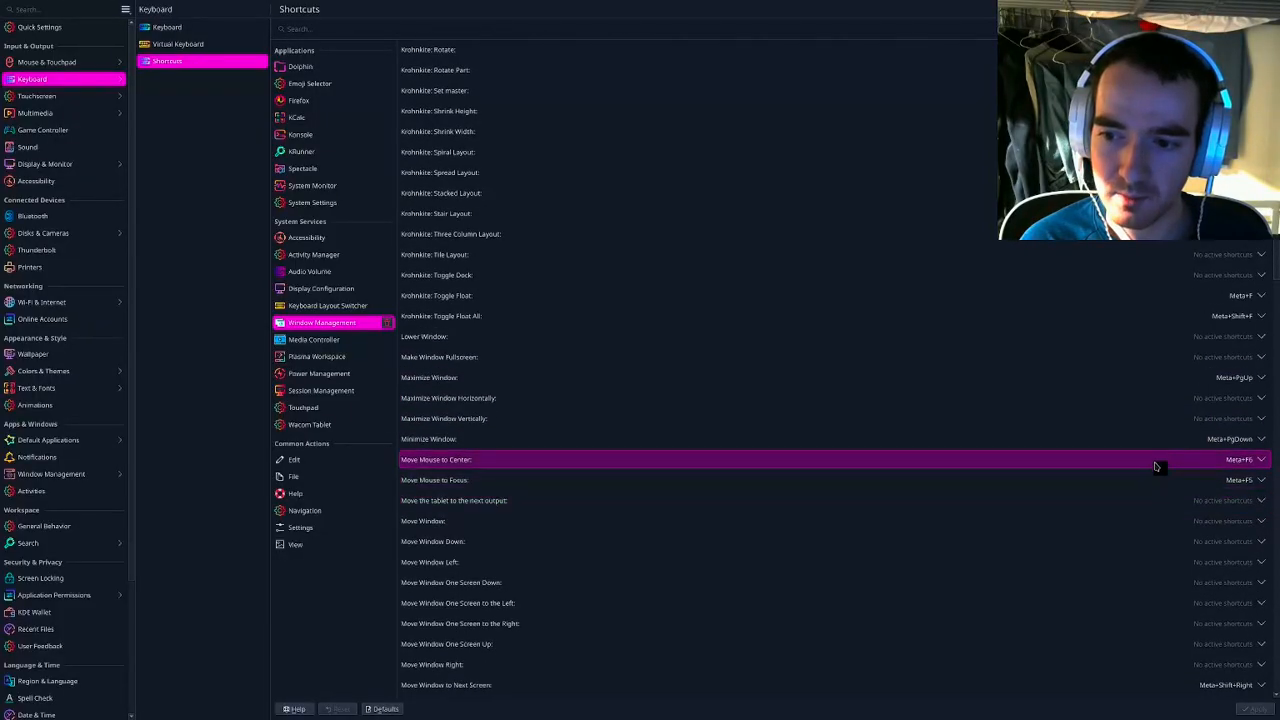
pyautogui.scroll(-5, 1165, 440)
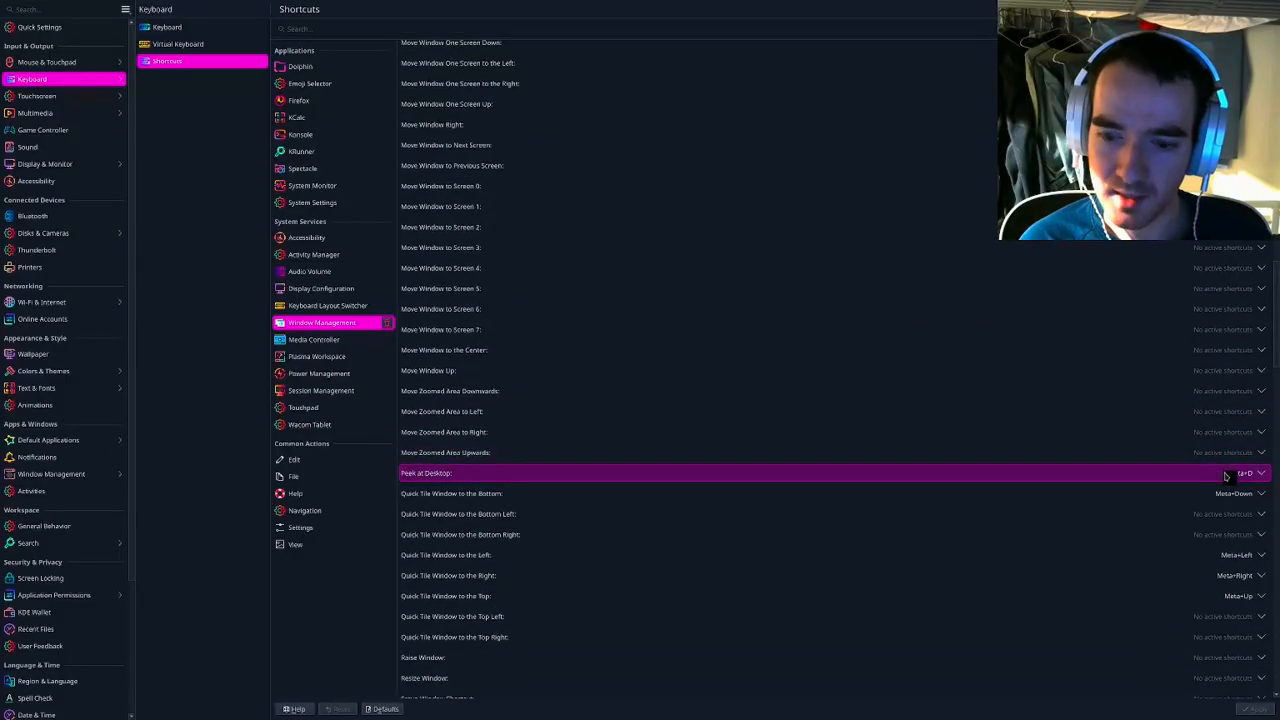
pyautogui.press('super+d')
pyautogui.press('super+d')
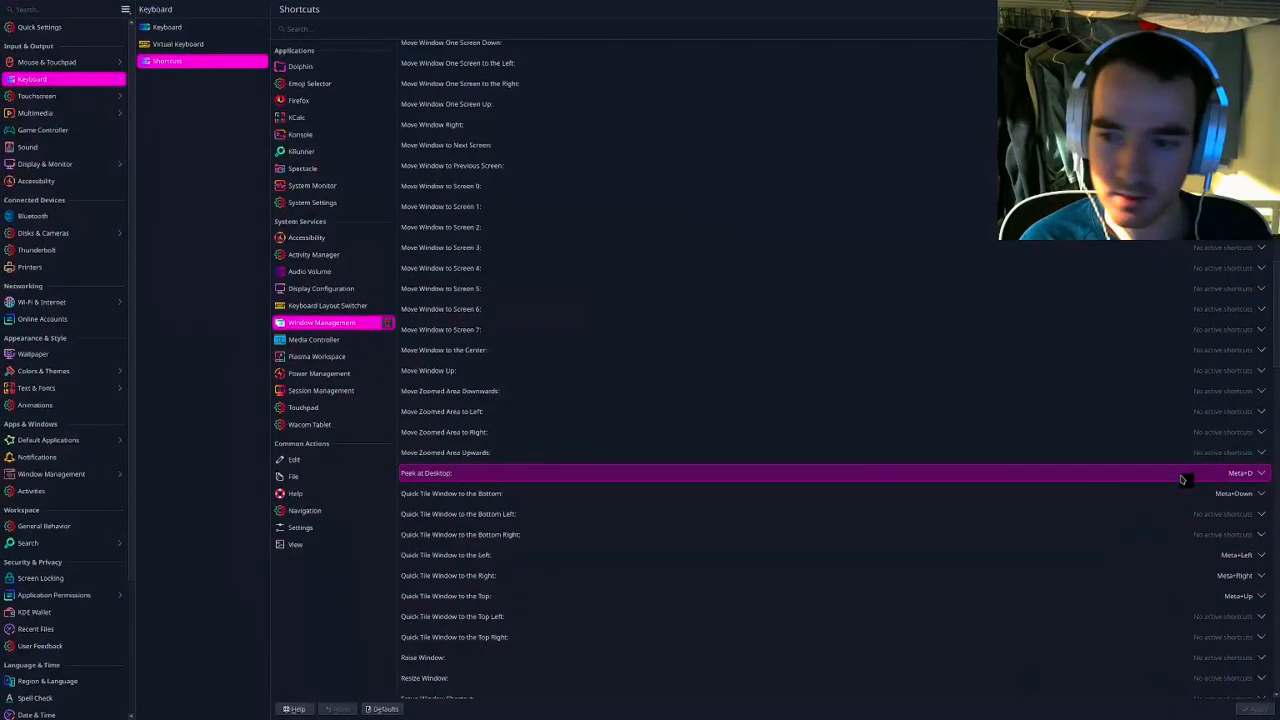
# Review the Quick Tile shortcuts and use Grid View to move the settings window to desktop 4 and back to desktop 1
pyautogui.scroll(-3, 1145, 495)
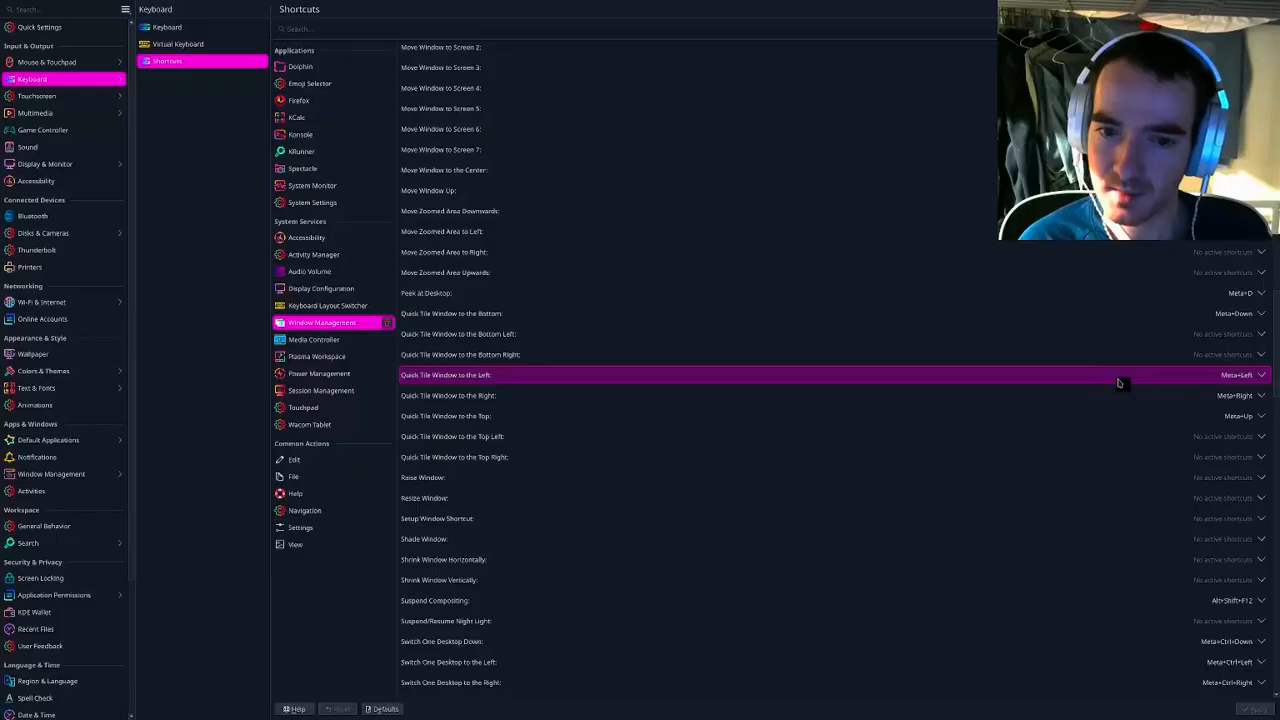
pyautogui.scroll(-2, 1115, 376)
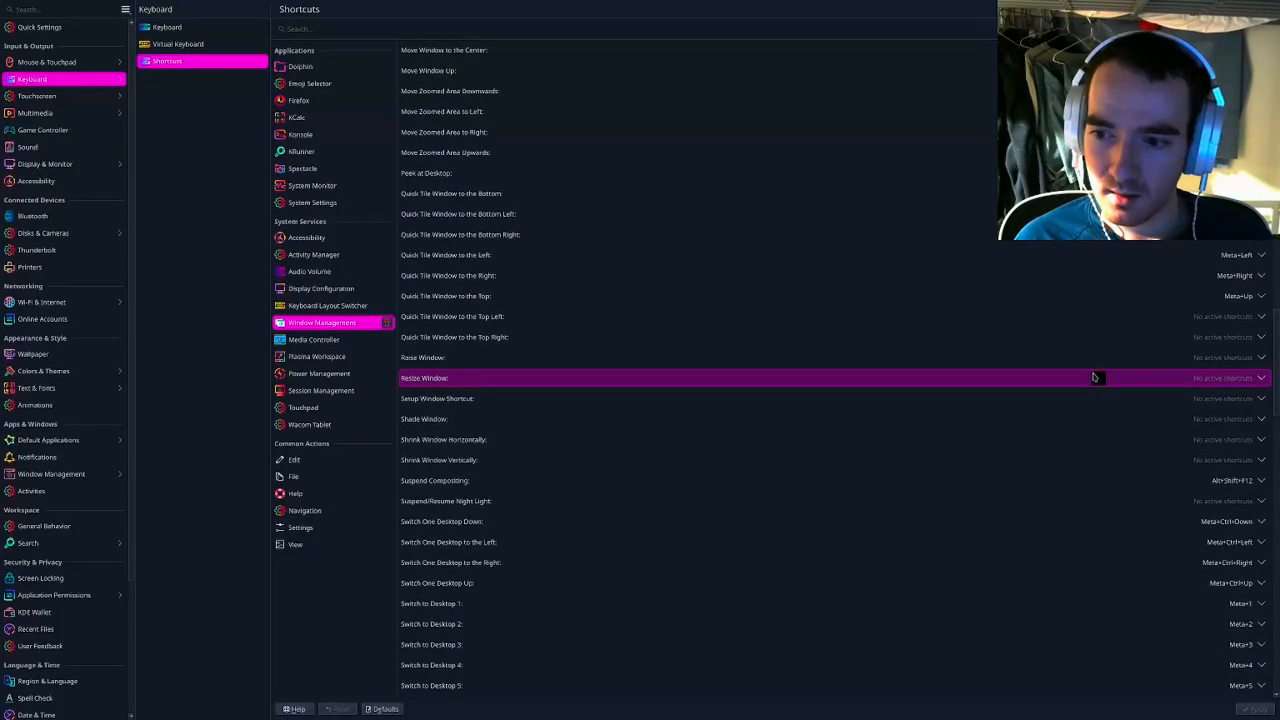
pyautogui.press('super+g')
pyautogui.moveTo(282, 180); pyautogui.dragTo(265, 530)
pyautogui.click(420, 483)
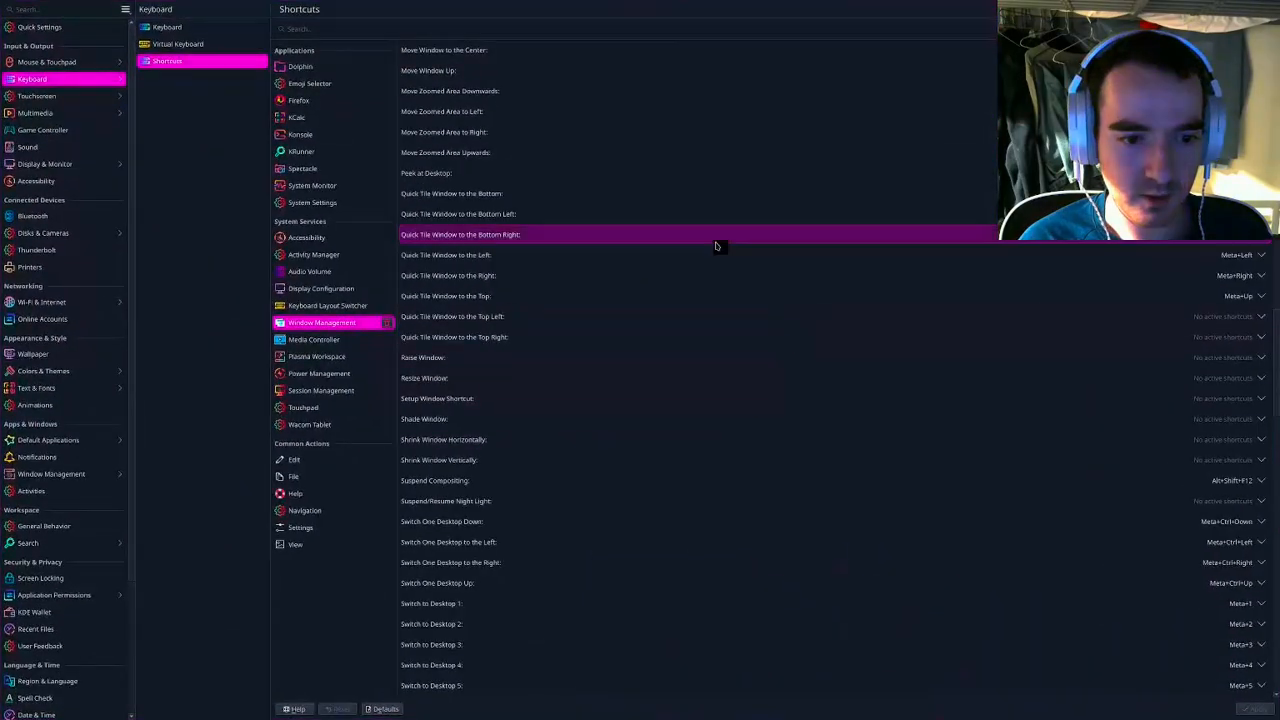
pyautogui.press('super+g')
pyautogui.moveTo(304, 488); pyautogui.dragTo(304, 158)
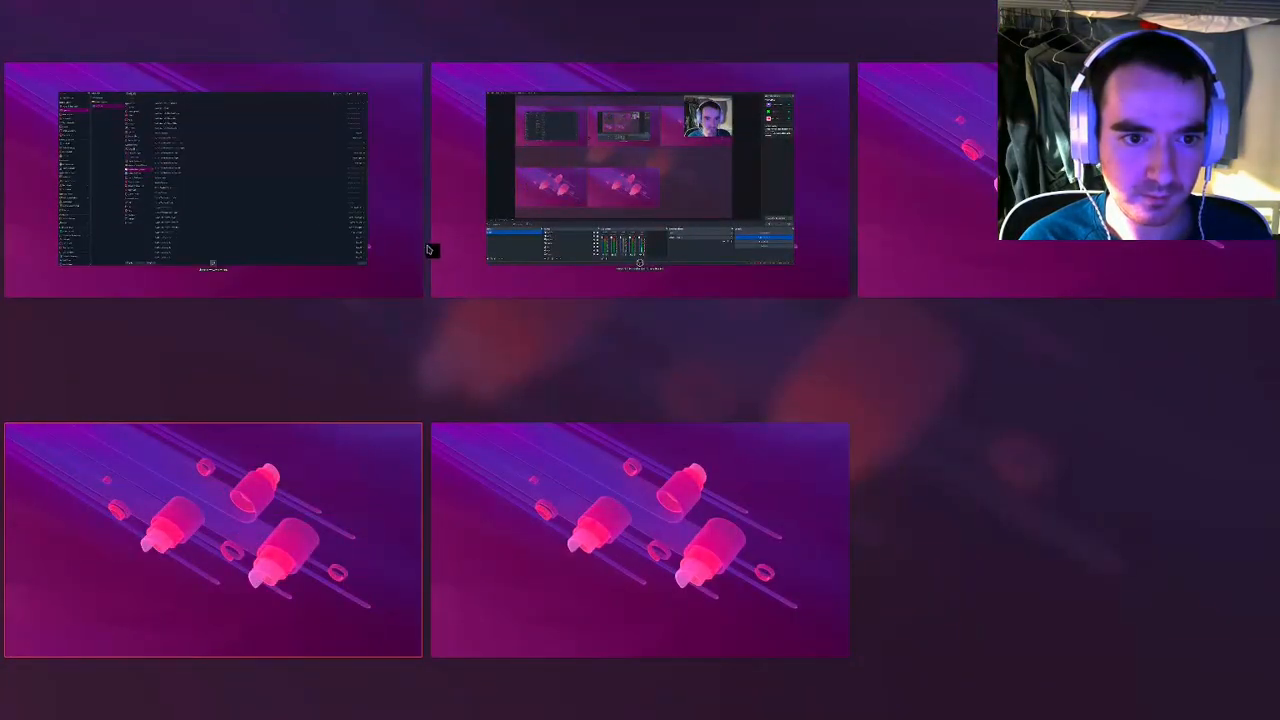
pyautogui.click(419, 247)
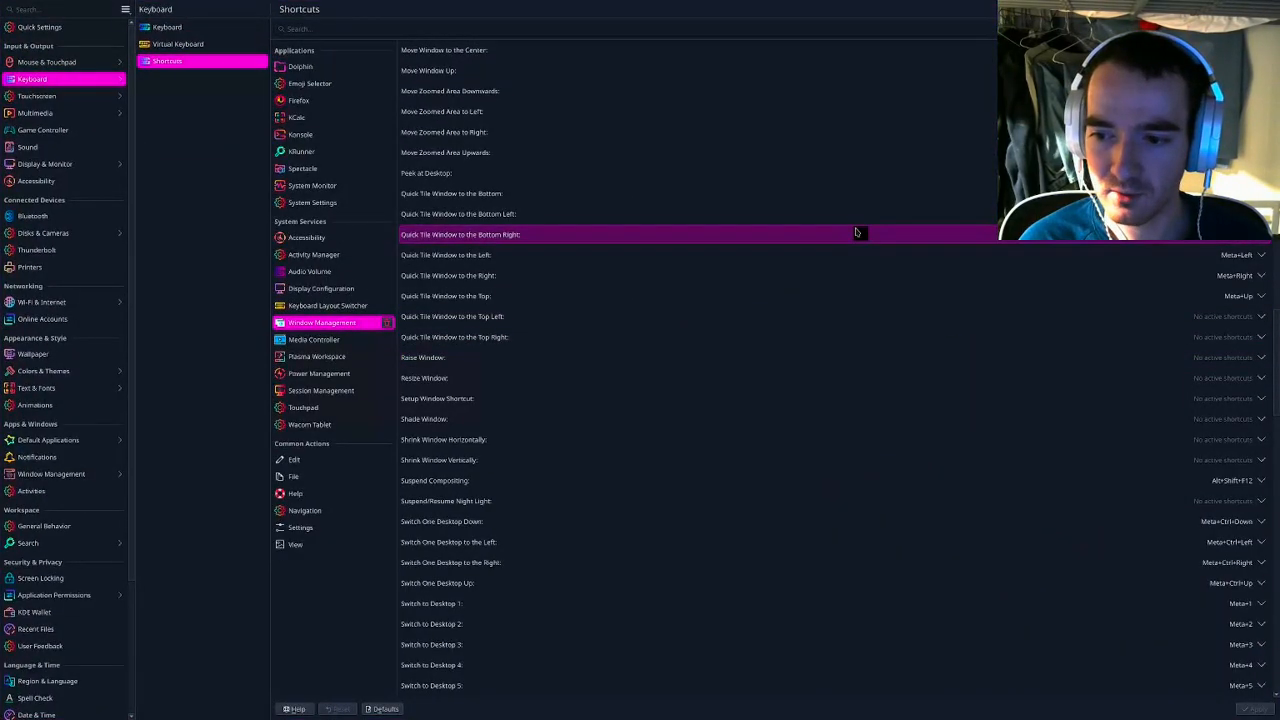
# Show all virtual desktops in Grid View once more and return to desktop 1
pyautogui.scroll(-1, 975, 355)
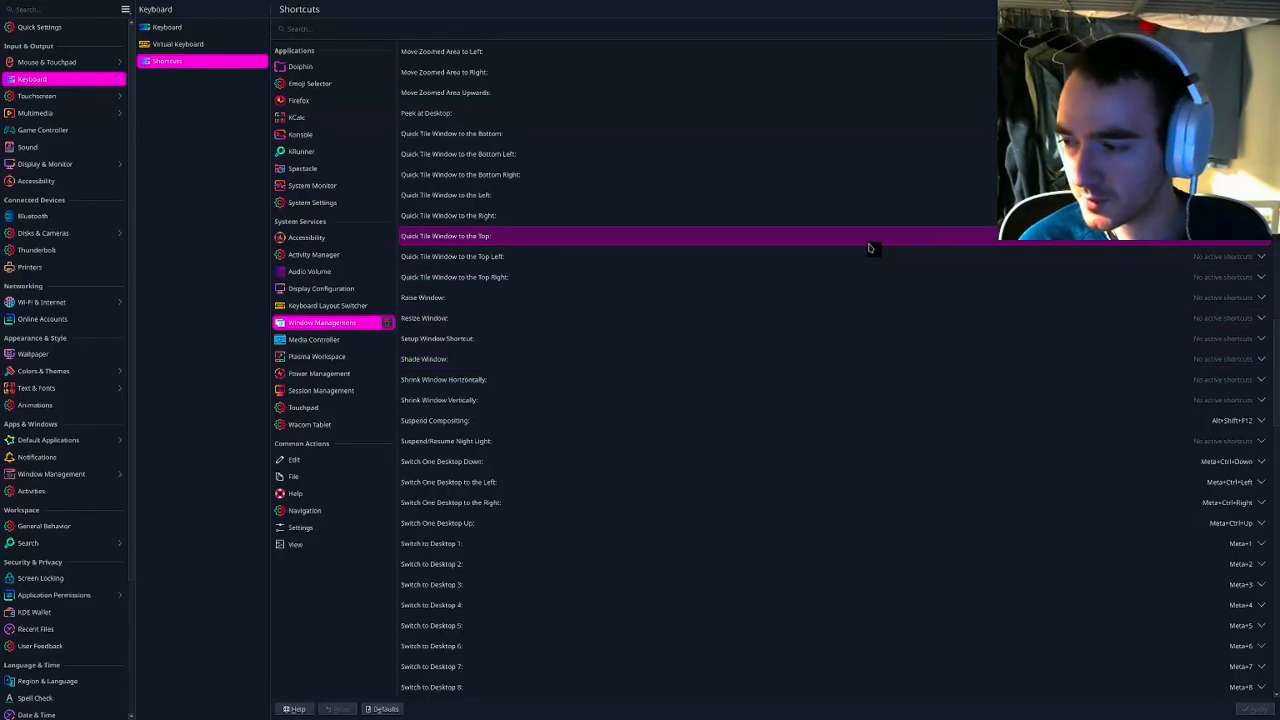
pyautogui.press('super+g')
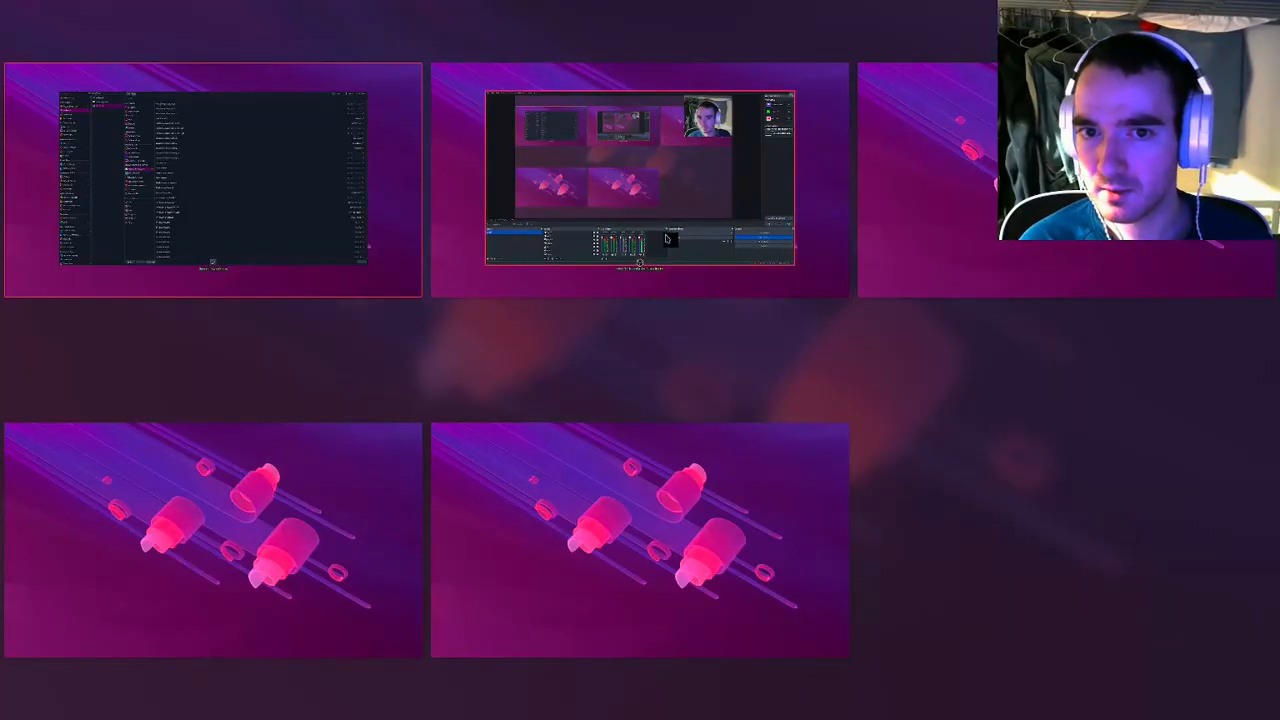
pyautogui.click(400, 253)
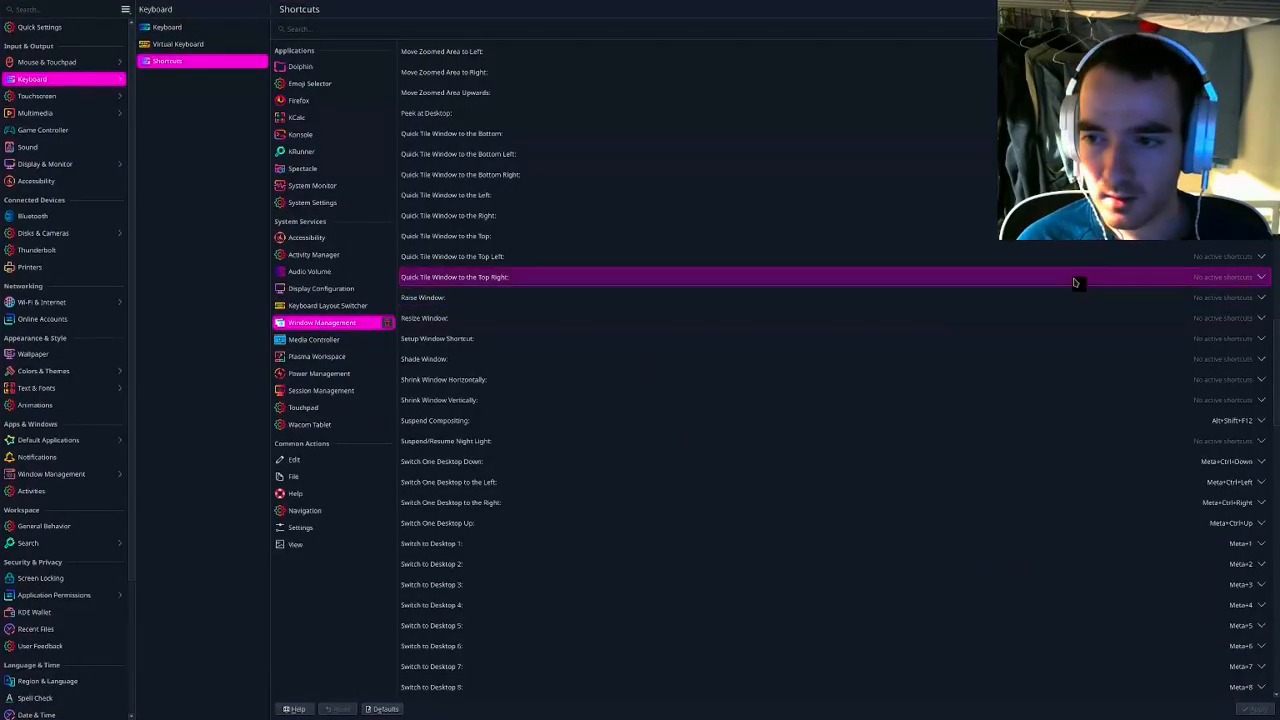
# Review the desktop and screen switching shortcuts, testing the switch to desktops 2, 3 and 4 and back to desktop 1
pyautogui.scroll(-2, 1000, 300)
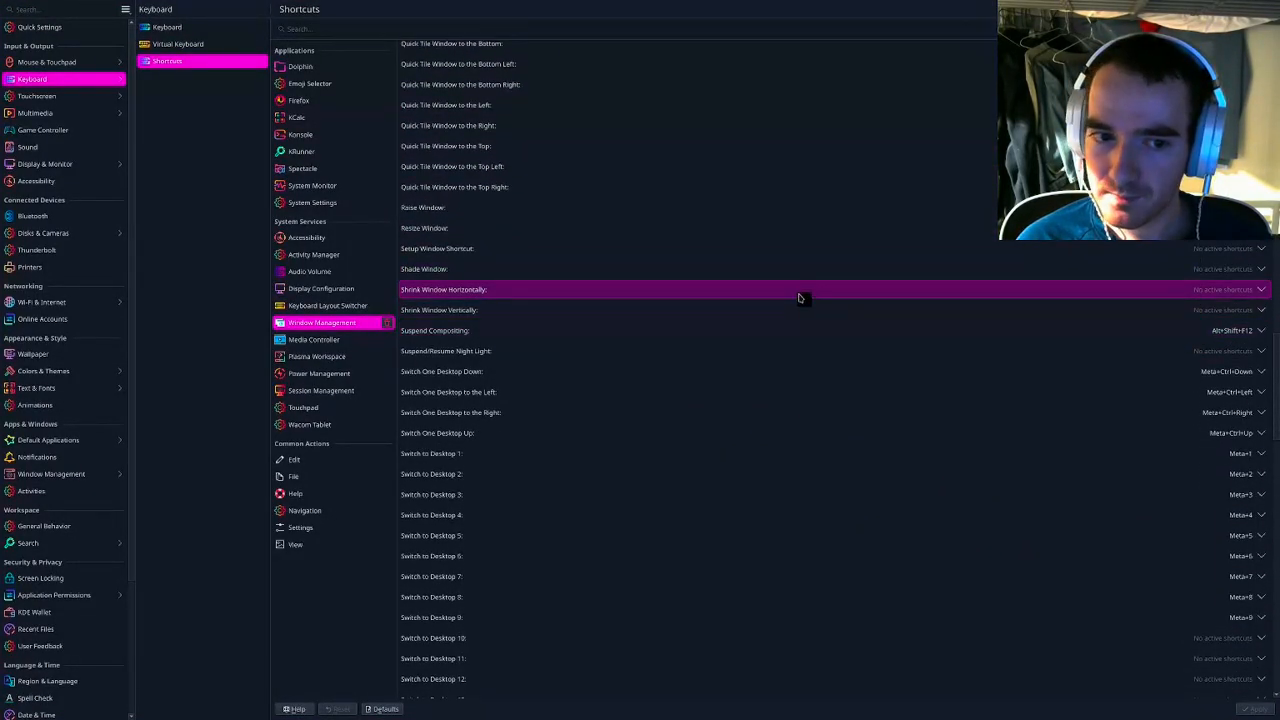
pyautogui.scroll(-3, 1050, 303)
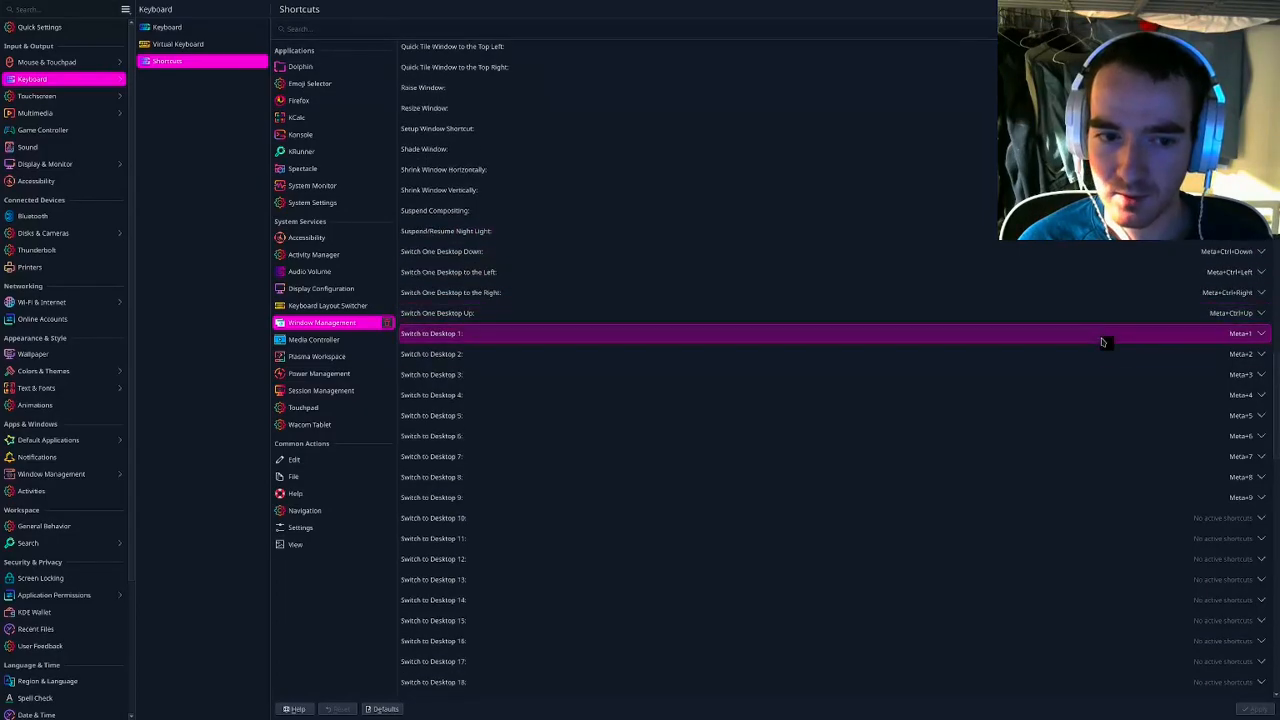
pyautogui.scroll(-1, 1232, 336)
pyautogui.scroll(-1, 1233, 340)
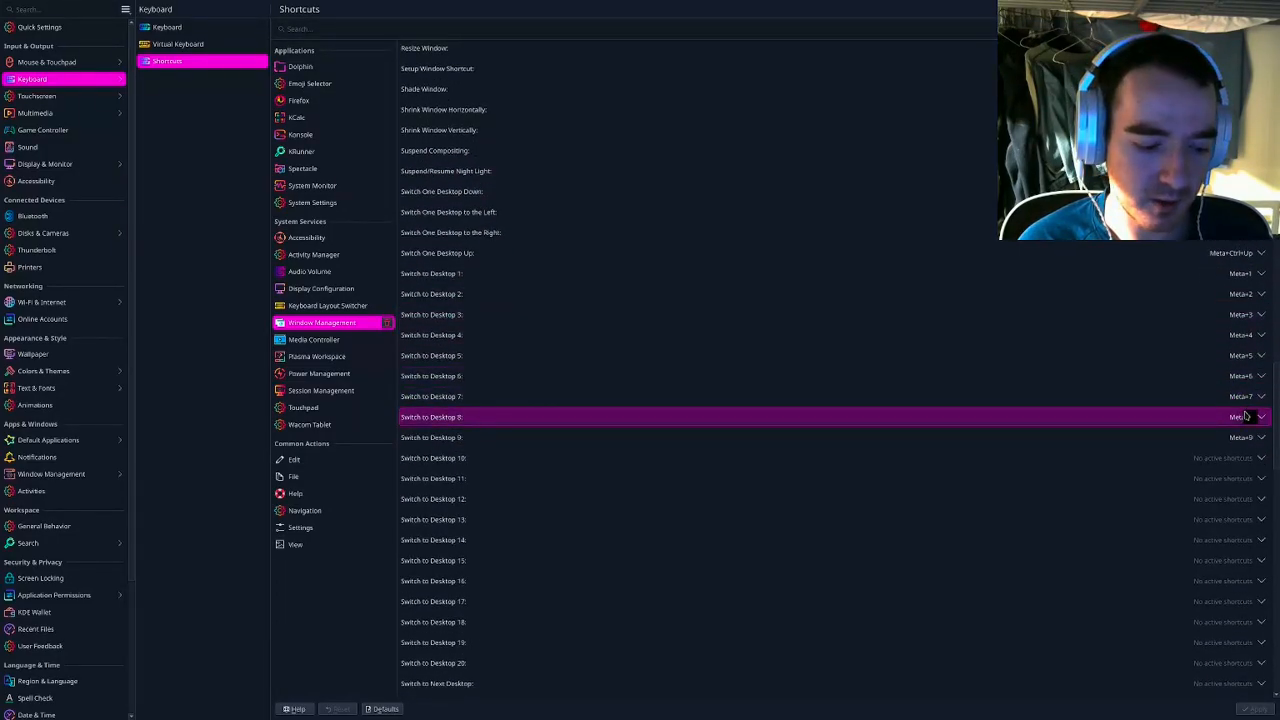
pyautogui.press('super+2')
pyautogui.press('super+3')
pyautogui.press('super+4')
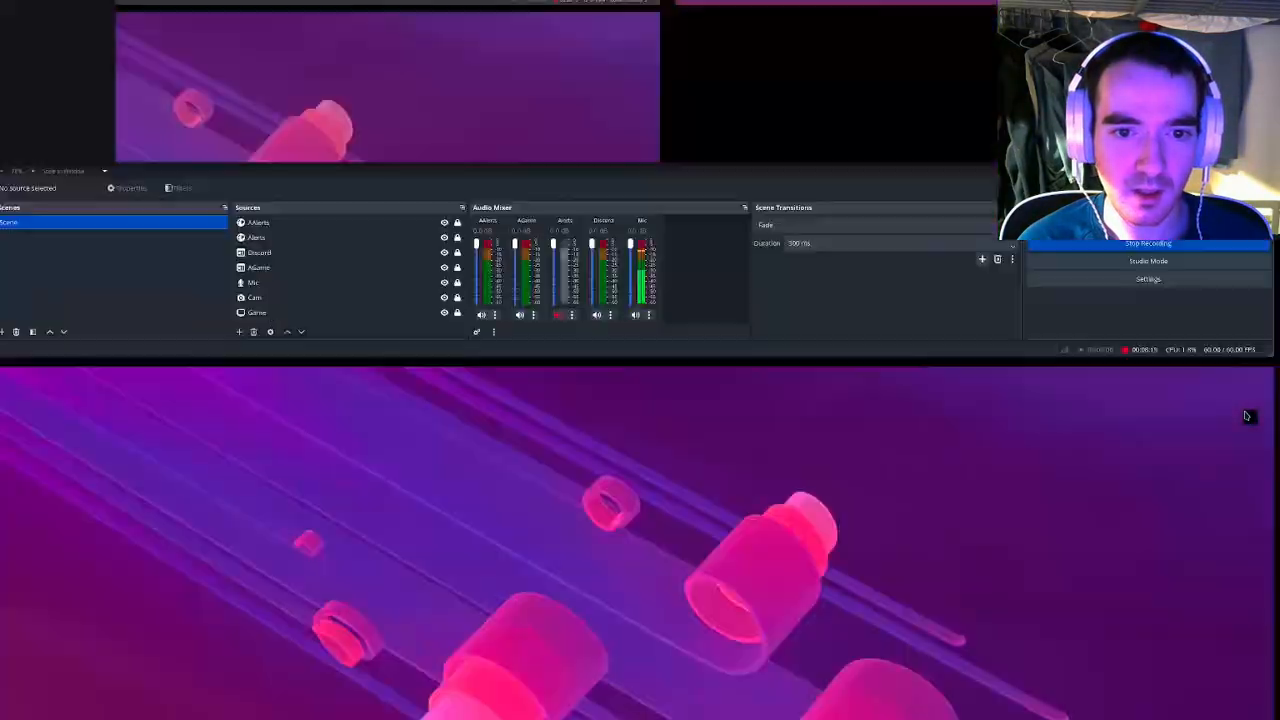
pyautogui.press('super+1')
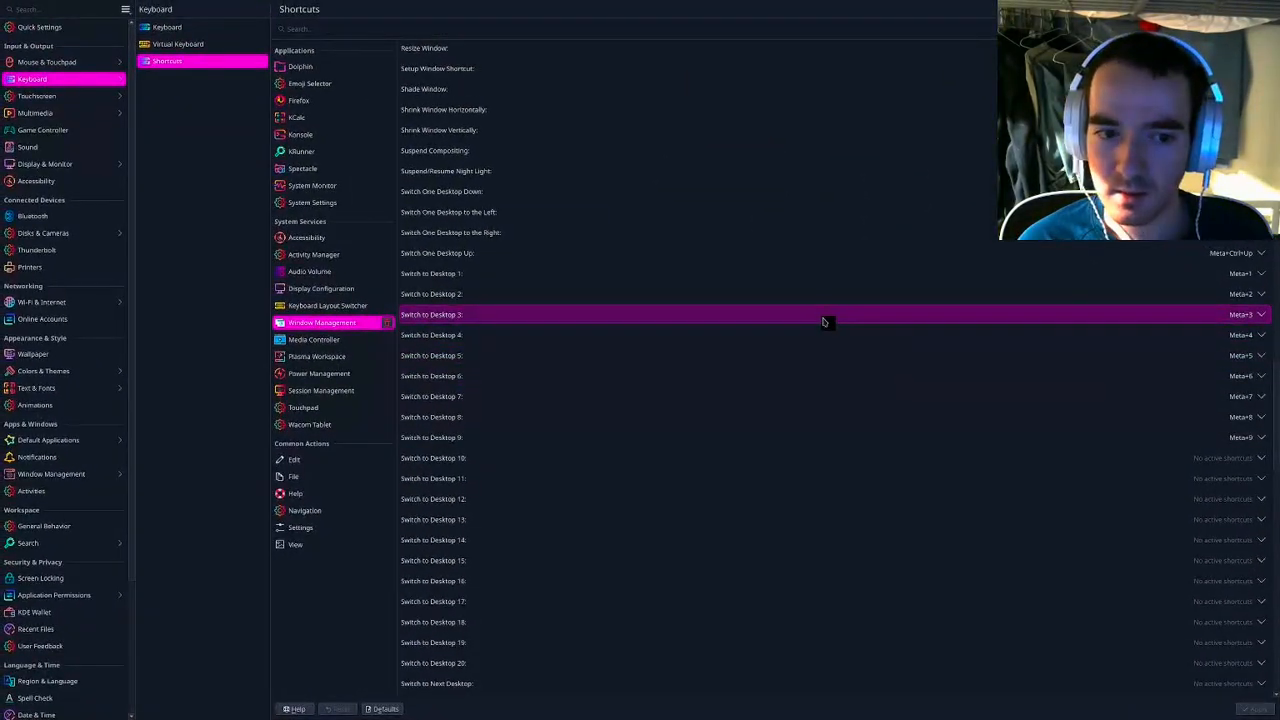
pyautogui.scroll(-15, 929, 334)
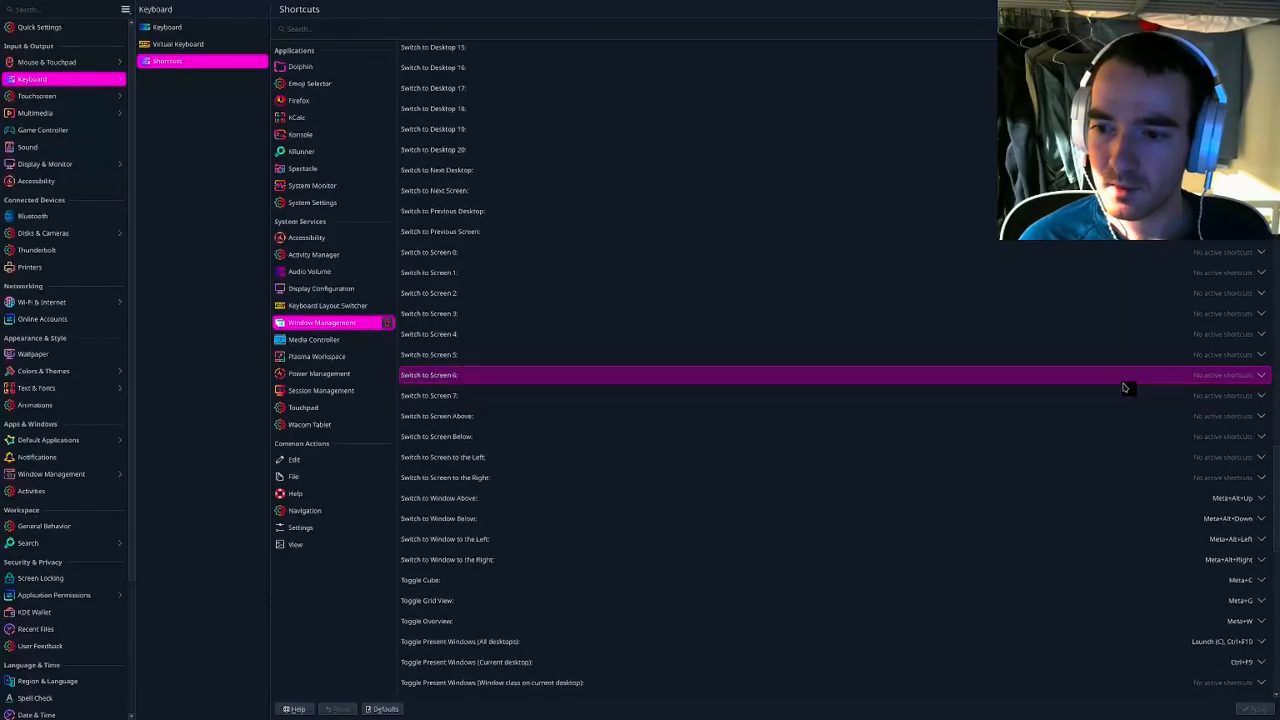
# Test the Toggle Cube view by rotating the desktop cube, test Toggle Overview, and return to the settings window each time
pyautogui.scroll(-2, 1083, 382)
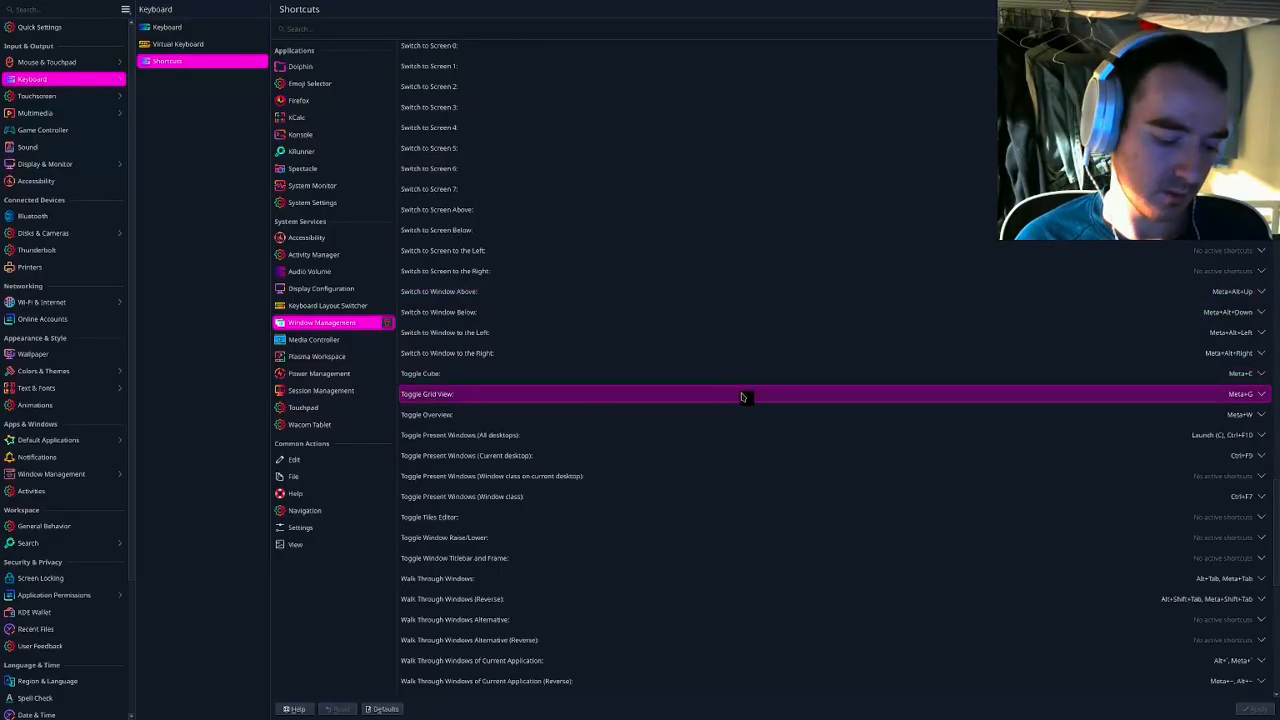
pyautogui.press('super+c')
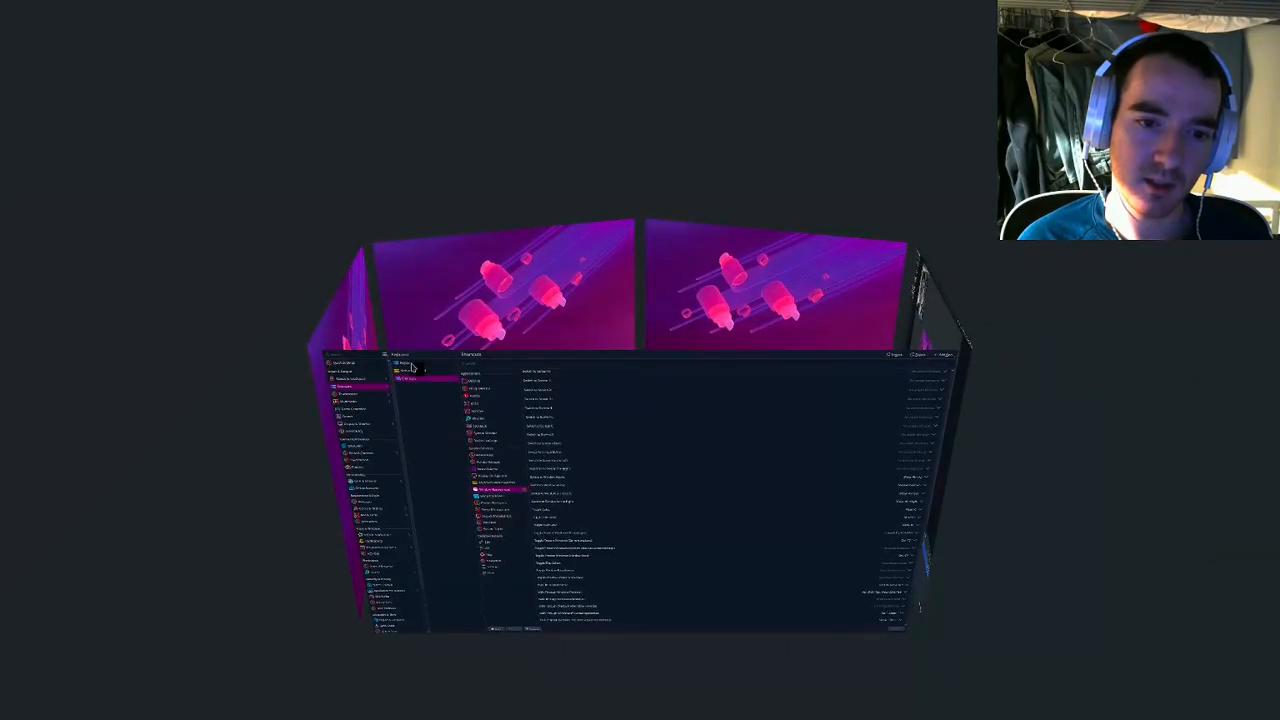
pyautogui.press('super+c')
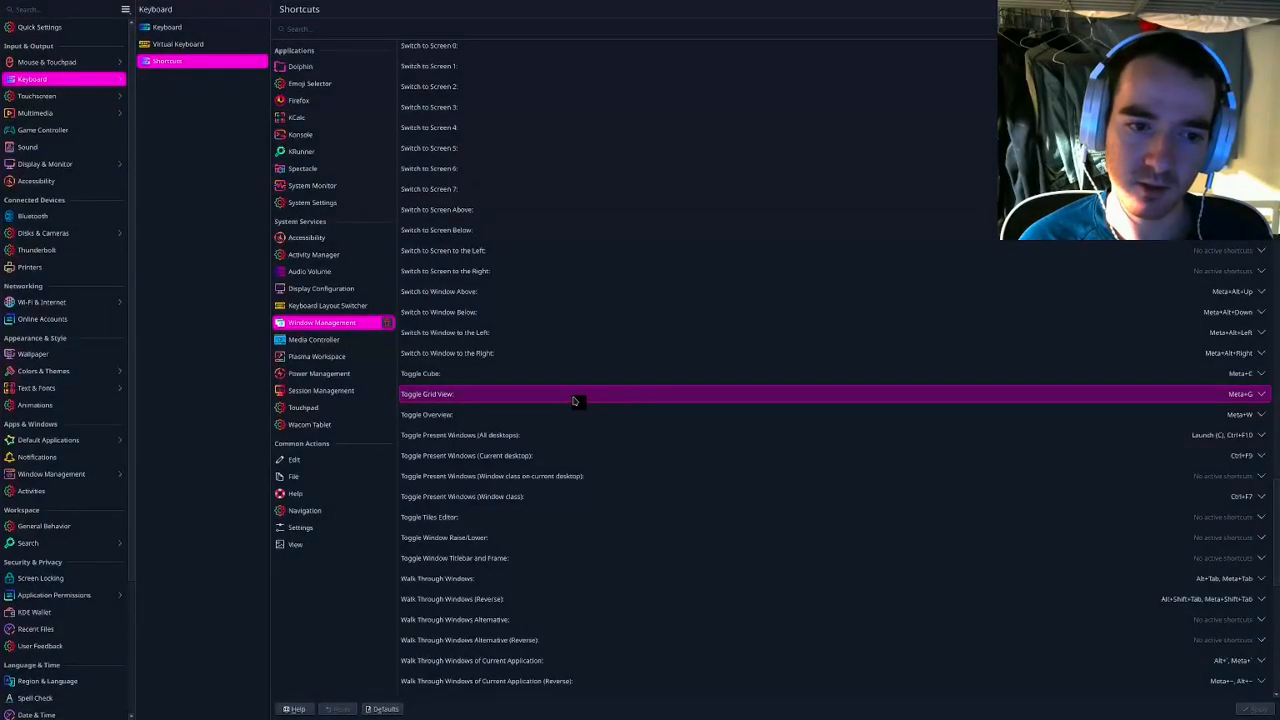
pyautogui.press('super+c')
pyautogui.moveTo(771, 425); pyautogui.dragTo(380, 417)
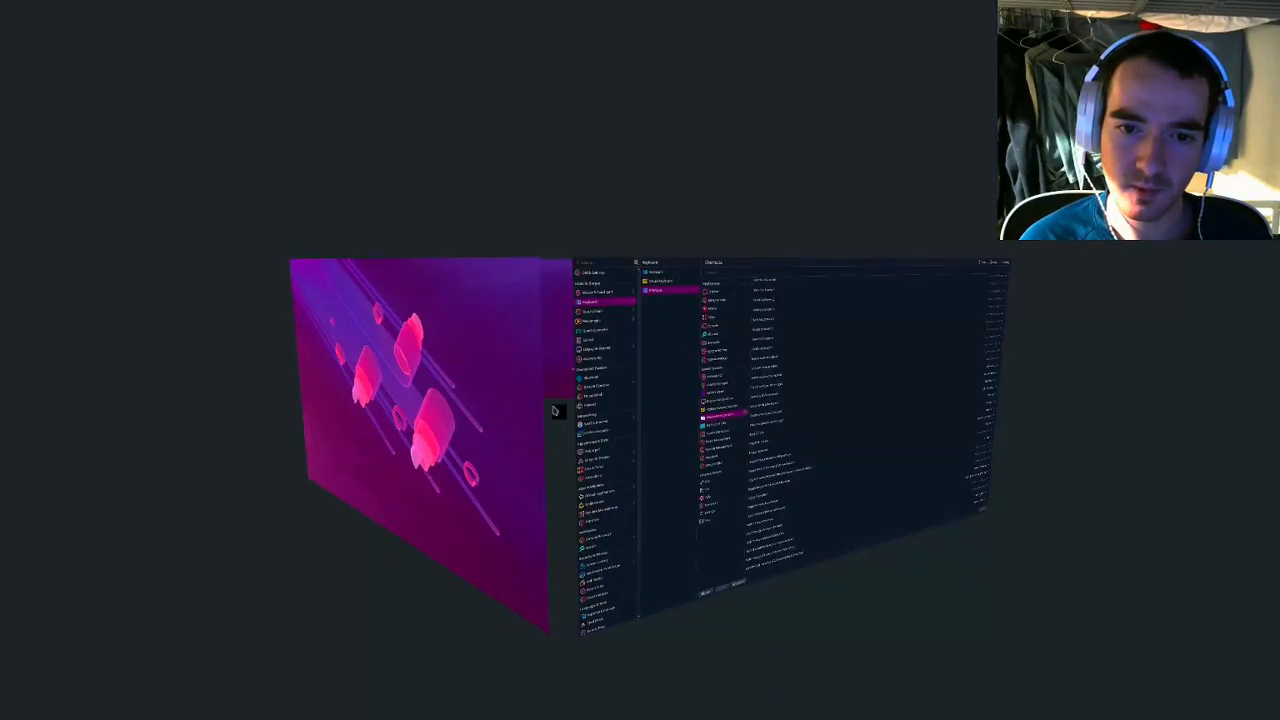
pyautogui.click(736, 408)
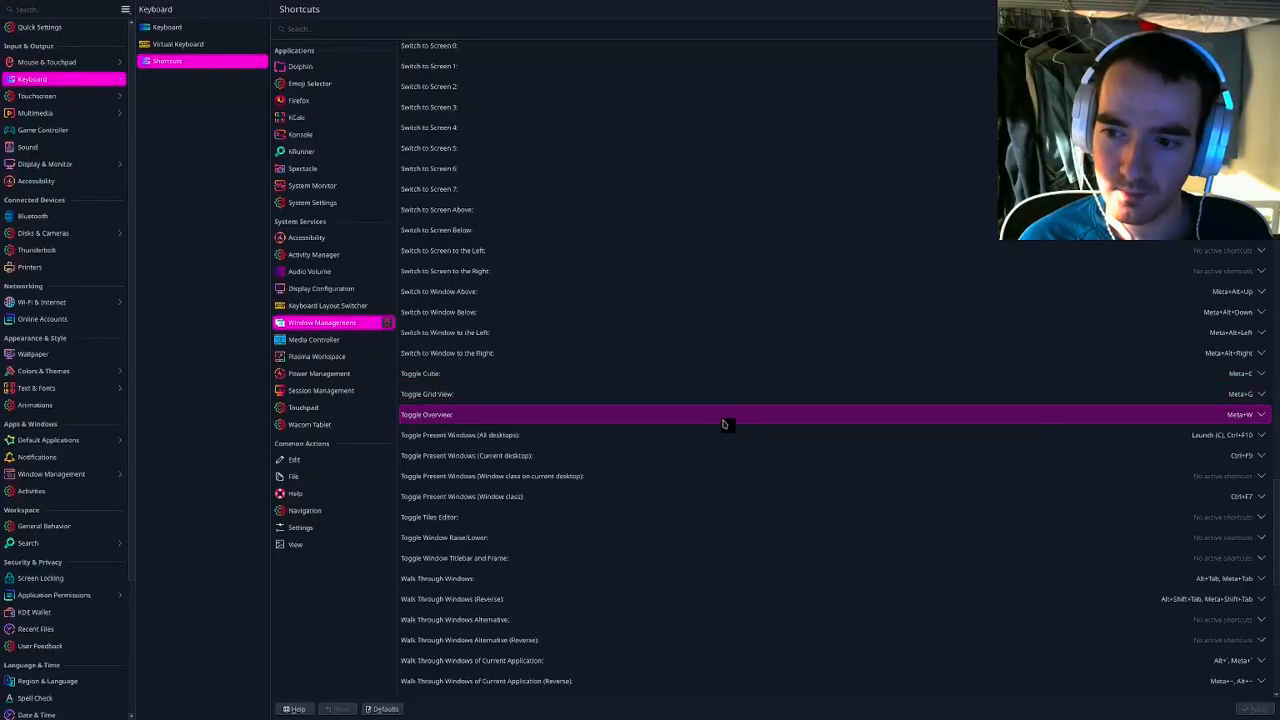
pyautogui.press('super+w')
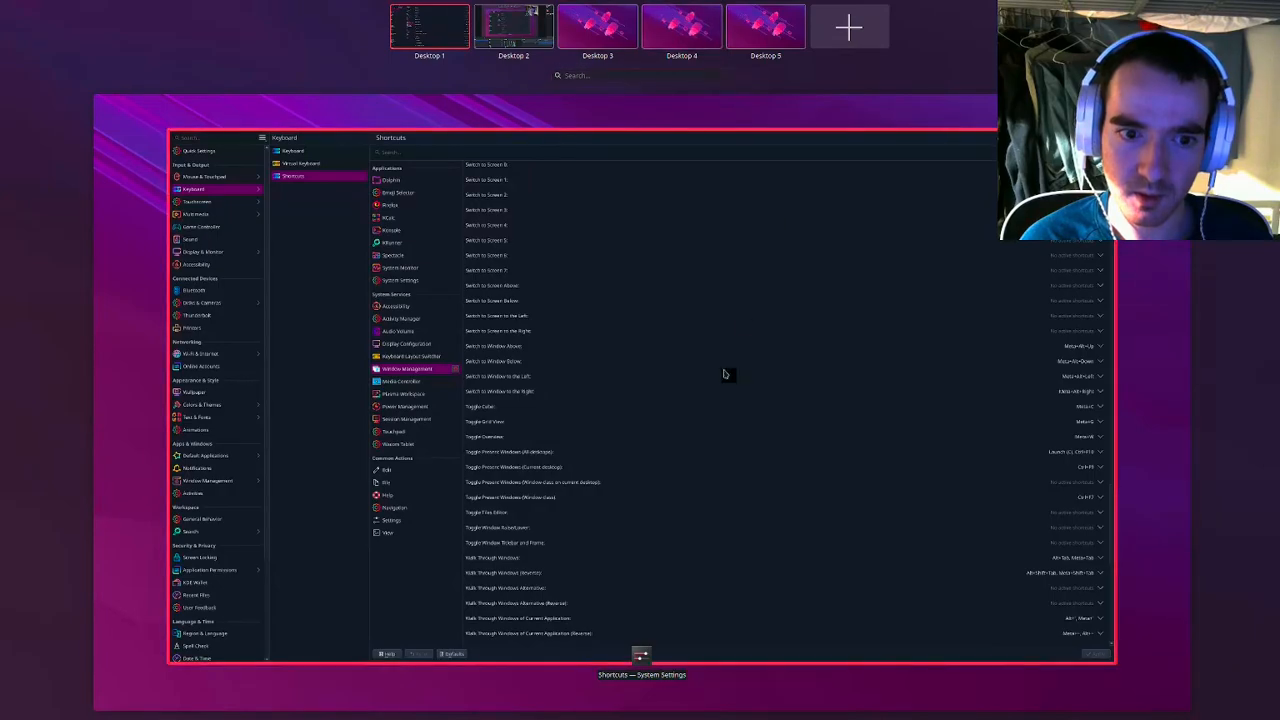
pyautogui.click(620, 332)
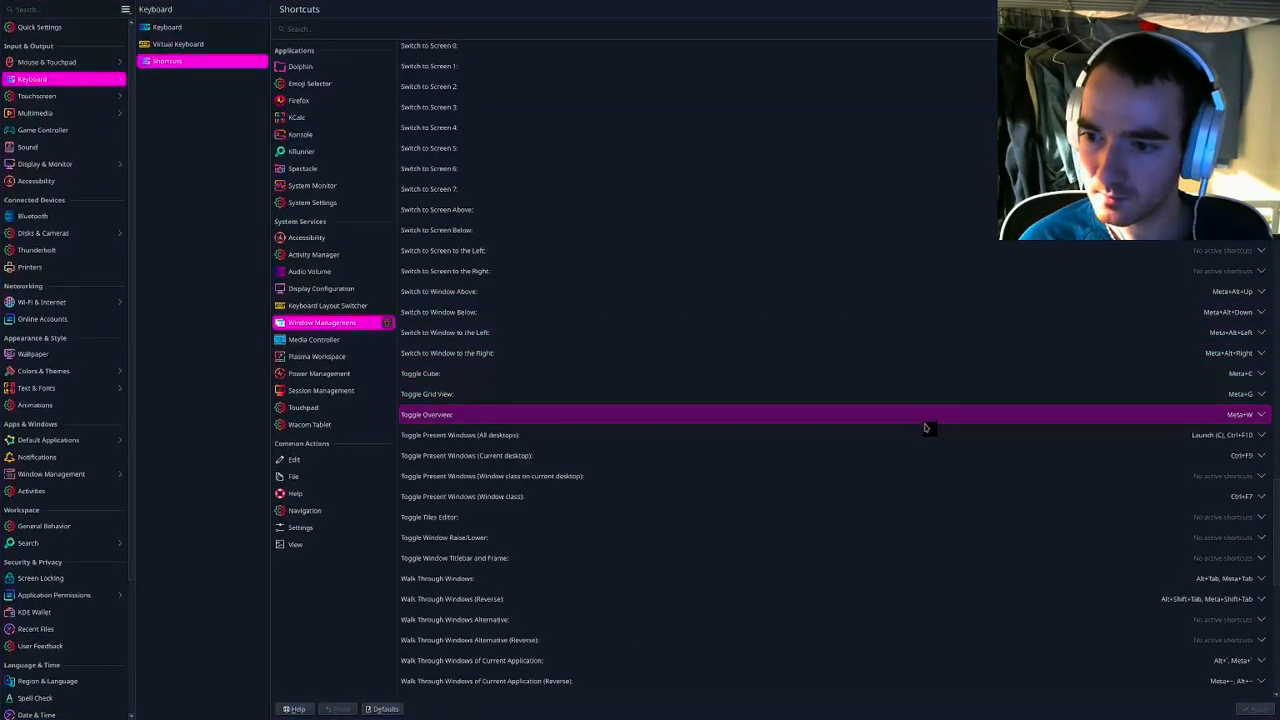
# Review the remaining Window Management shortcuts, from Toggle Present Windows to the Window to Desktop and Zoom entries
pyautogui.scroll(-1, 920, 434)
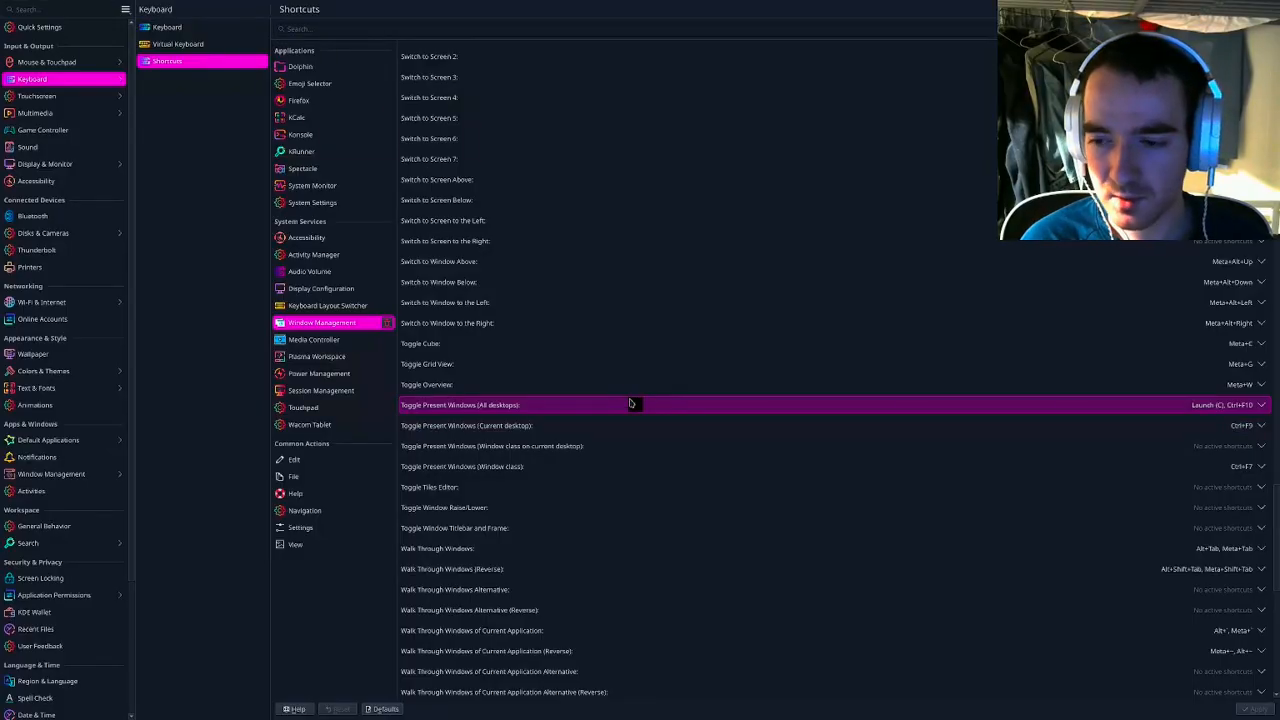
pyautogui.scroll(-4, 630, 404)
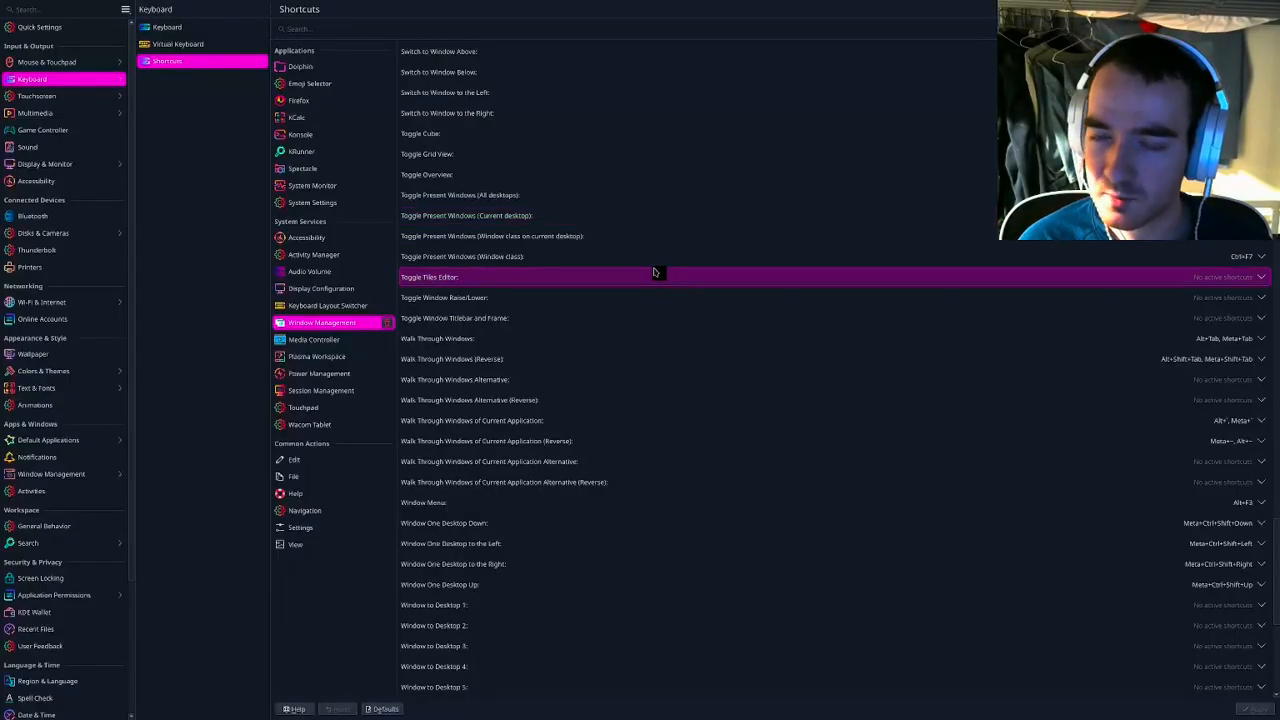
pyautogui.scroll(-4, 691, 223)
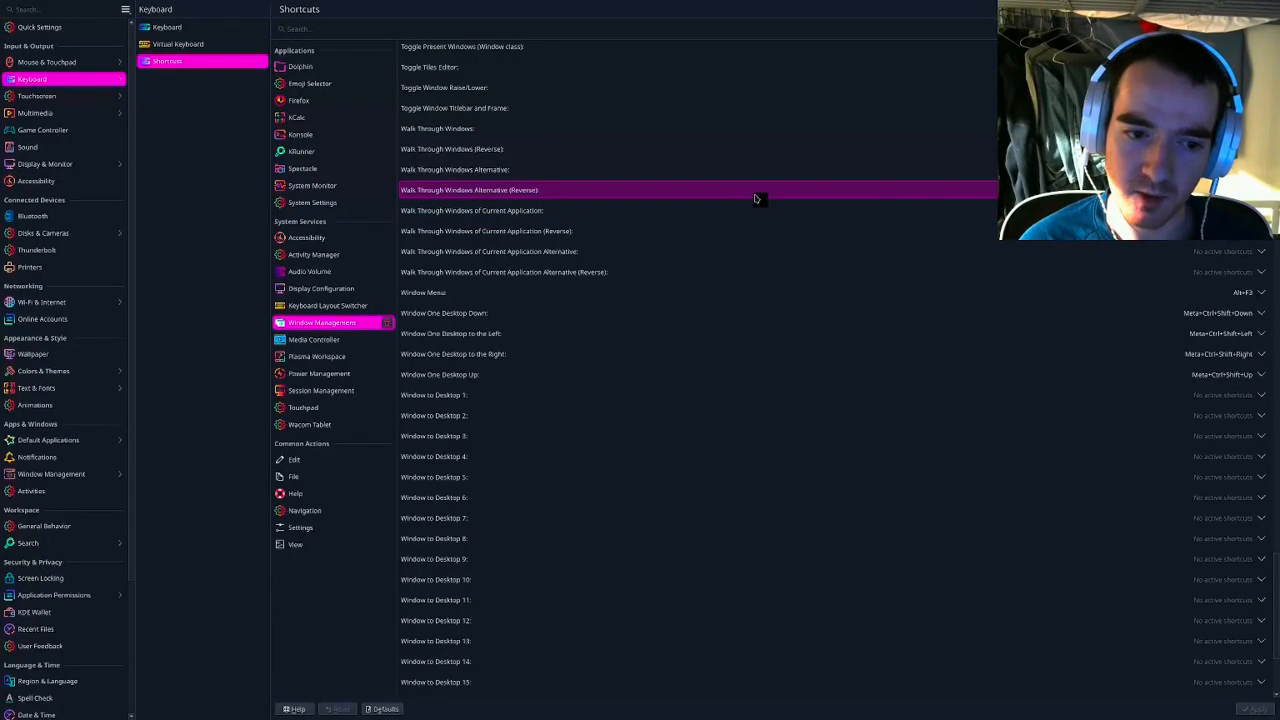
pyautogui.scroll(-3, 760, 205)
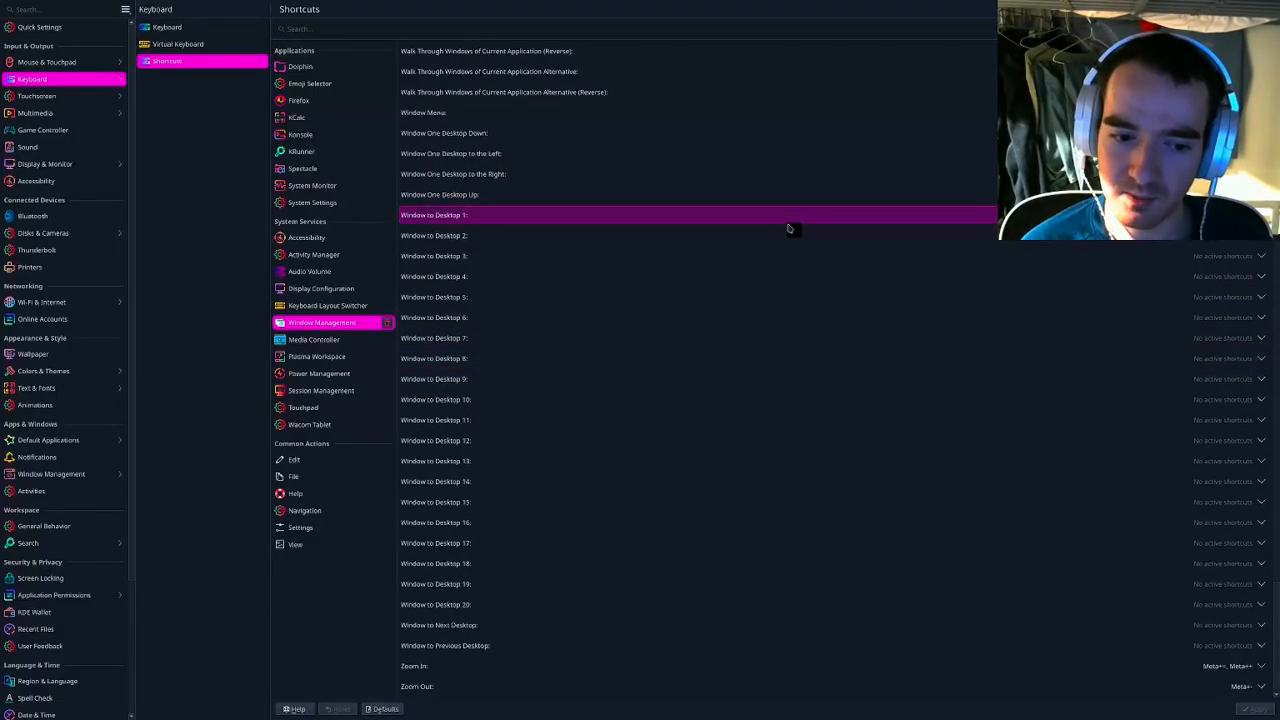
pyautogui.scroll(-1, 752, 270)
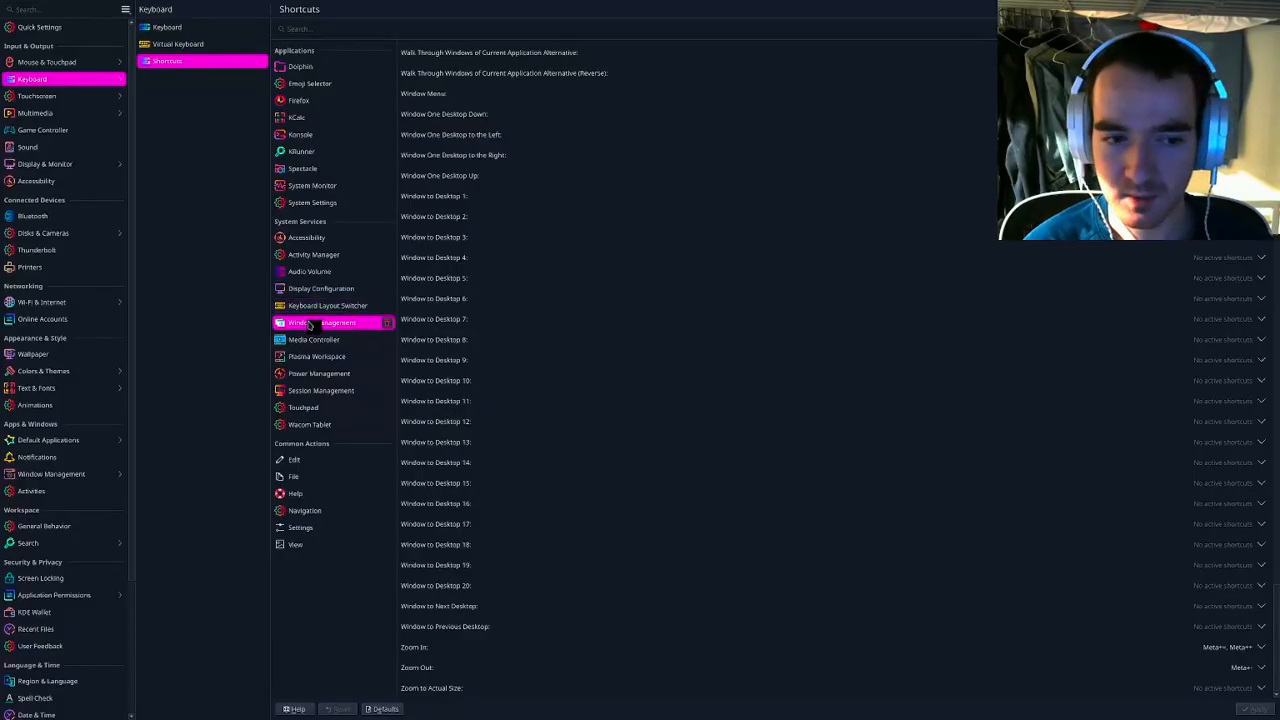
# Review the shortcuts for Media Controller, Plasma Workspace and Power Management, and the Dolphin launch shortcut
pyautogui.click(360, 339)
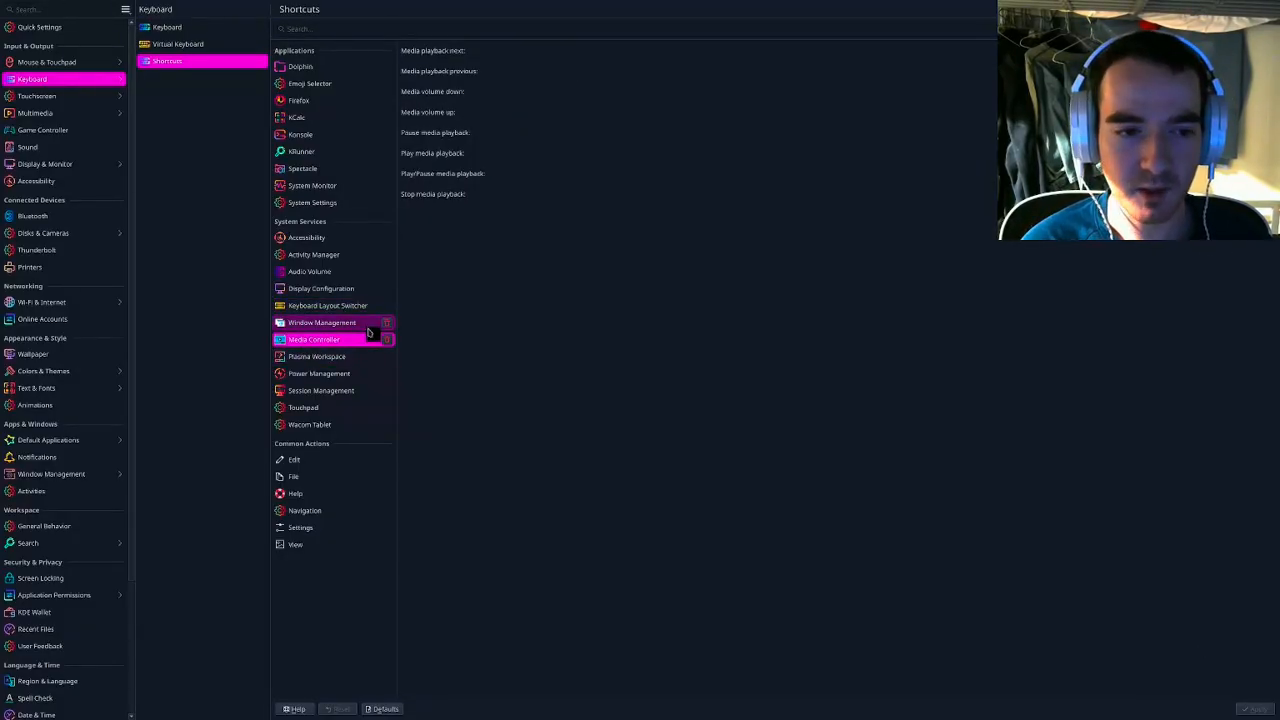
pyautogui.click(340, 357)
pyautogui.click(350, 341)
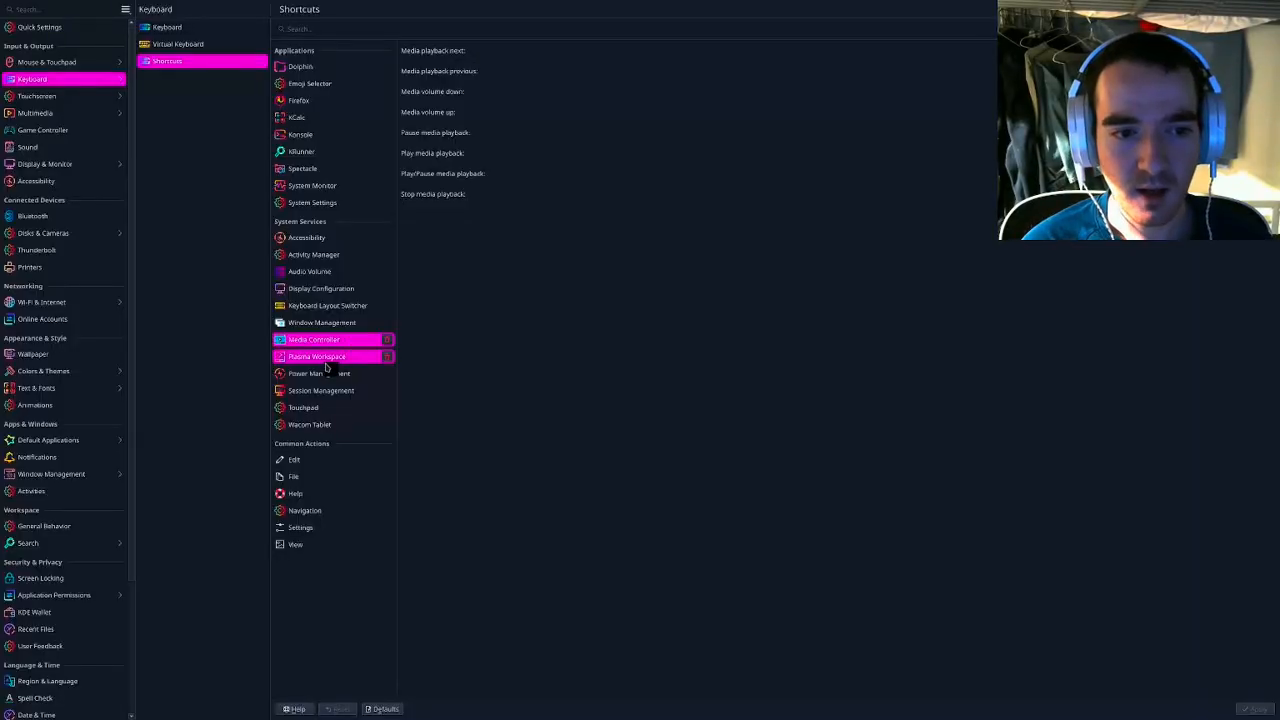
pyautogui.click(328, 358)
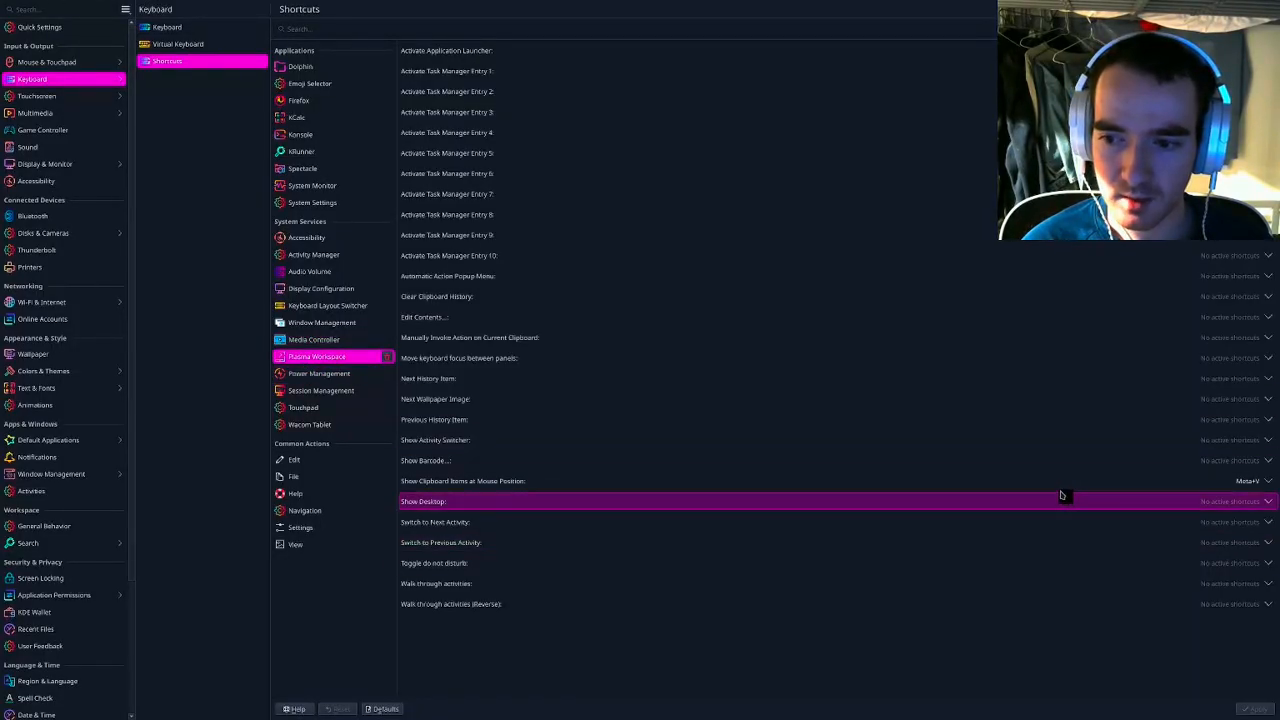
pyautogui.click(340, 373)
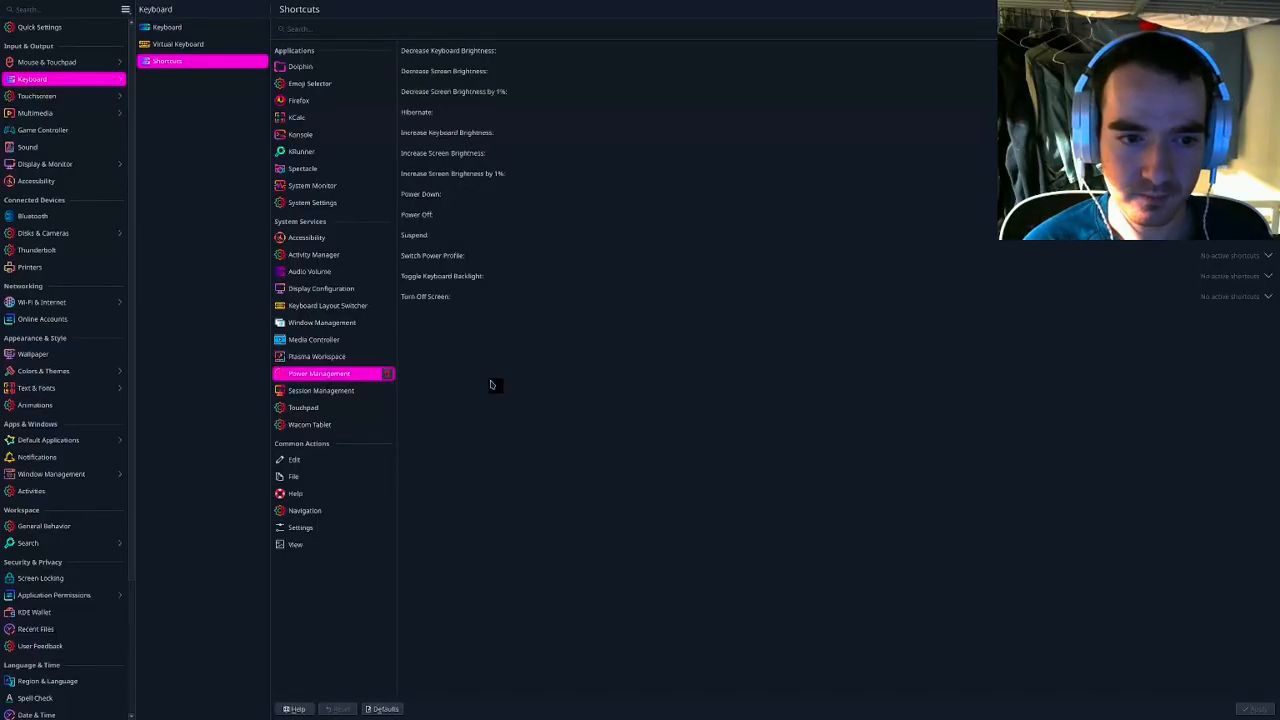
pyautogui.click(312, 68)
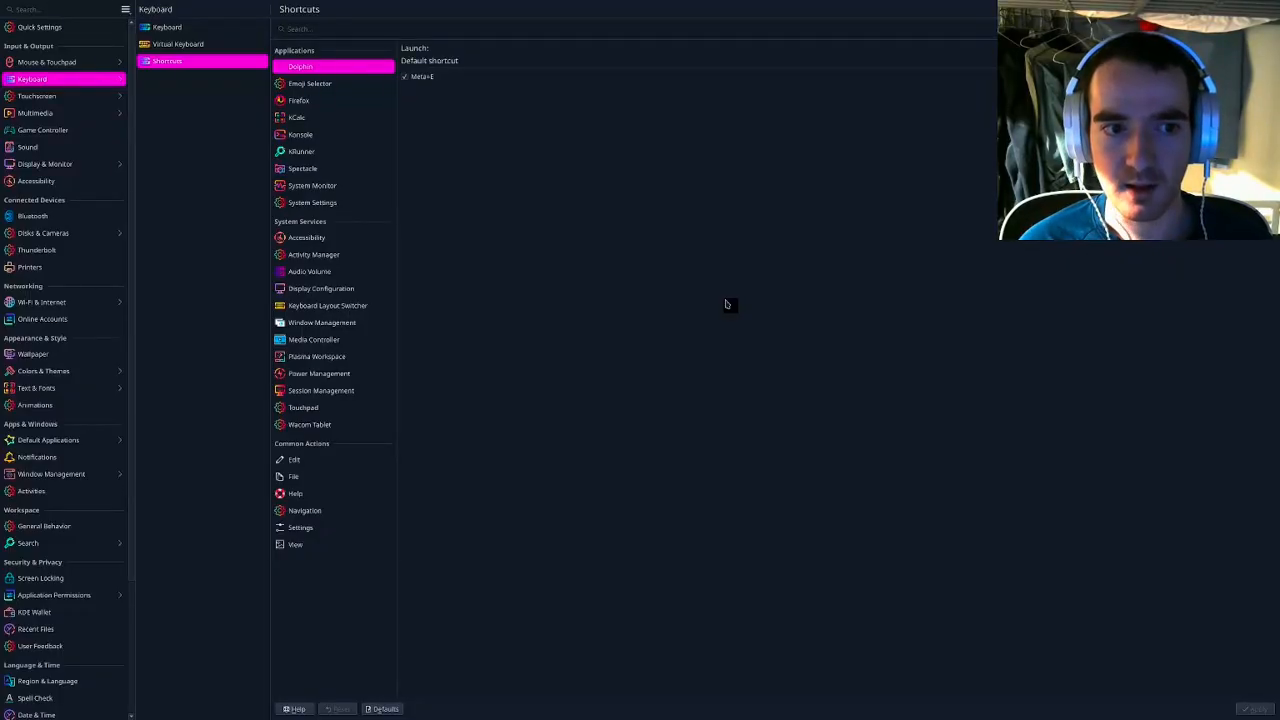
# Close the system settings, open Firefox and move focus to the page so its navigation toolbar hides
pyautogui.hotkey('alt', 'F4')
pyautogui.press('super+b')
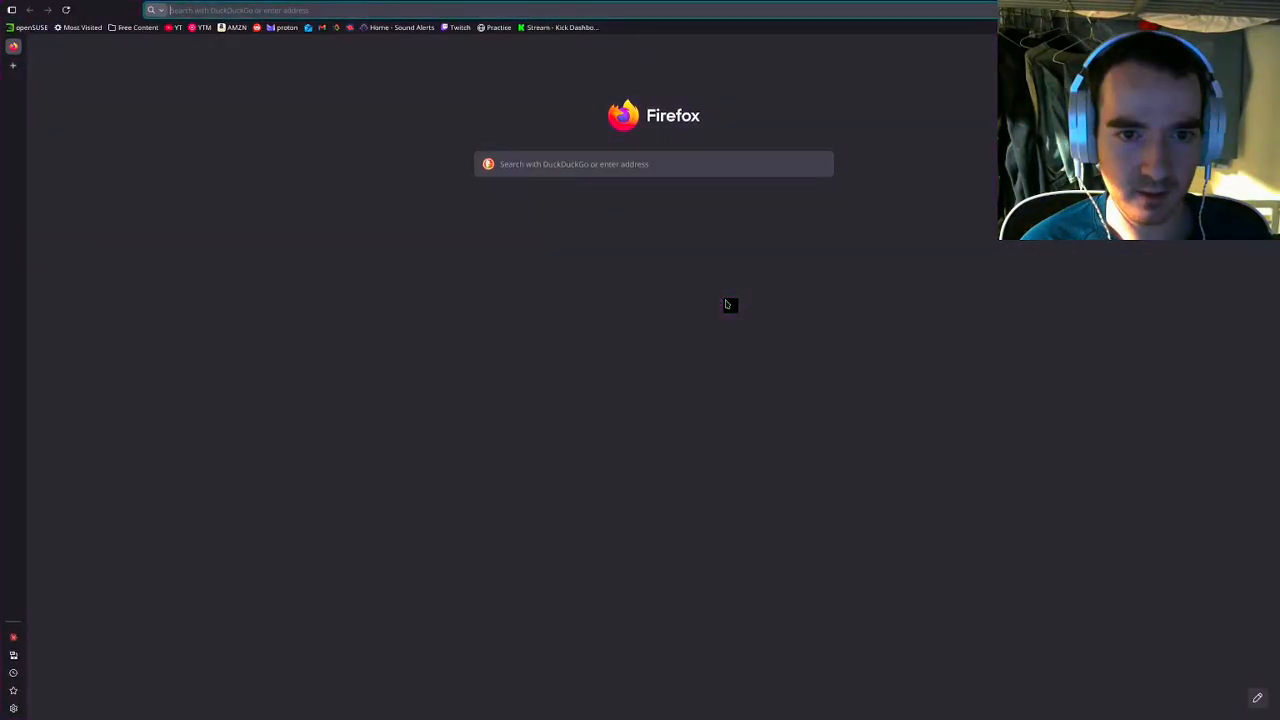
pyautogui.click(675, 311)
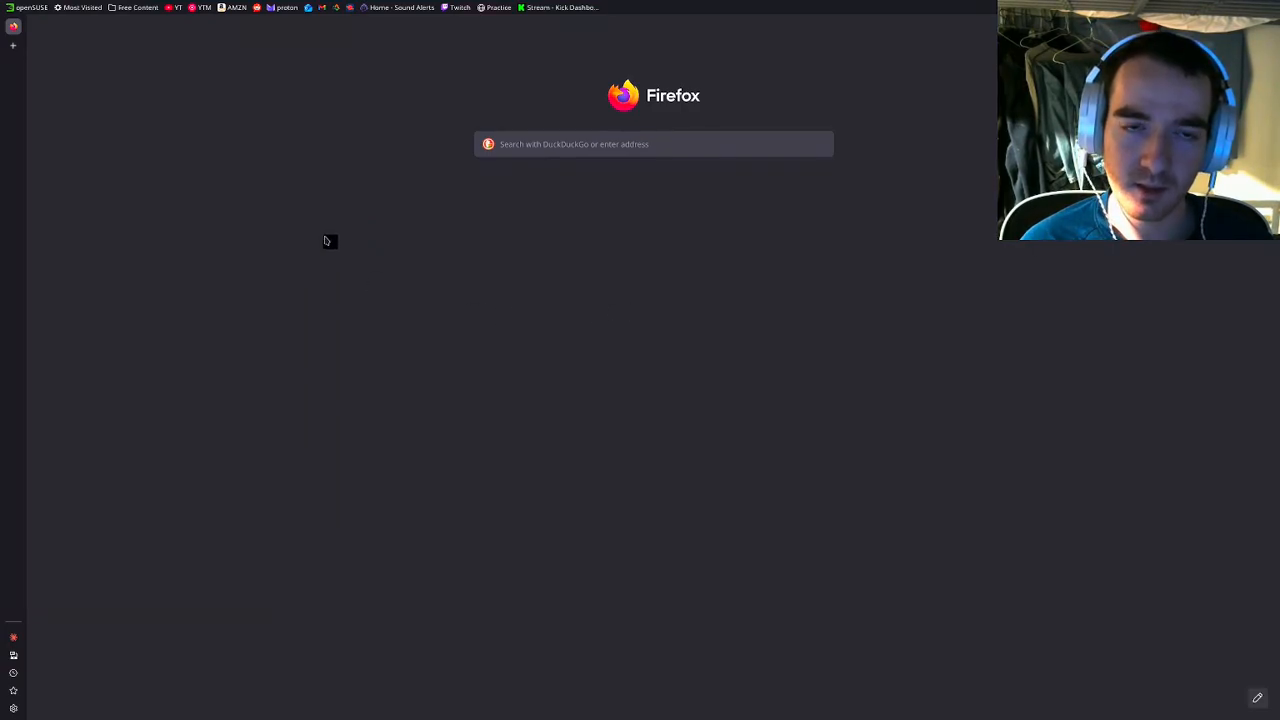
pyautogui.moveTo(279, 6)
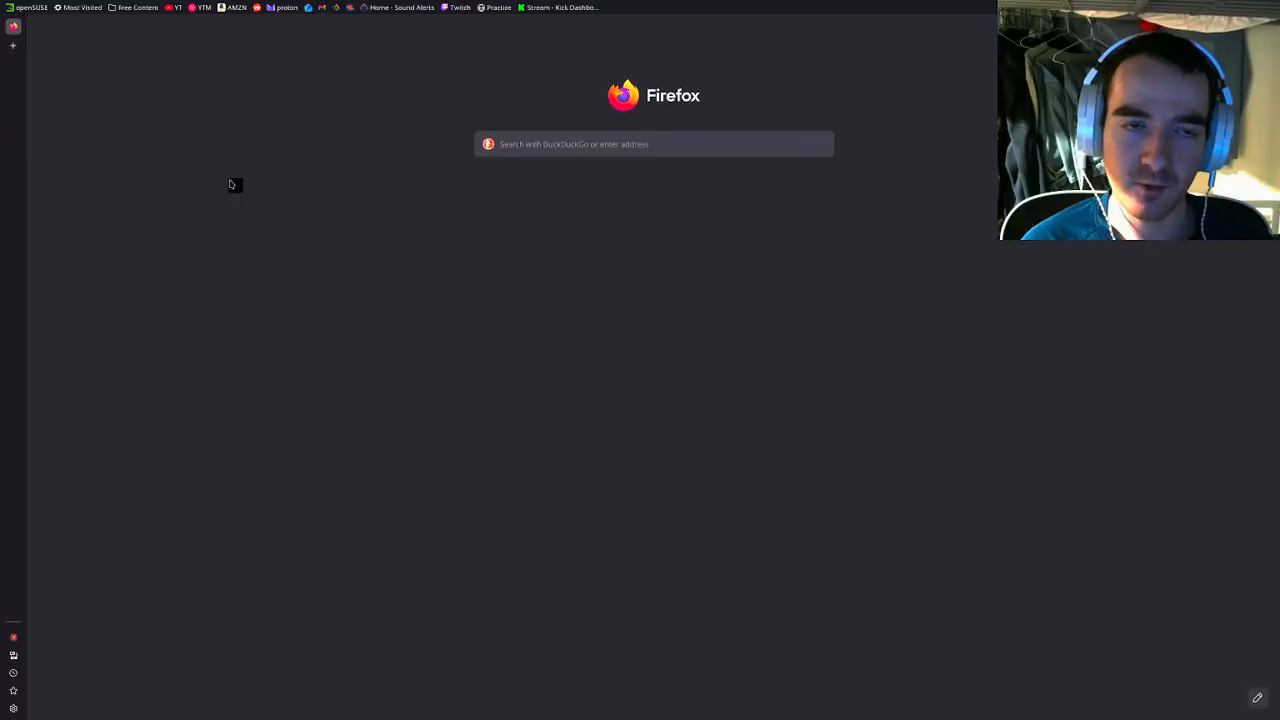
# Turn Firefox's vertical tabs off and back on, and shrink the tab sidebar to icons only
pyautogui.rightClick(10, 234)
pyautogui.click(52, 324)
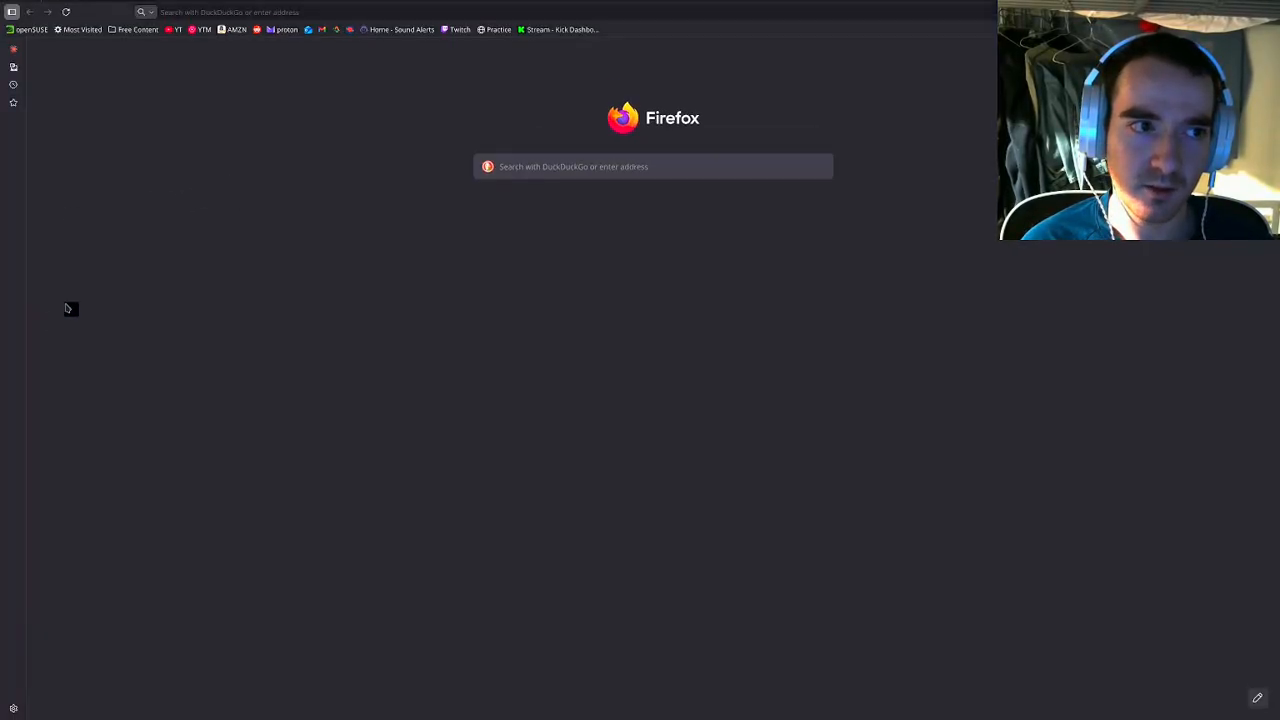
pyautogui.rightClick(241, 20)
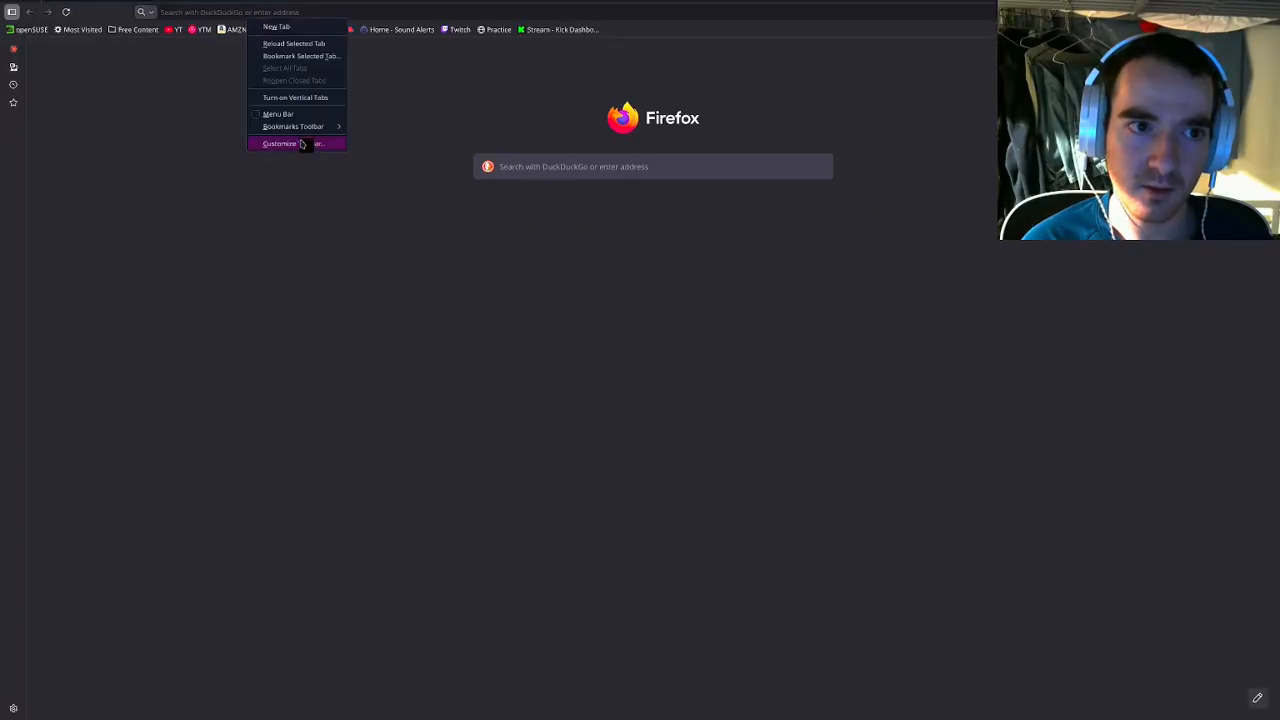
pyautogui.click(300, 98)
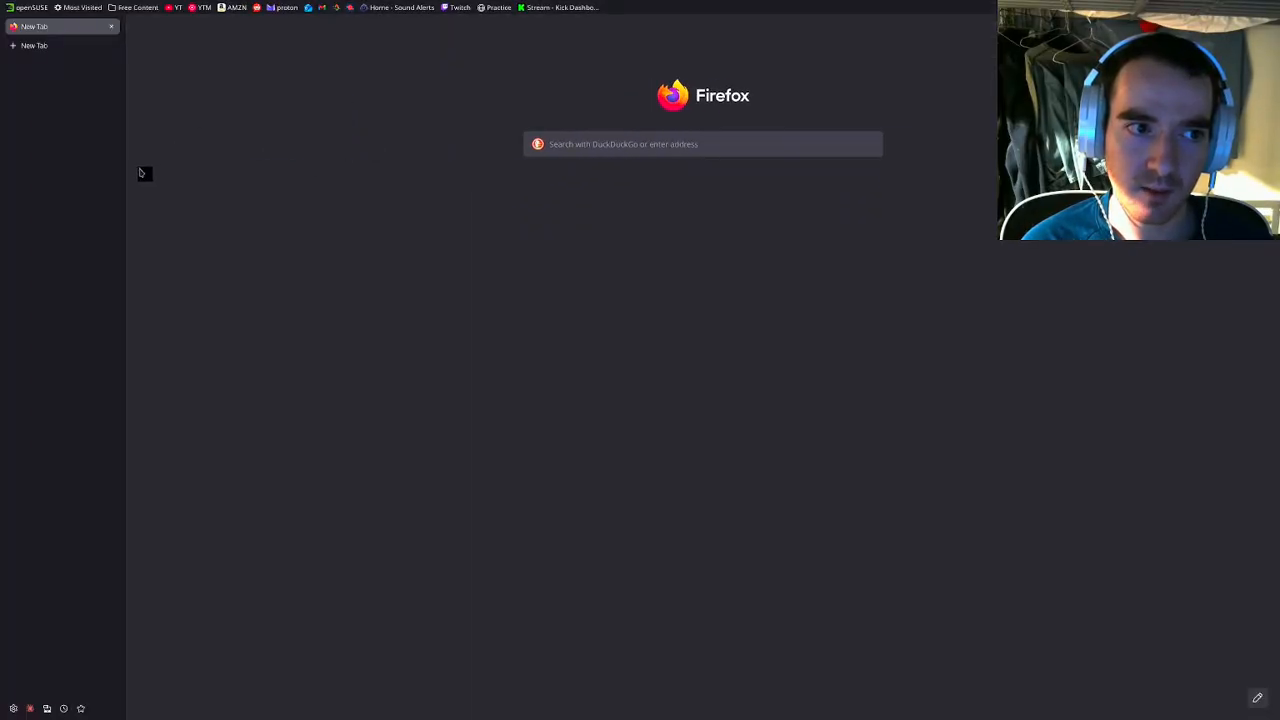
pyautogui.moveTo(125, 178); pyautogui.dragTo(26, 186)
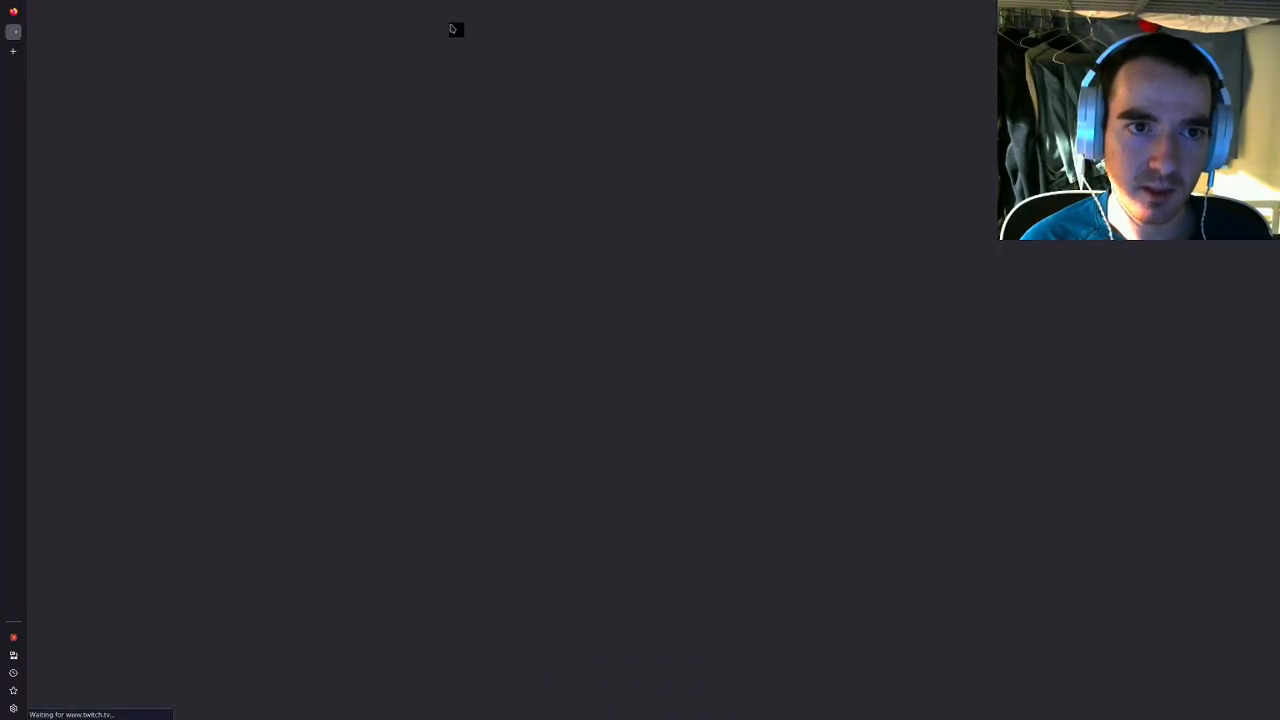
# Open the Twitch bookmark in a new tab and test revealing and hiding the address bar on its page
pyautogui.click(455, 28)
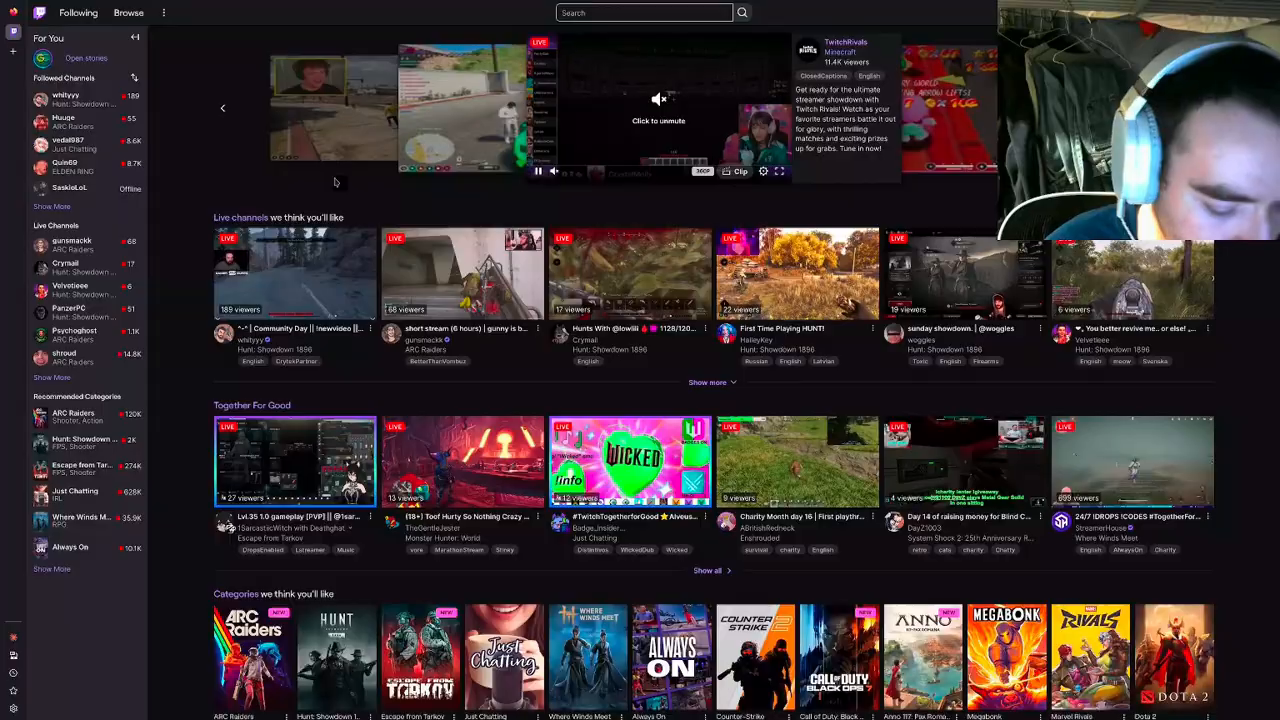
pyautogui.hotkey('ctrl', 'l')
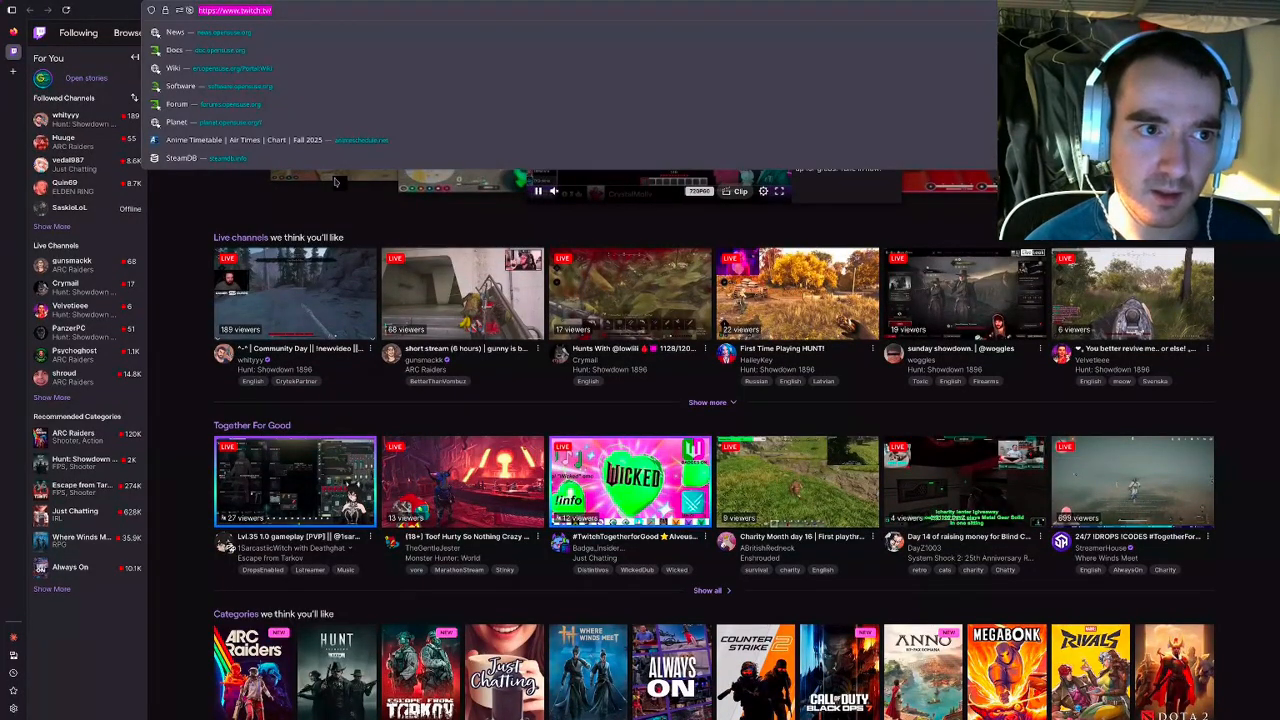
pyautogui.click(169, 255)
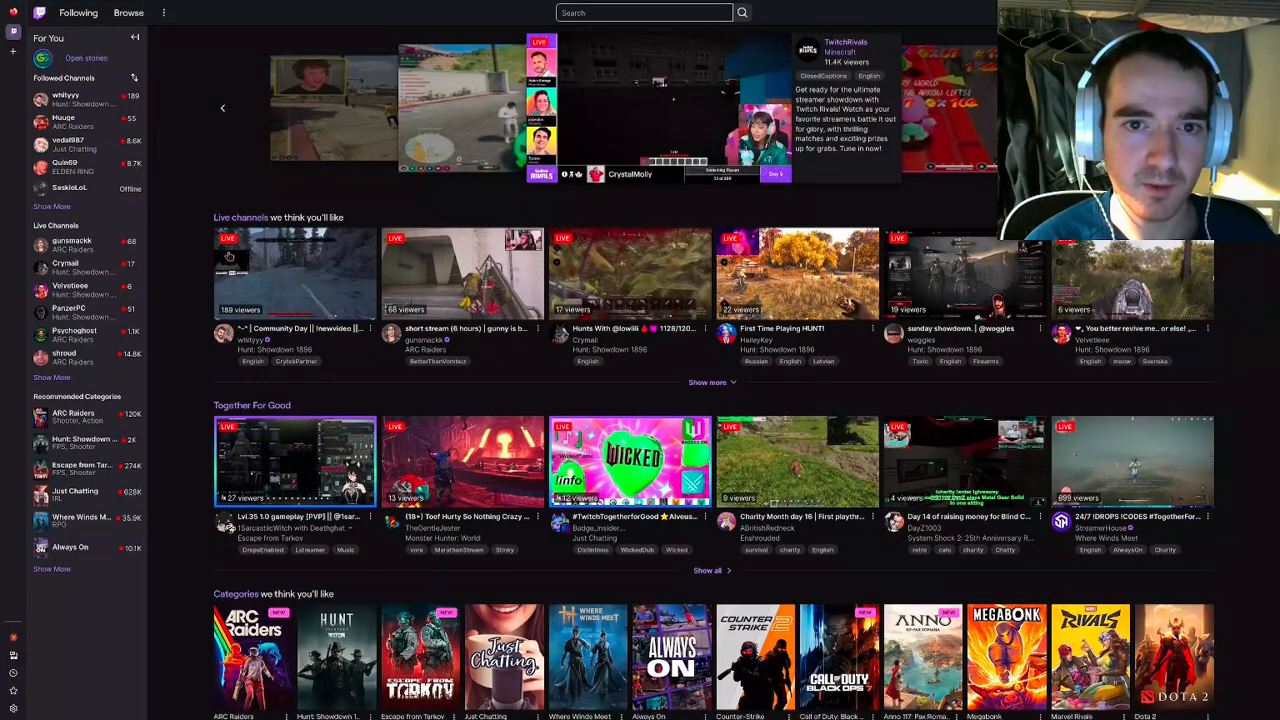
# Switch to desktop 3 and the Dolphin file manager, go to the Home folder and reveal its full path
pyautogui.press('super+2')
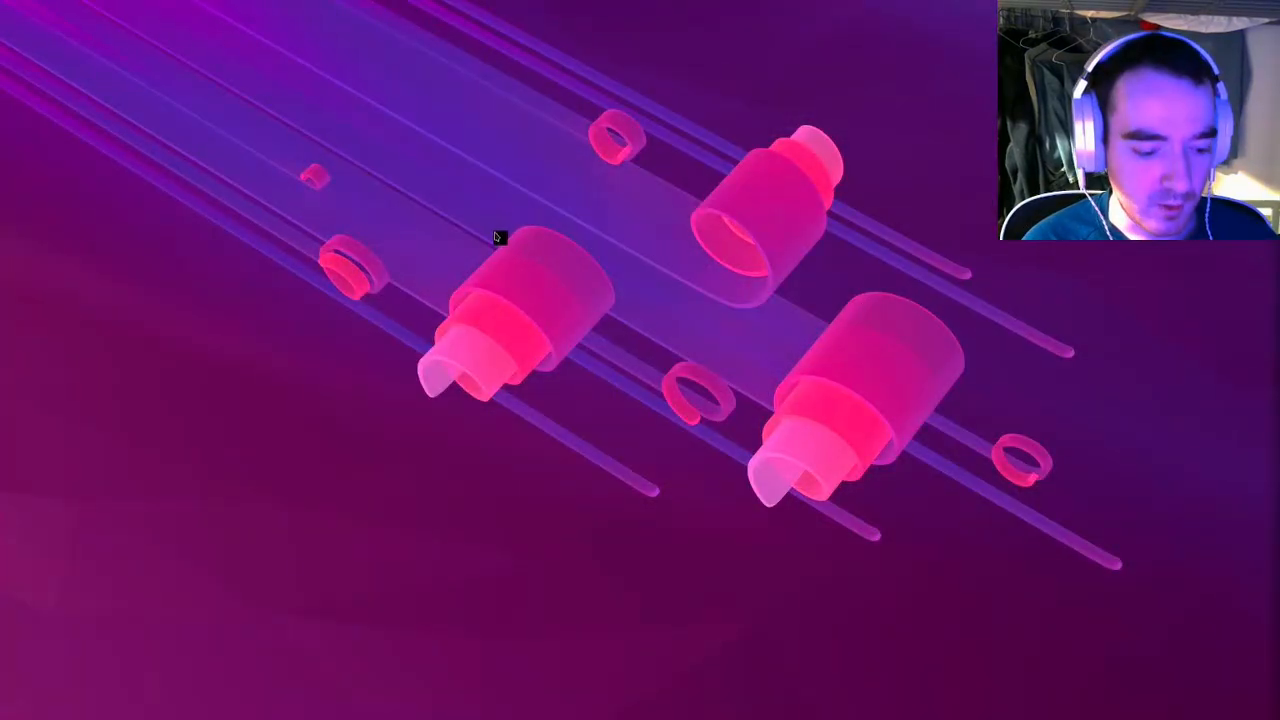
pyautogui.press('super+3')
pyautogui.click(388, 103)
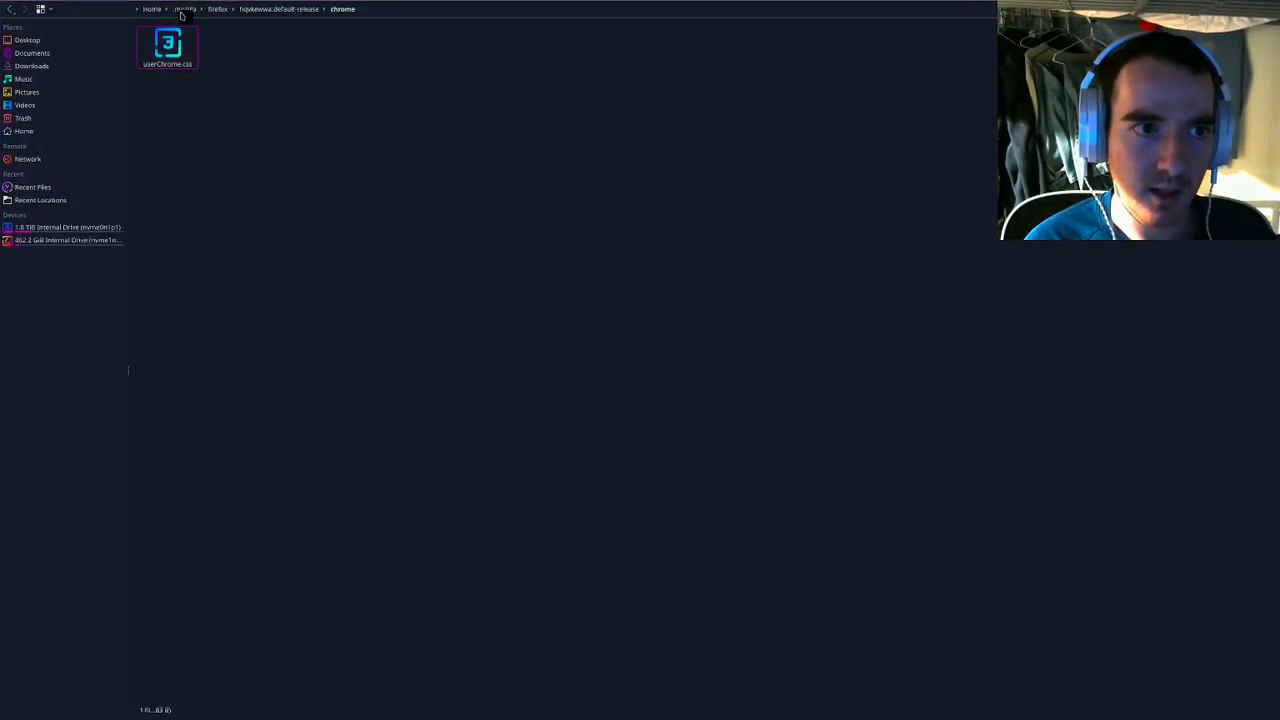
pyautogui.click(151, 10)
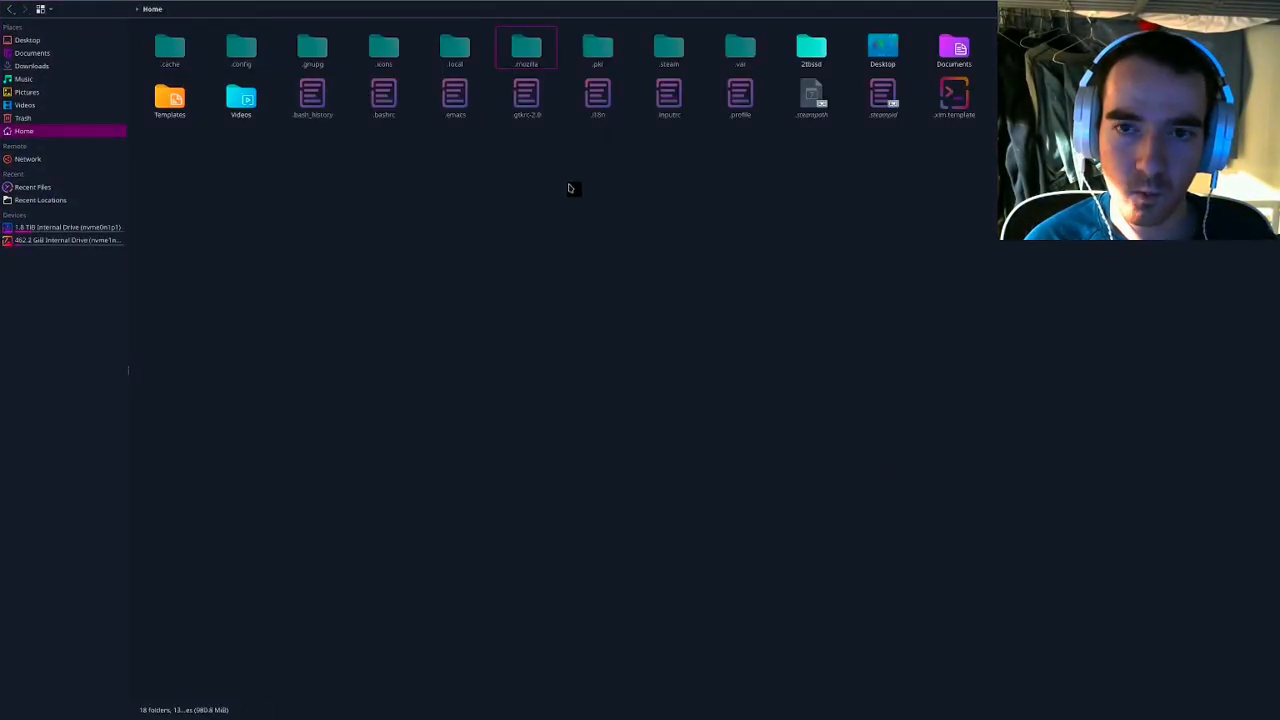
pyautogui.click(190, 6)
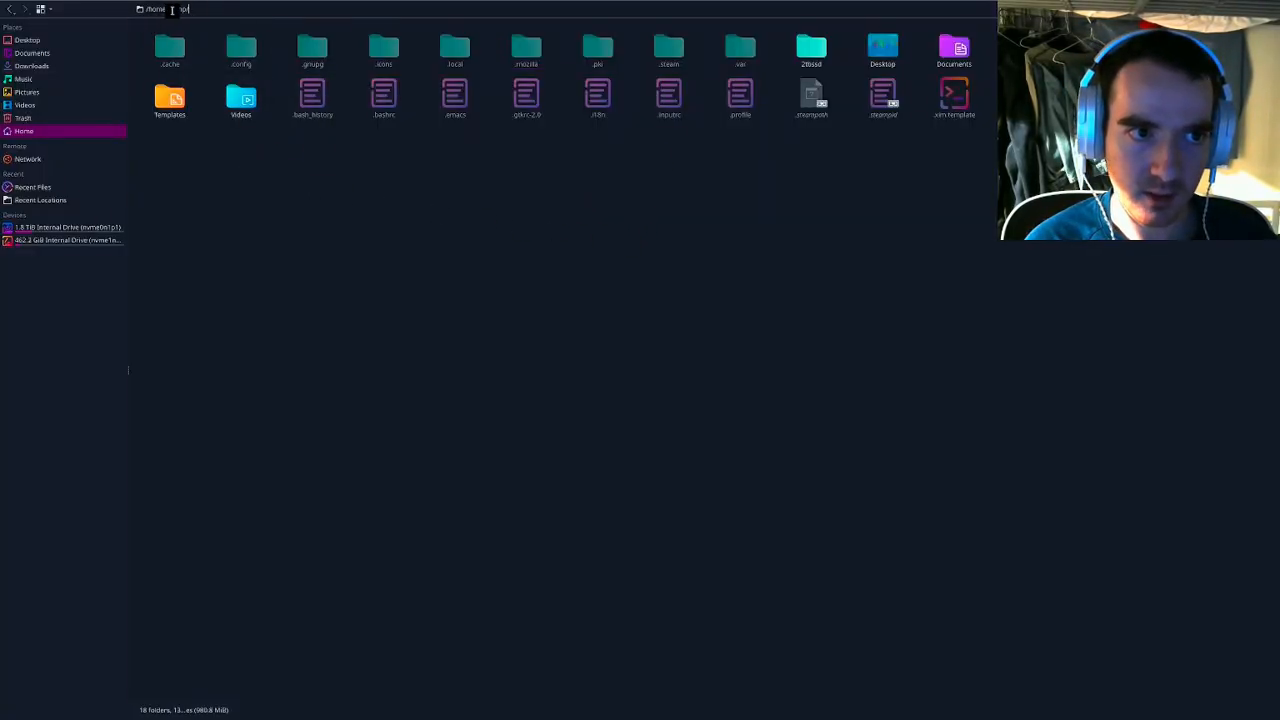
pyautogui.click(321, 246)
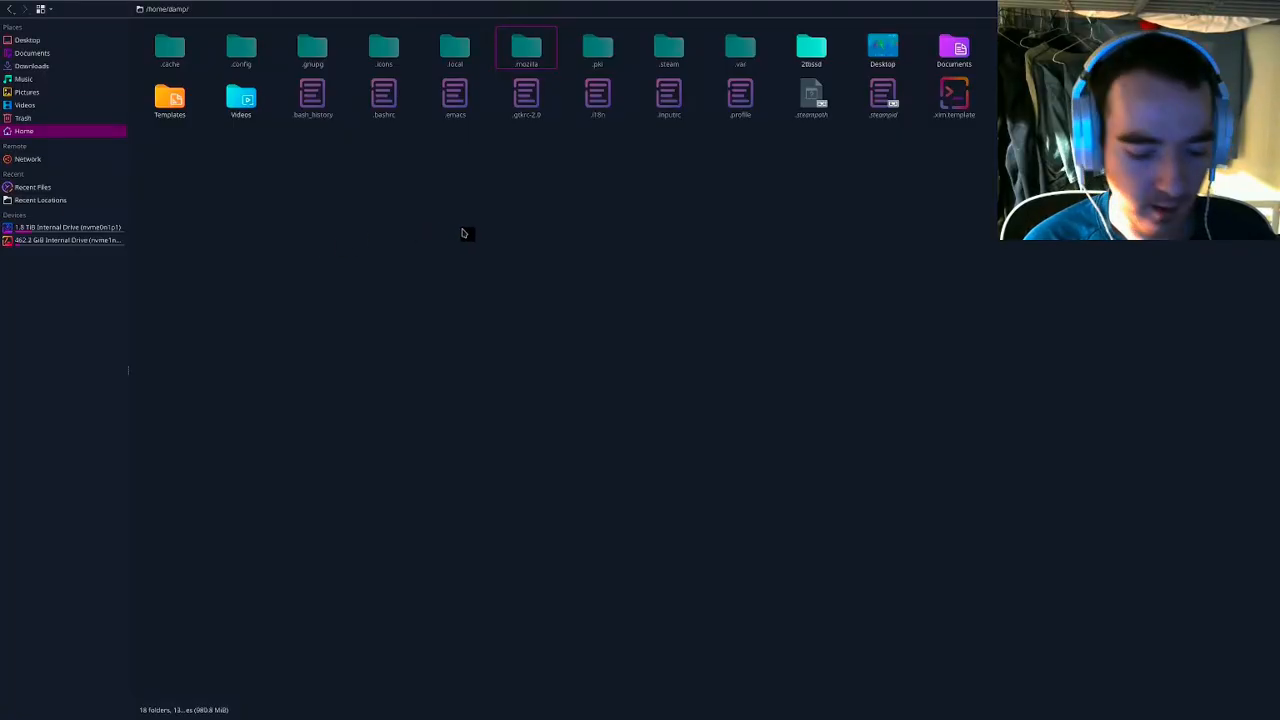
# Toggle the hidden files in the Home folder off and on, and open the .mozilla folder
pyautogui.hotkey('ctrl', 'h')
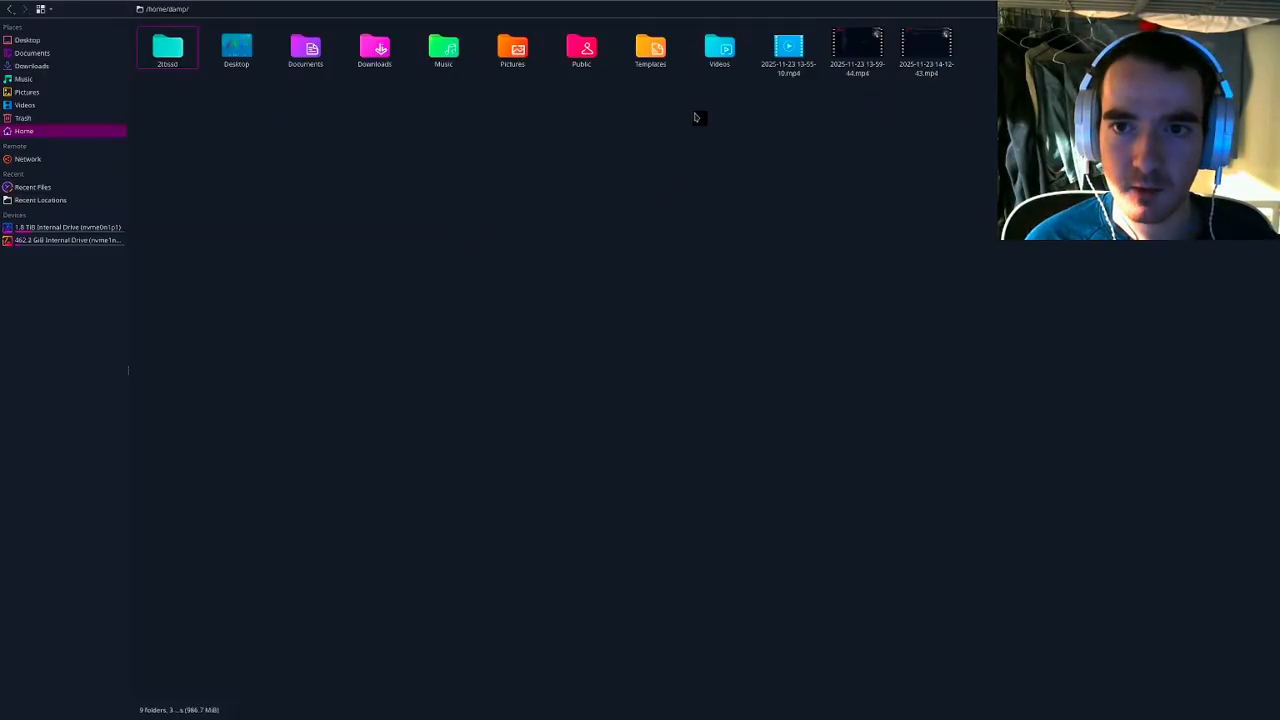
pyautogui.hotkey('ctrl', 'h')
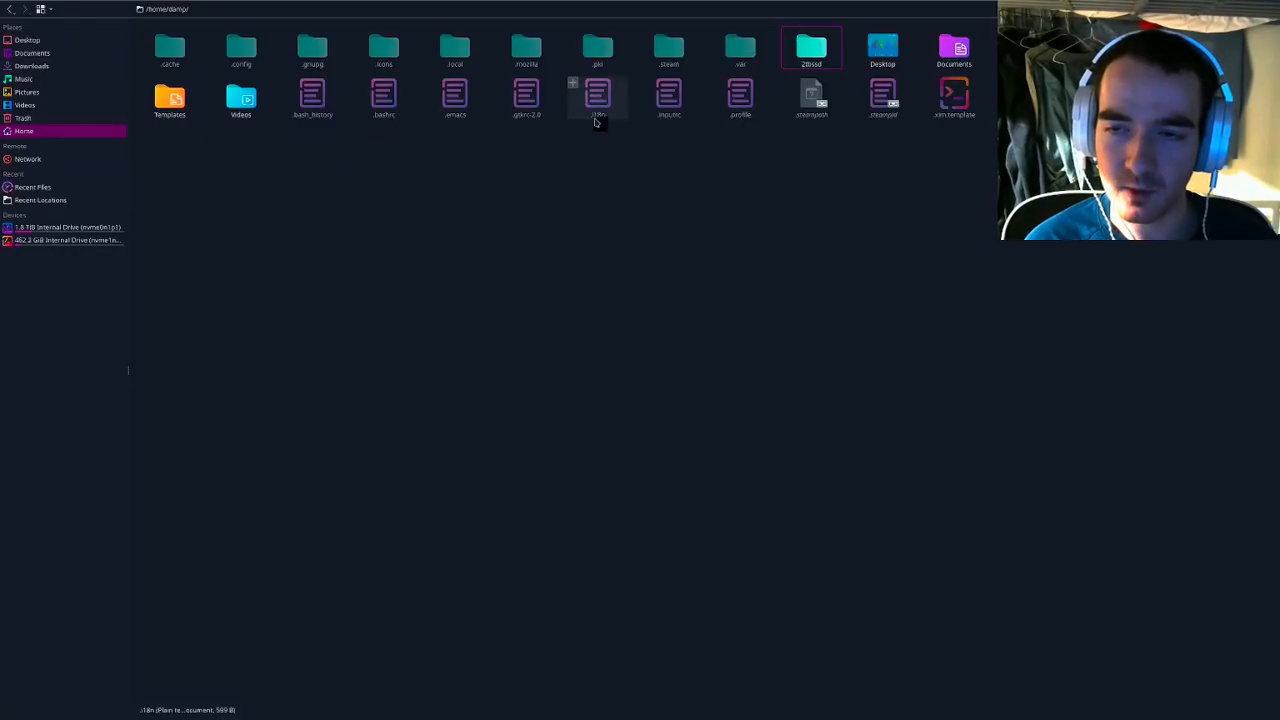
pyautogui.click(502, 34)
pyautogui.click(525, 67)
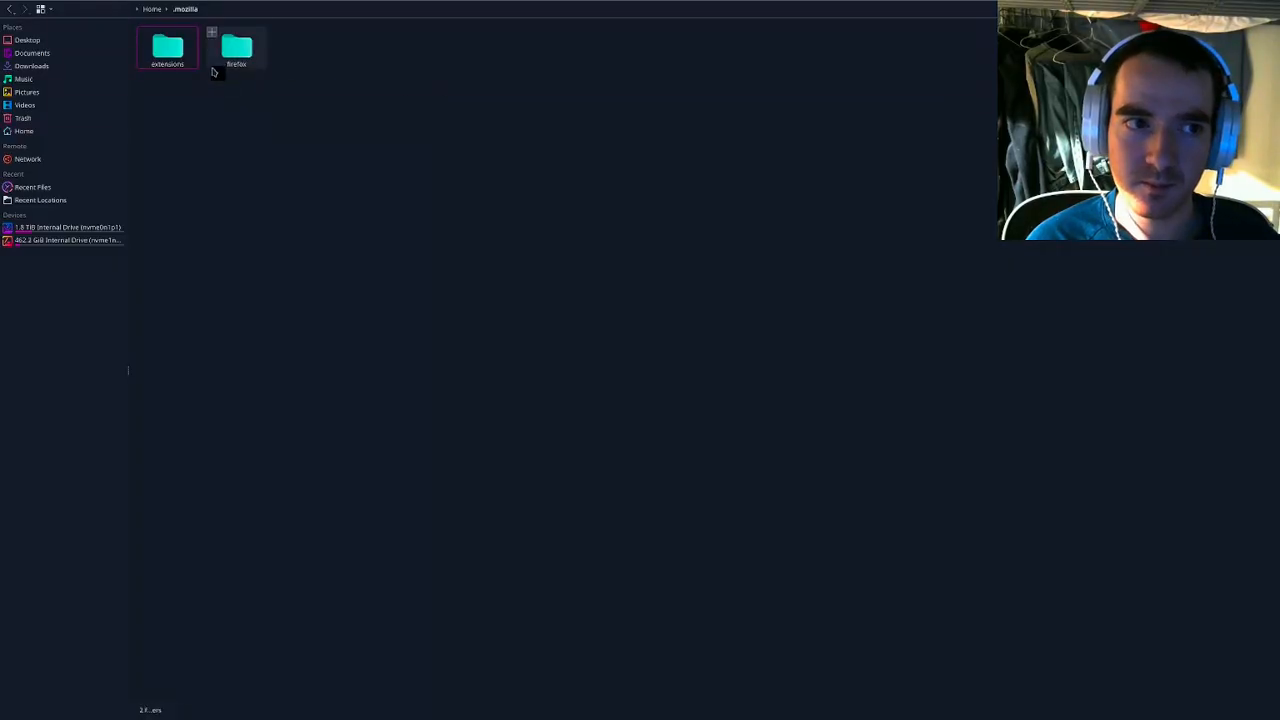
# Open the firefox folder inside .mozilla and enter the profile folder whose name ends in default-release
pyautogui.click(223, 61)
pyautogui.moveTo(180, 126); pyautogui.dragTo(254, 94)
pyautogui.click(251, 74)
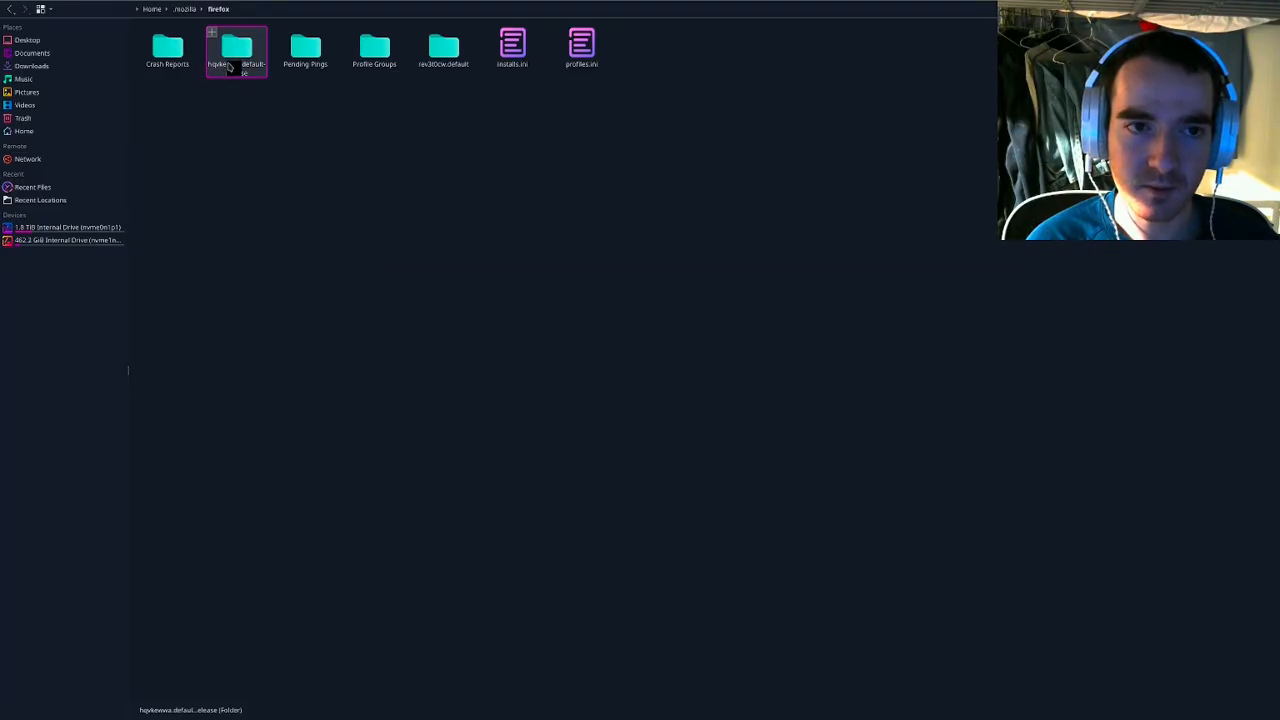
pyautogui.click(237, 66)
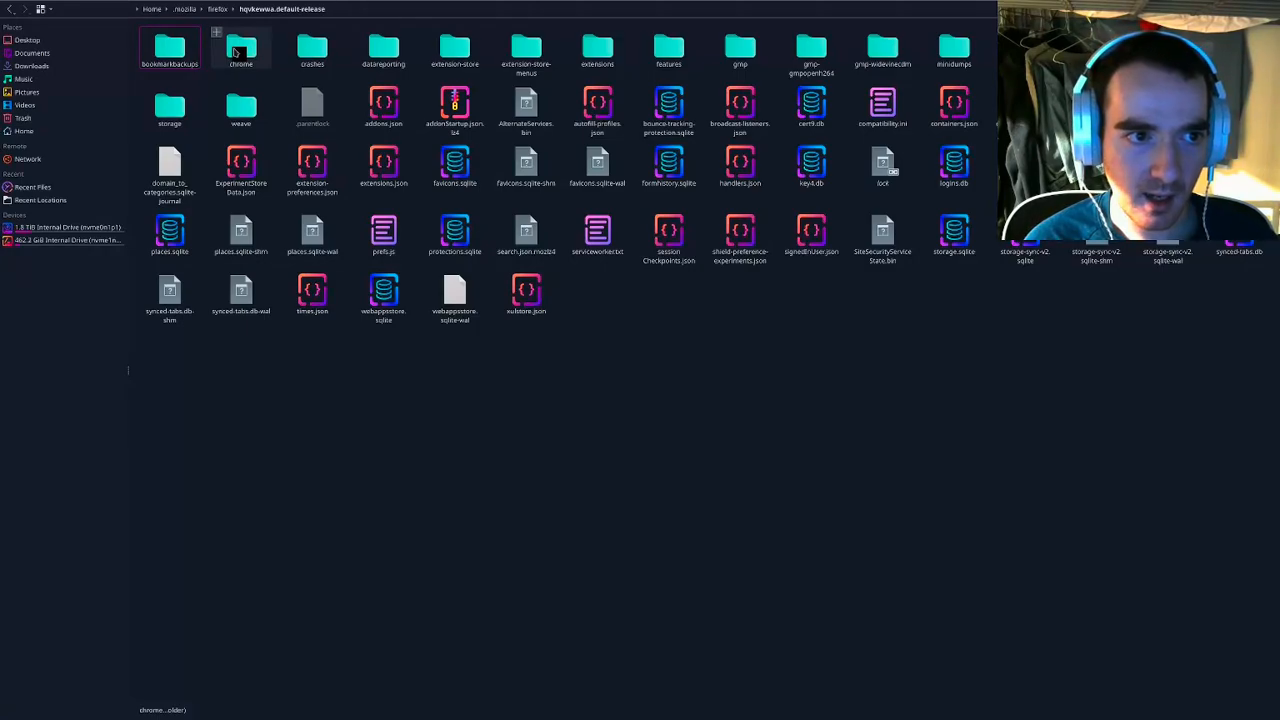
# Show the option for creating a new folder in the profile directory without using it, and open the existing chrome folder
pyautogui.rightClick(365, 409)
pyautogui.moveTo(410, 414)
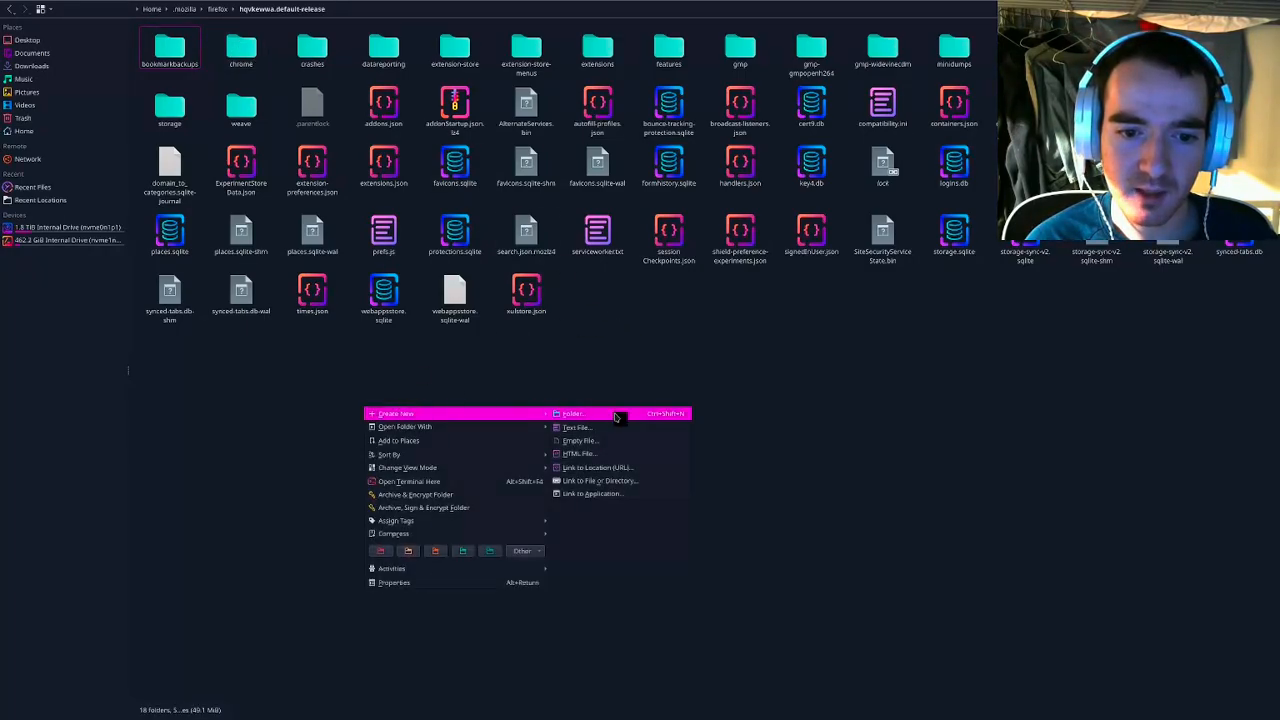
pyautogui.click(517, 380)
pyautogui.click(256, 62)
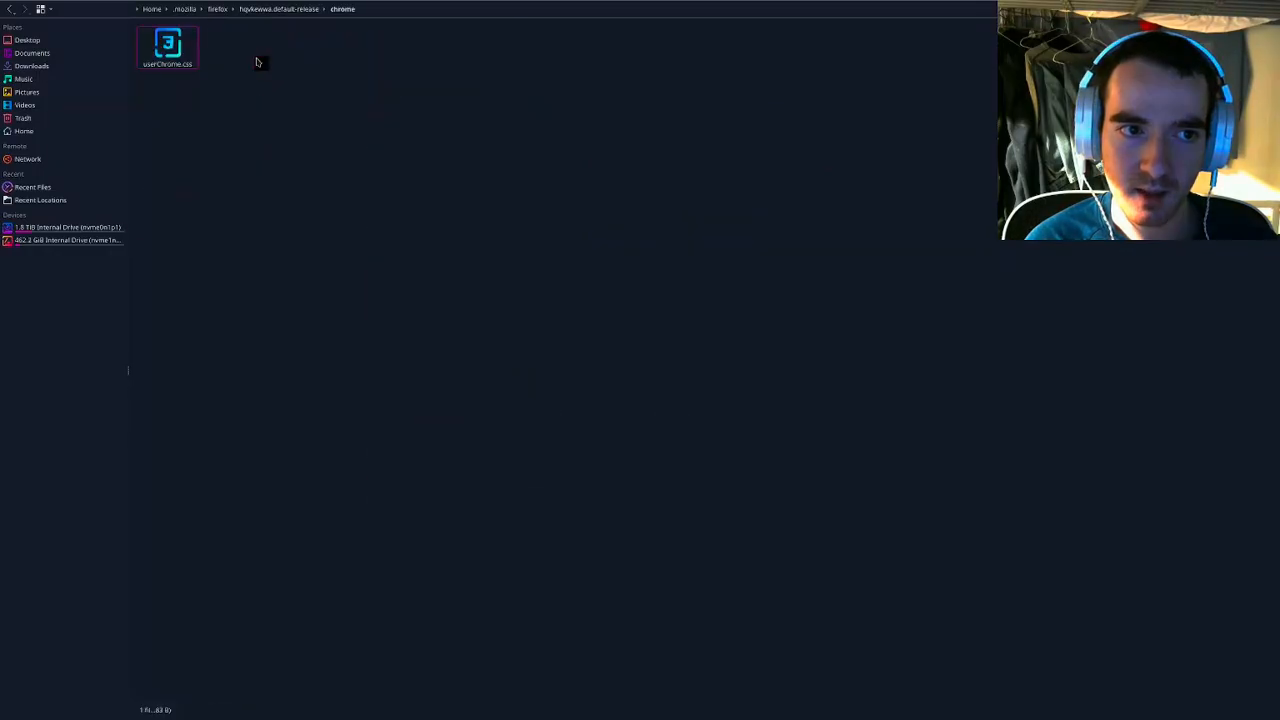
# Open userChrome.css in the Kate editor and highlight its navigator-toolbox margin and transition rules to examine them
pyautogui.doubleClick(171, 60)
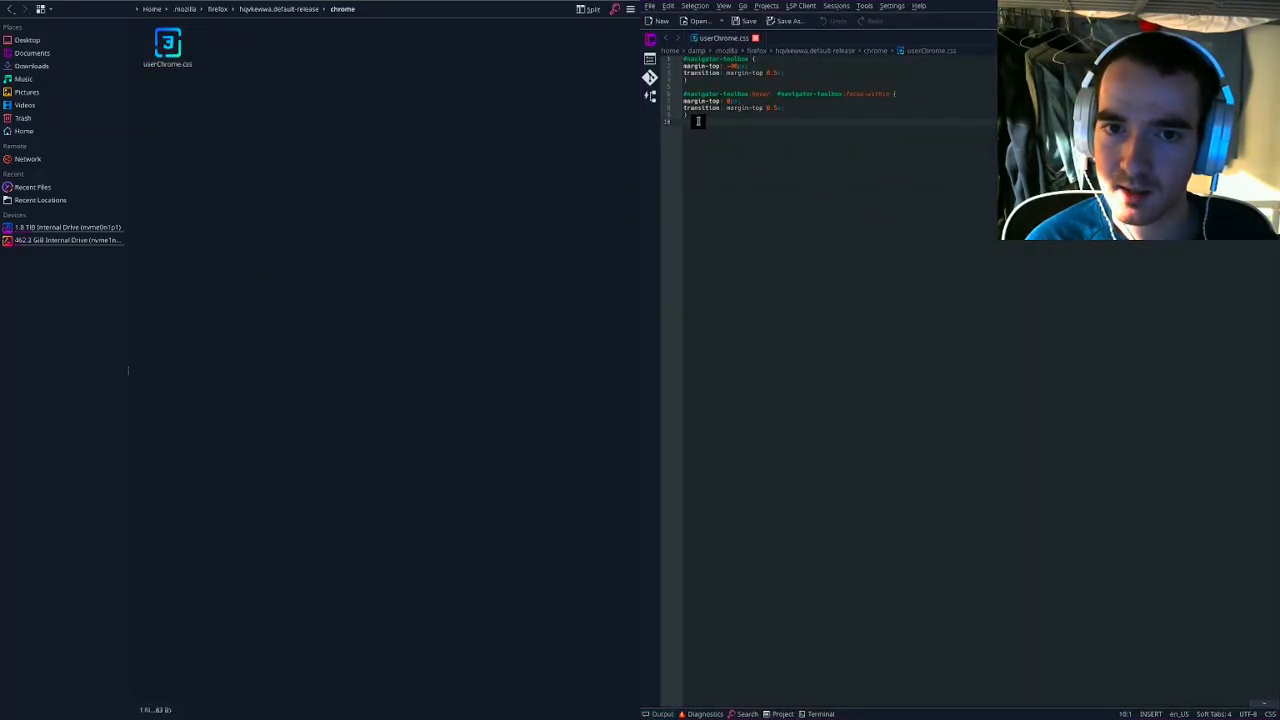
pyautogui.moveTo(691, 120); pyautogui.dragTo(640, 56)
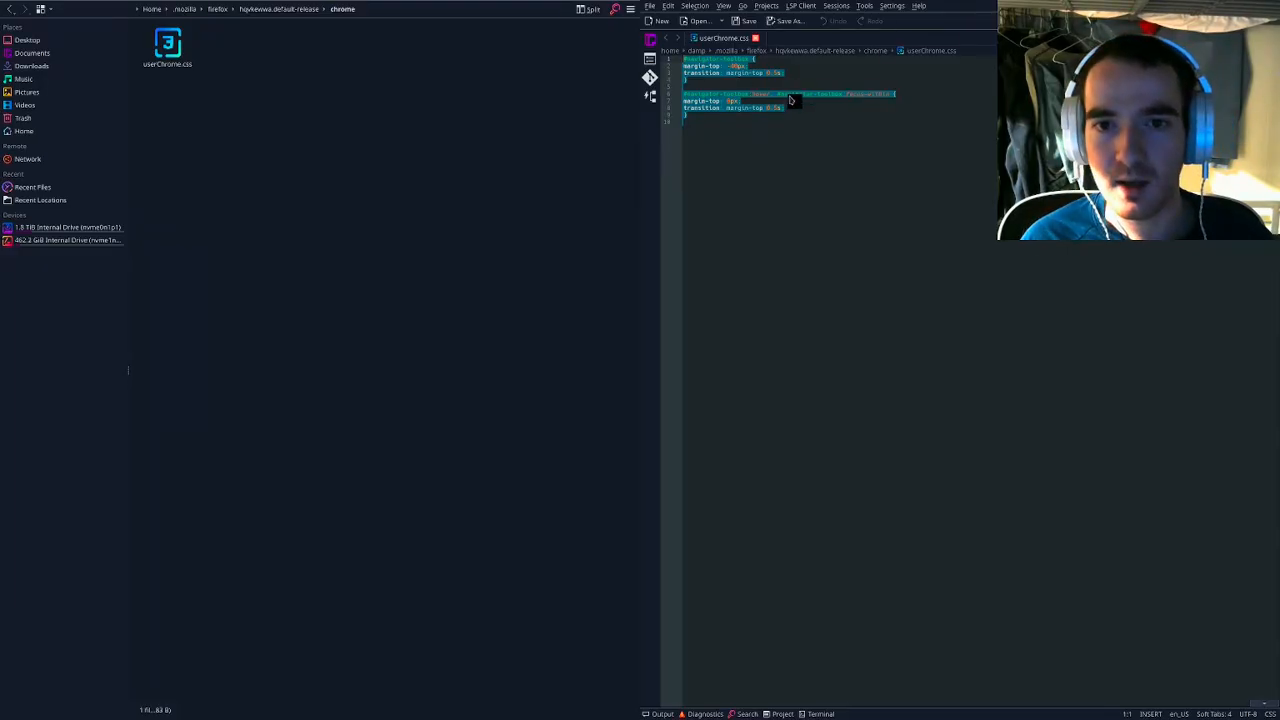
pyautogui.click(757, 133)
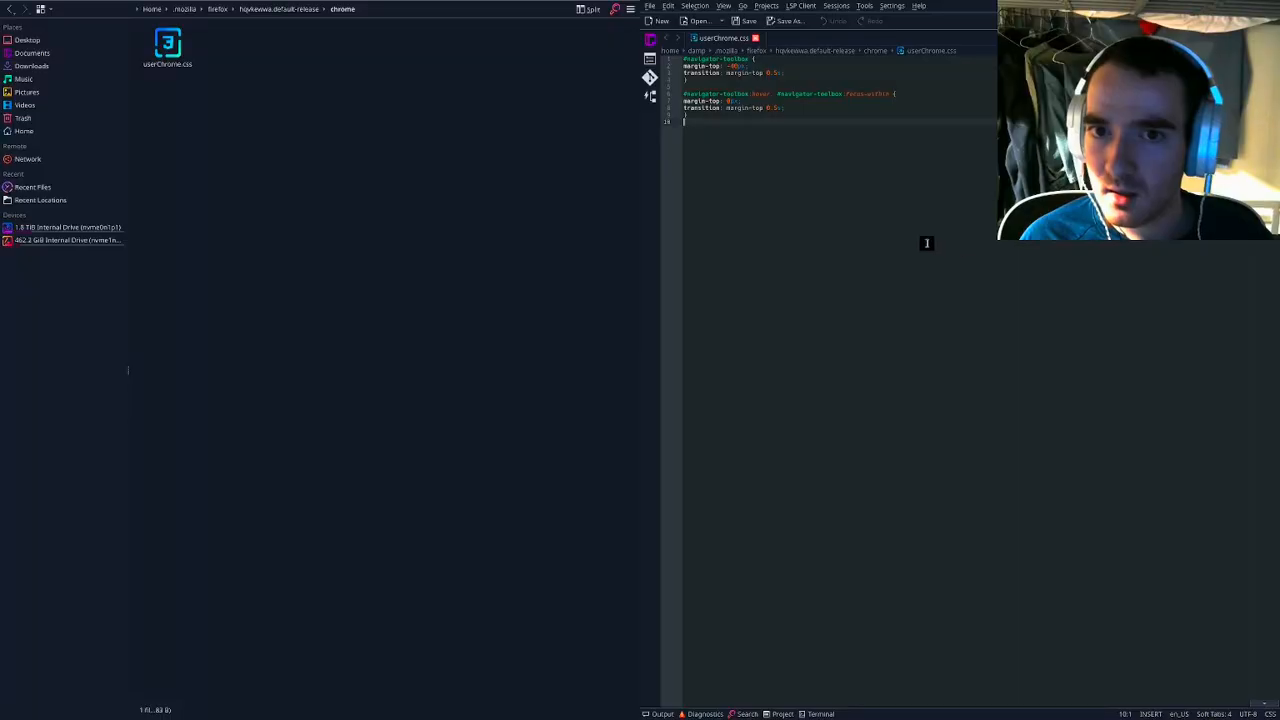
pyautogui.moveTo(765, 140); pyautogui.dragTo(647, 55)
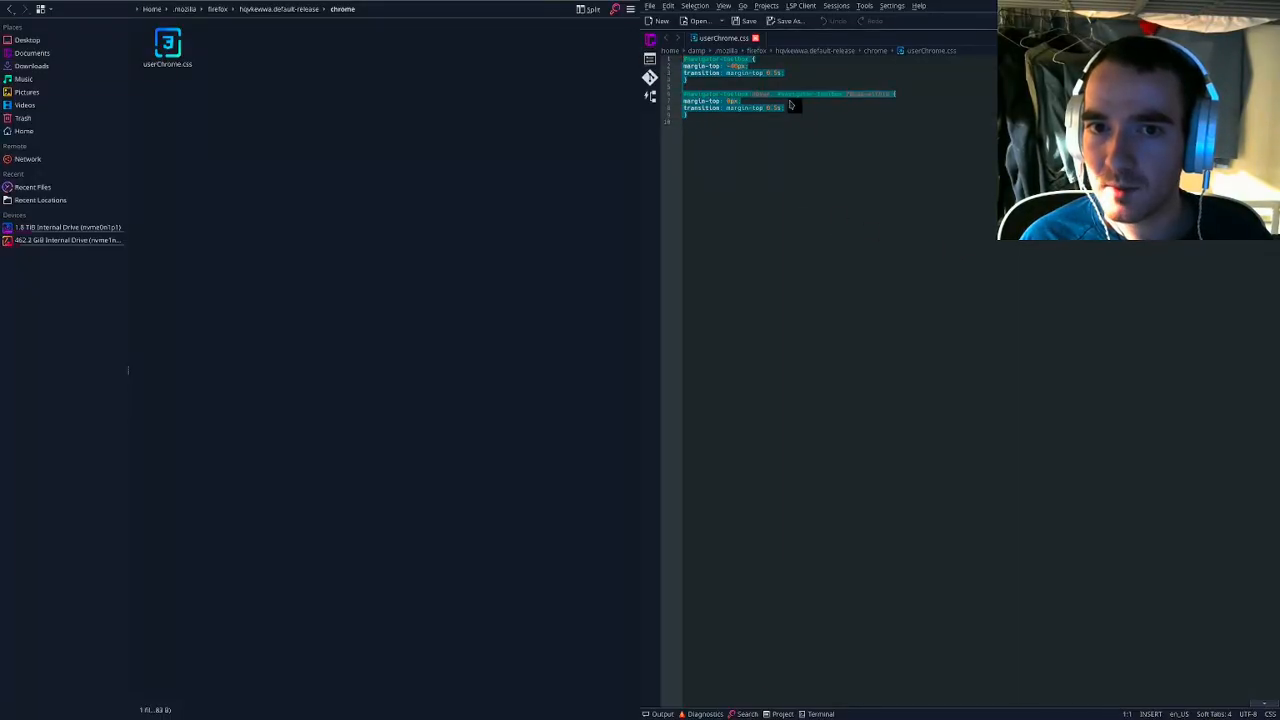
pyautogui.click(893, 122)
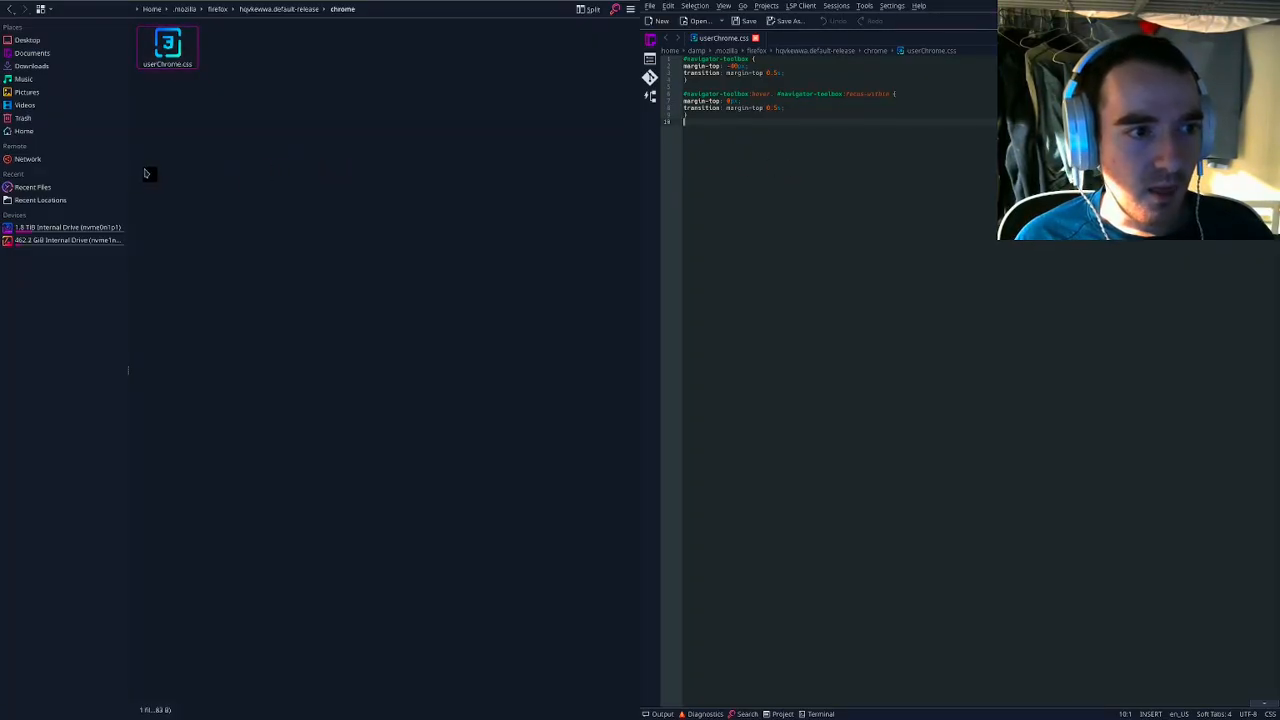
# Switch to desktop 2
pyautogui.press('super+2')
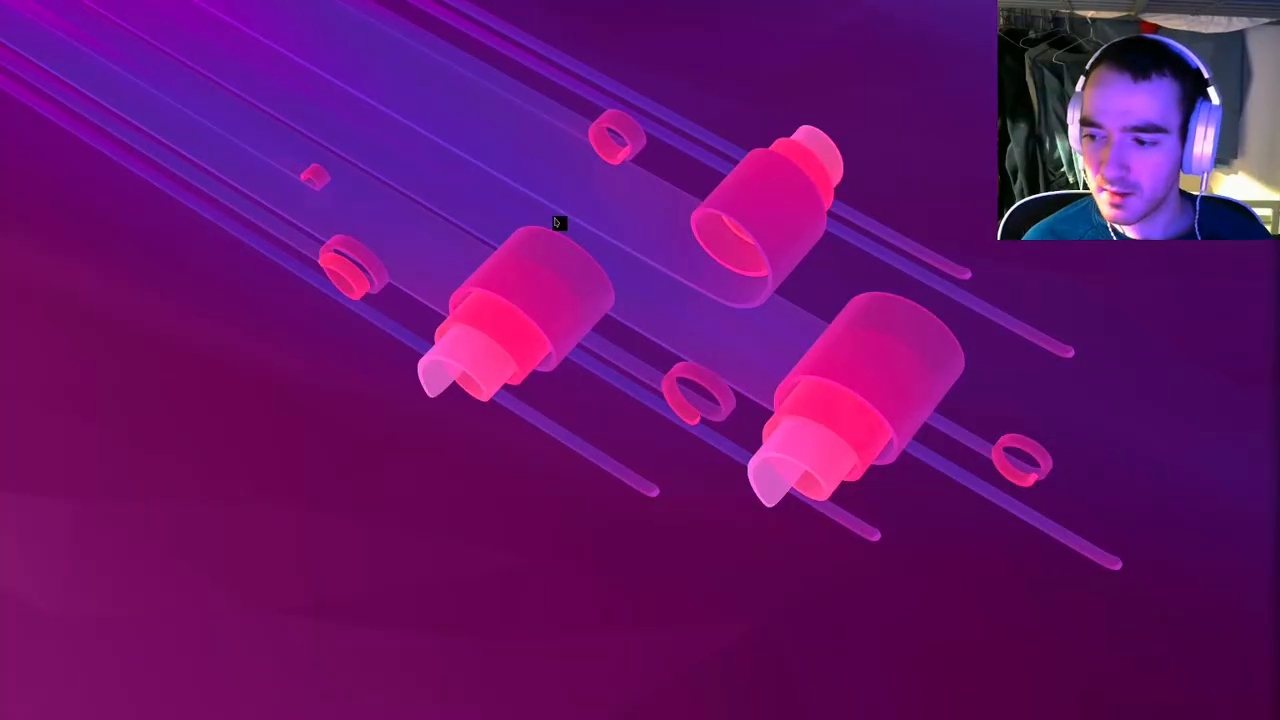